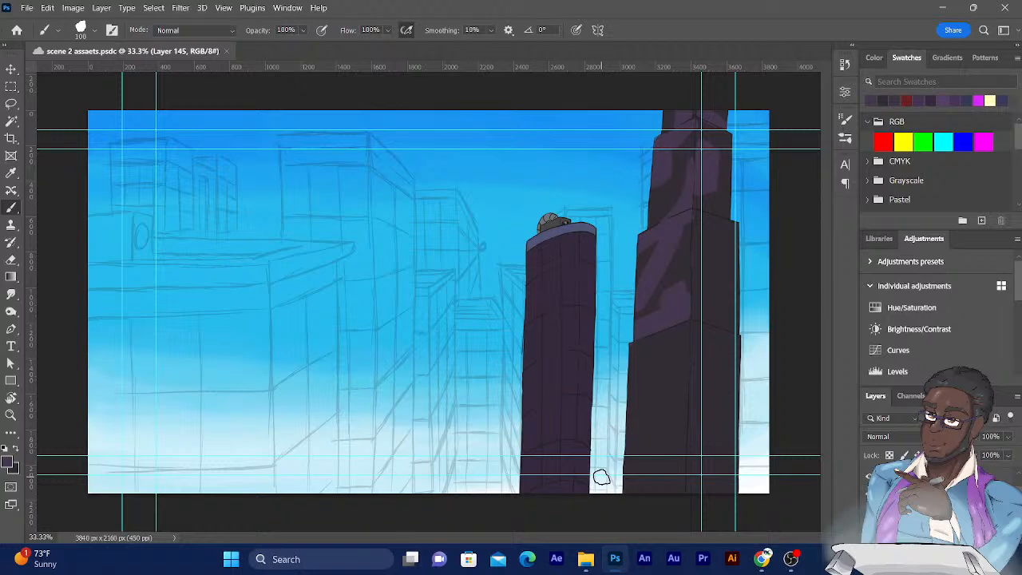
# Step: Extend the purple highlight to the upper edge of the left face on the right skyscraper's middle tier
pyautogui.hotkey('ctrl', '+')
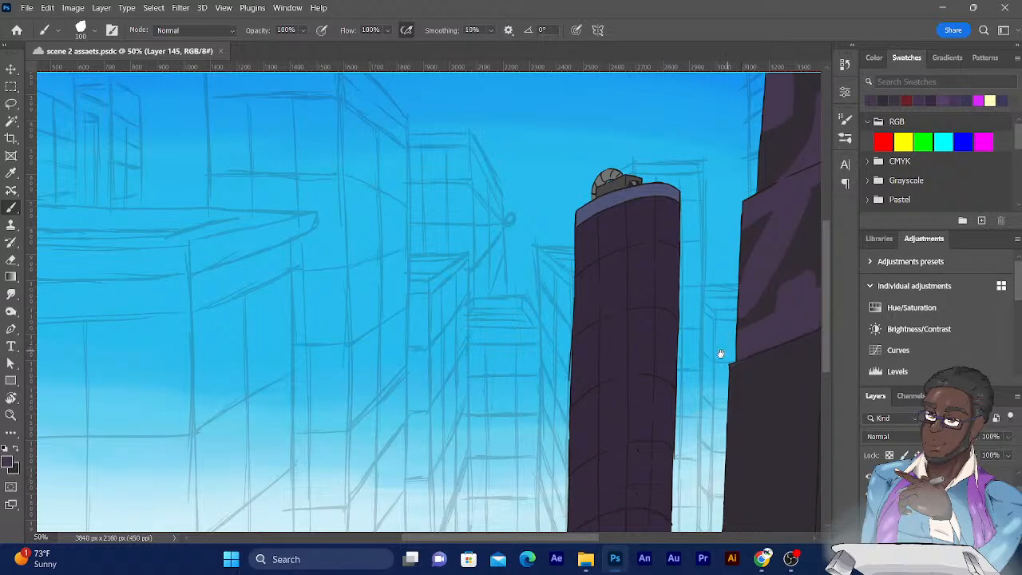
pyautogui.moveTo(699, 359)
pyautogui.mouseDown()
pyautogui.moveTo(538, 427)
pyautogui.moveTo(504, 429)
pyautogui.mouseUp()
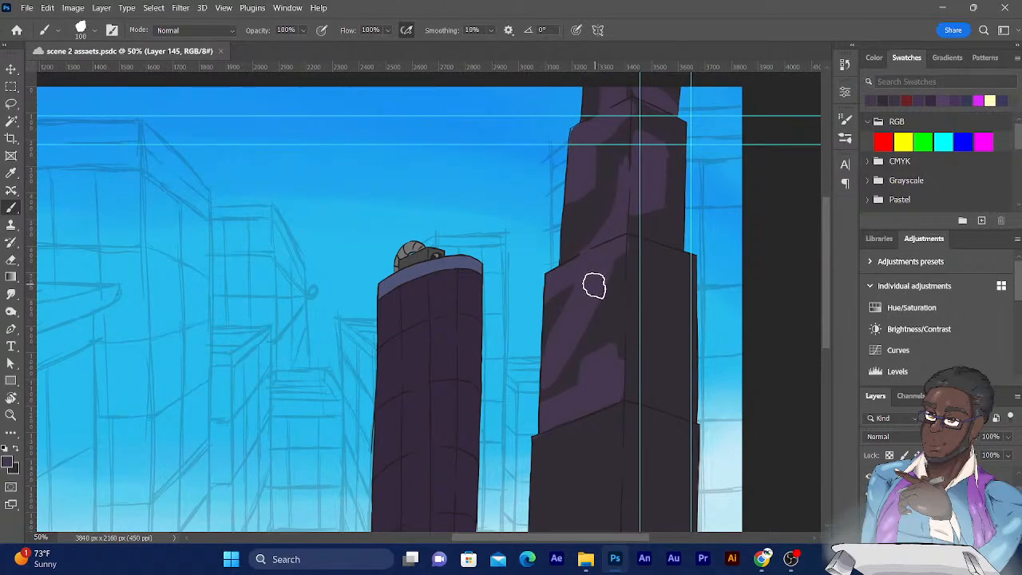
pyautogui.moveTo(614, 252); pyautogui.dragTo(605, 239)
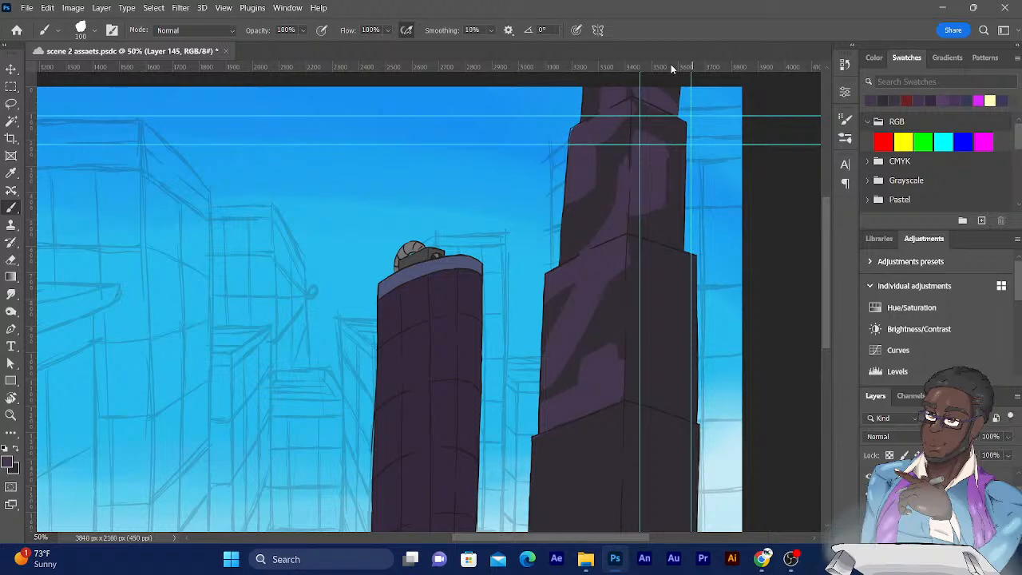
# Step: Reduce the brush size to 25 and paint a tall purple highlight along the inner edge of the middle tier's right face
pyautogui.moveTo(564, 296); pyautogui.dragTo(457, 360)
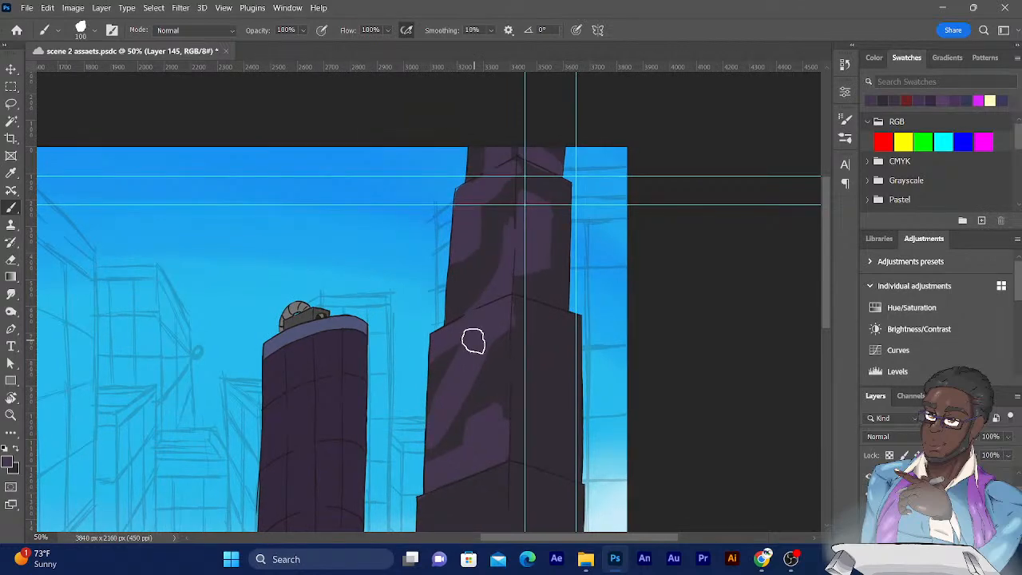
pyautogui.scroll(1, 474, 342)
pyautogui.scroll(1, 477, 345)
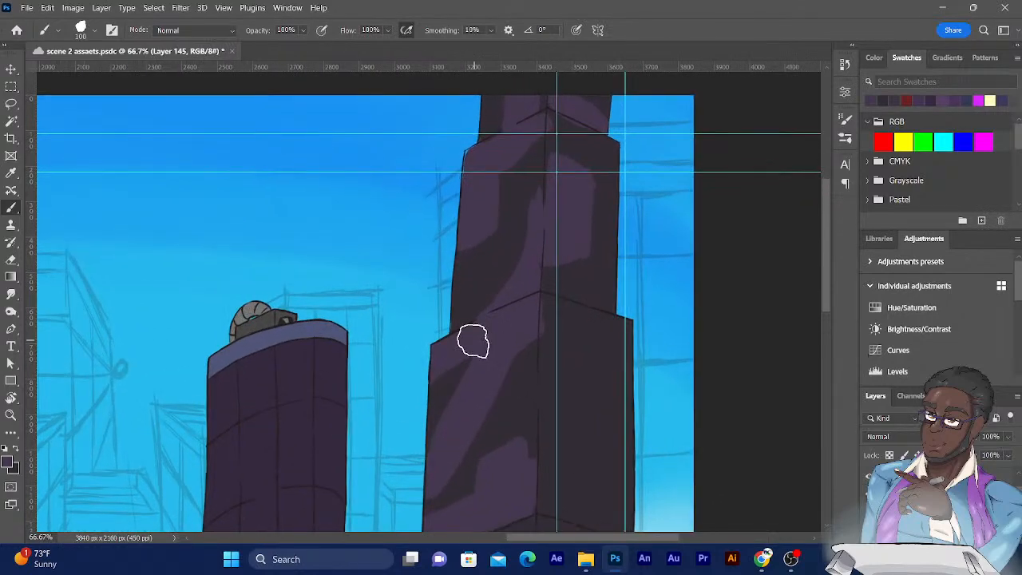
pyautogui.press('[')
pyautogui.press('[')
pyautogui.press('[')
pyautogui.press('[')
pyautogui.press('[')
pyautogui.press('[')
pyautogui.moveTo(556, 282)
pyautogui.mouseDown()
pyautogui.moveTo(462, 222)
pyautogui.moveTo(450, 265)
pyautogui.moveTo(450, 370)
pyautogui.moveTo(463, 377)
pyautogui.moveTo(490, 385)
pyautogui.moveTo(499, 271)
pyautogui.moveTo(499, 254)
pyautogui.moveTo(466, 244)
pyautogui.mouseUp()
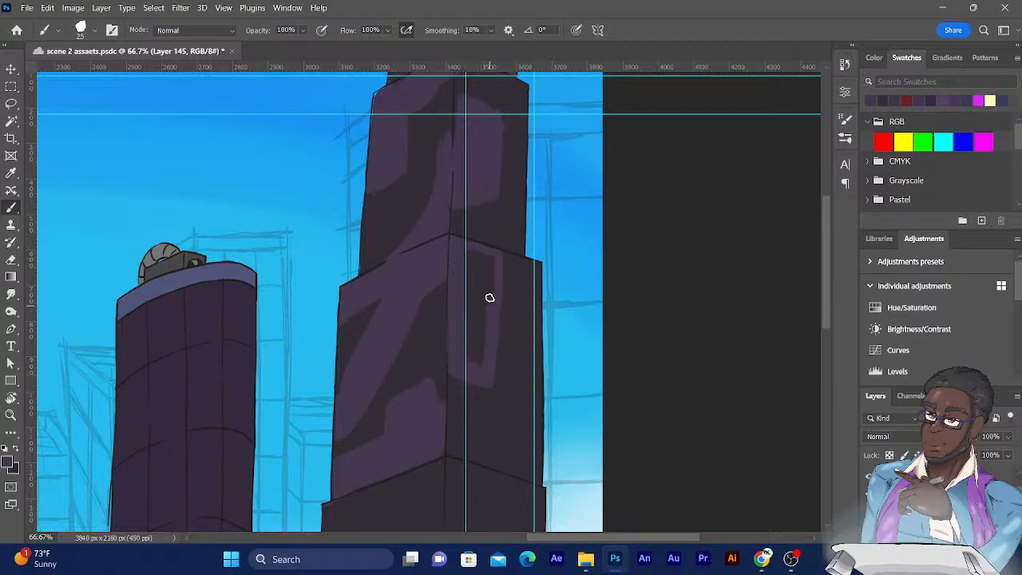
pyautogui.moveTo(469, 299)
pyautogui.mouseDown()
pyautogui.moveTo(461, 287)
pyautogui.moveTo(463, 338)
pyautogui.moveTo(481, 355)
pyautogui.mouseUp()
pyautogui.moveTo(481, 280)
pyautogui.mouseDown()
pyautogui.moveTo(471, 287)
pyautogui.moveTo(471, 344)
pyautogui.mouseUp()
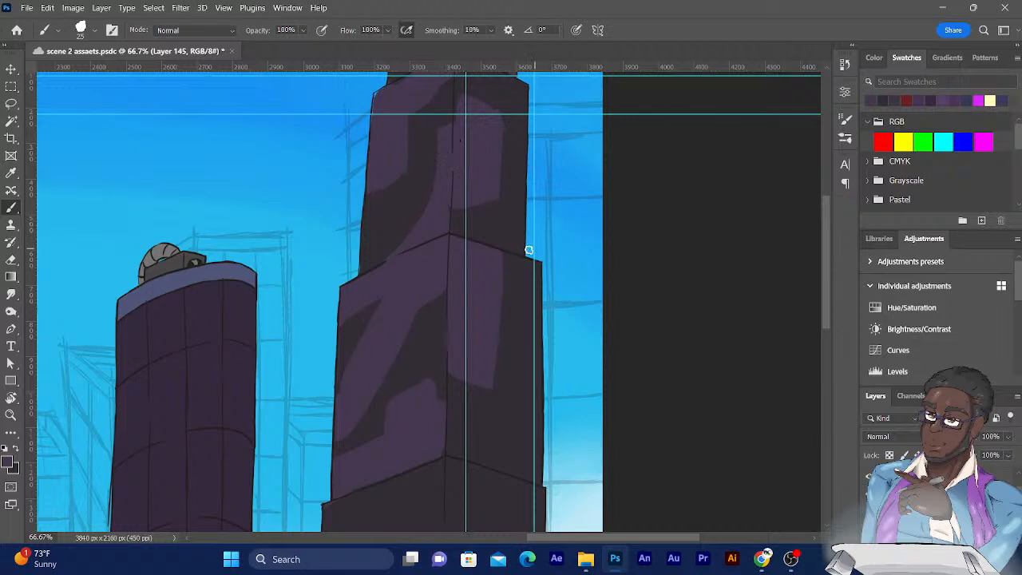
# Step: Paint further purple highlight patches toward the outer edge and lower part of the middle tier's right face
pyautogui.moveTo(484, 237); pyautogui.dragTo(454, 138)
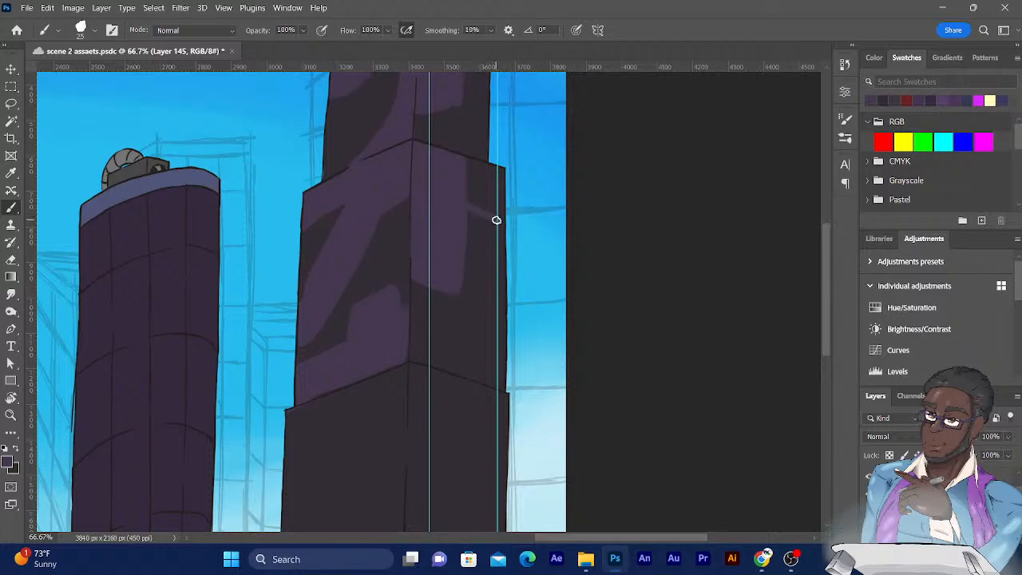
pyautogui.moveTo(499, 231)
pyautogui.mouseDown()
pyautogui.moveTo(496, 284)
pyautogui.moveTo(465, 272)
pyautogui.mouseUp()
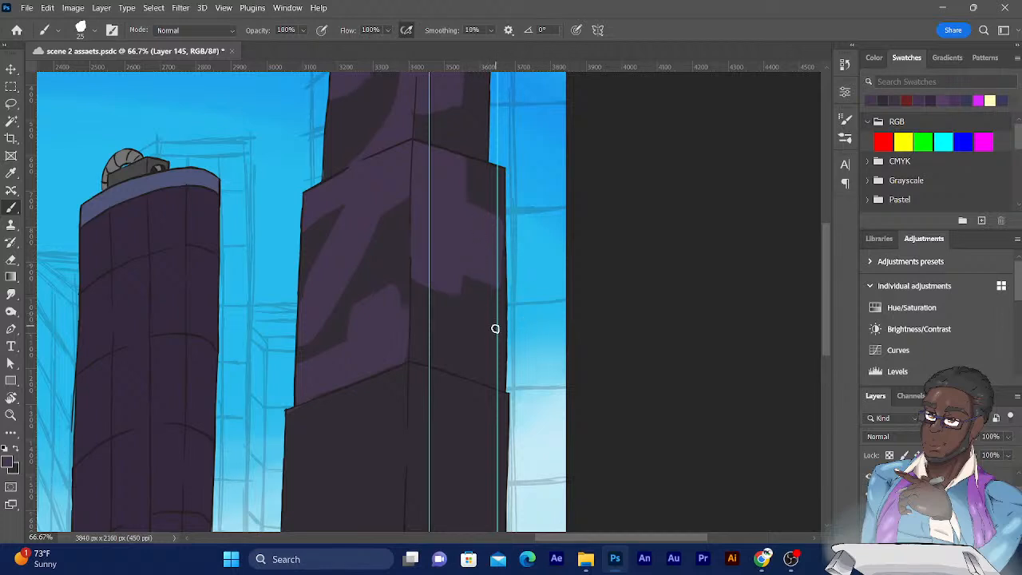
pyautogui.moveTo(499, 327)
pyautogui.mouseDown()
pyautogui.moveTo(462, 315)
pyautogui.moveTo(467, 337)
pyautogui.moveTo(492, 348)
pyautogui.moveTo(503, 332)
pyautogui.moveTo(471, 320)
pyautogui.moveTo(469, 331)
pyautogui.moveTo(489, 341)
pyautogui.moveTo(477, 331)
pyautogui.moveTo(490, 327)
pyautogui.moveTo(478, 330)
pyautogui.moveTo(475, 362)
pyautogui.moveTo(500, 365)
pyautogui.moveTo(476, 358)
pyautogui.moveTo(481, 377)
pyautogui.moveTo(502, 384)
pyautogui.moveTo(505, 366)
pyautogui.moveTo(496, 372)
pyautogui.moveTo(487, 357)
pyautogui.moveTo(489, 316)
pyautogui.mouseUp()
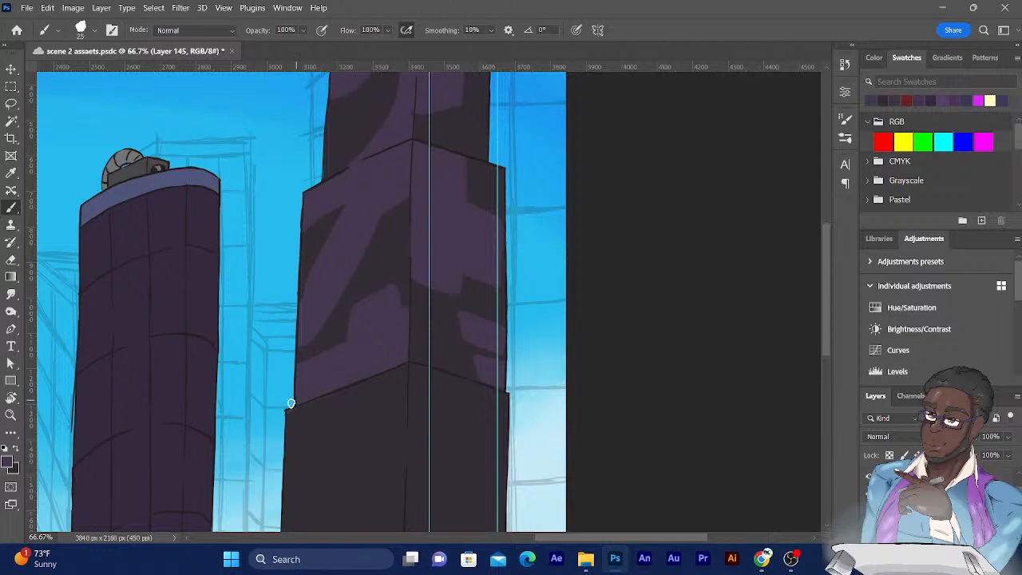
# Step: Paint a rectangular purple highlight and jagged patches beneath it along the outer edge of the lowest tier's left face
pyautogui.moveTo(457, 305); pyautogui.dragTo(502, 110)
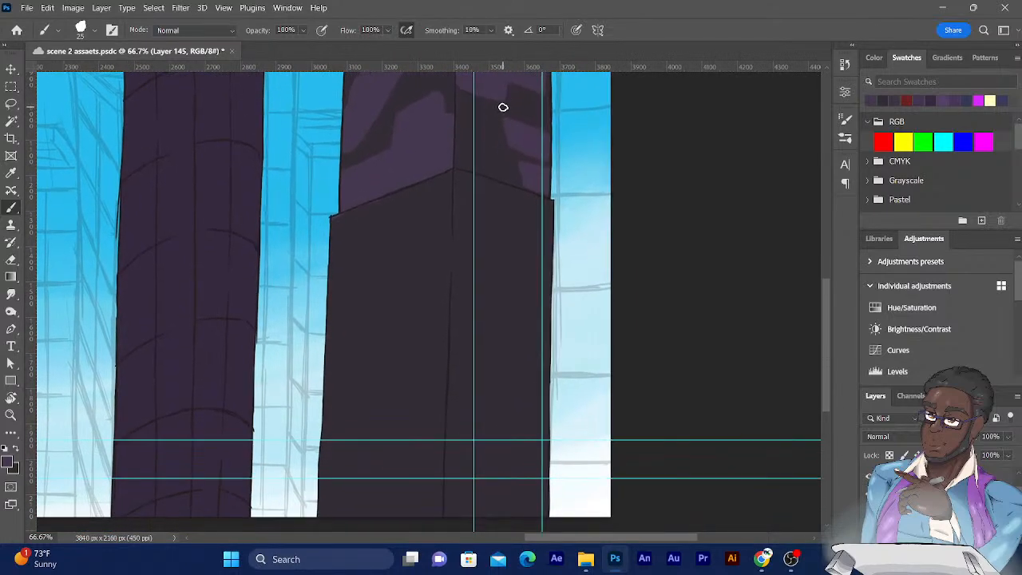
pyautogui.moveTo(385, 195); pyautogui.dragTo(374, 282)
pyautogui.moveTo(386, 189)
pyautogui.mouseDown()
pyautogui.moveTo(380, 287)
pyautogui.moveTo(325, 305)
pyautogui.moveTo(334, 224)
pyautogui.moveTo(377, 200)
pyautogui.moveTo(373, 276)
pyautogui.moveTo(361, 290)
pyautogui.moveTo(333, 288)
pyautogui.moveTo(337, 247)
pyautogui.moveTo(351, 259)
pyautogui.moveTo(357, 225)
pyautogui.moveTo(334, 292)
pyautogui.moveTo(344, 255)
pyautogui.mouseUp()
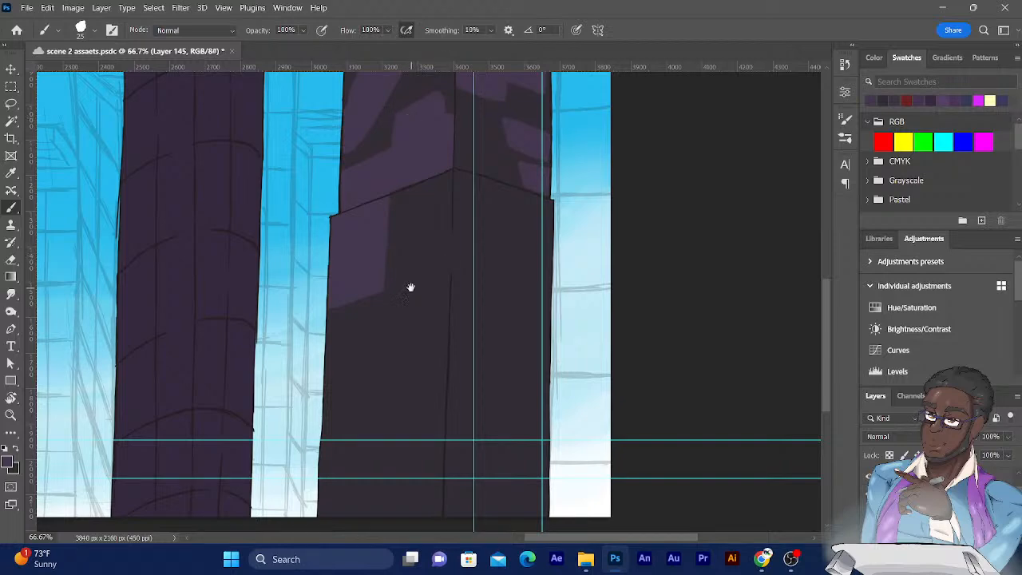
pyautogui.moveTo(428, 250); pyautogui.dragTo(451, 168)
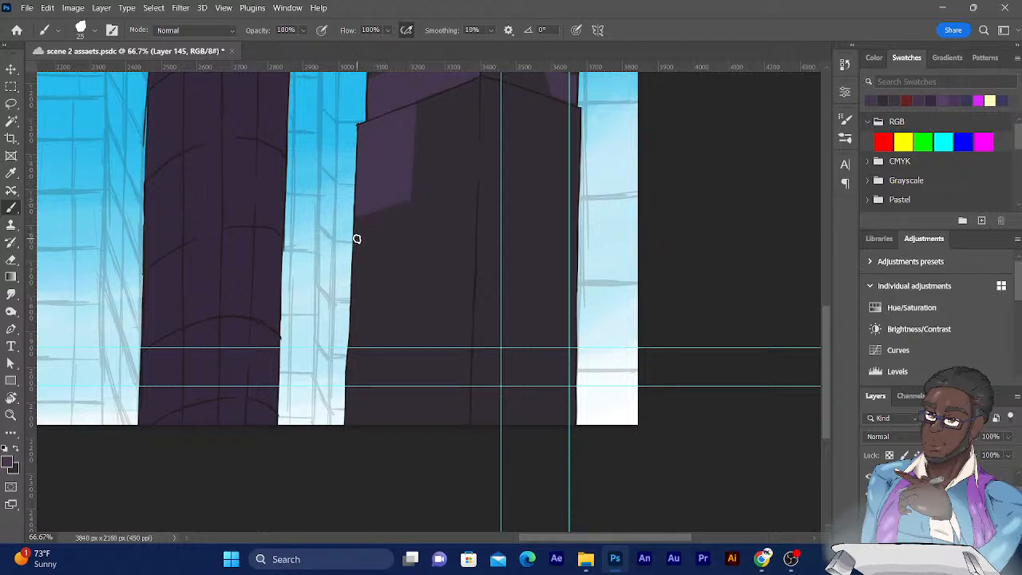
pyautogui.moveTo(361, 232)
pyautogui.mouseDown()
pyautogui.moveTo(450, 213)
pyautogui.moveTo(401, 265)
pyautogui.moveTo(415, 263)
pyautogui.moveTo(350, 274)
pyautogui.moveTo(356, 244)
pyautogui.moveTo(408, 237)
pyautogui.moveTo(388, 260)
pyautogui.moveTo(361, 252)
pyautogui.moveTo(379, 237)
pyautogui.moveTo(369, 248)
pyautogui.moveTo(416, 231)
pyautogui.mouseUp()
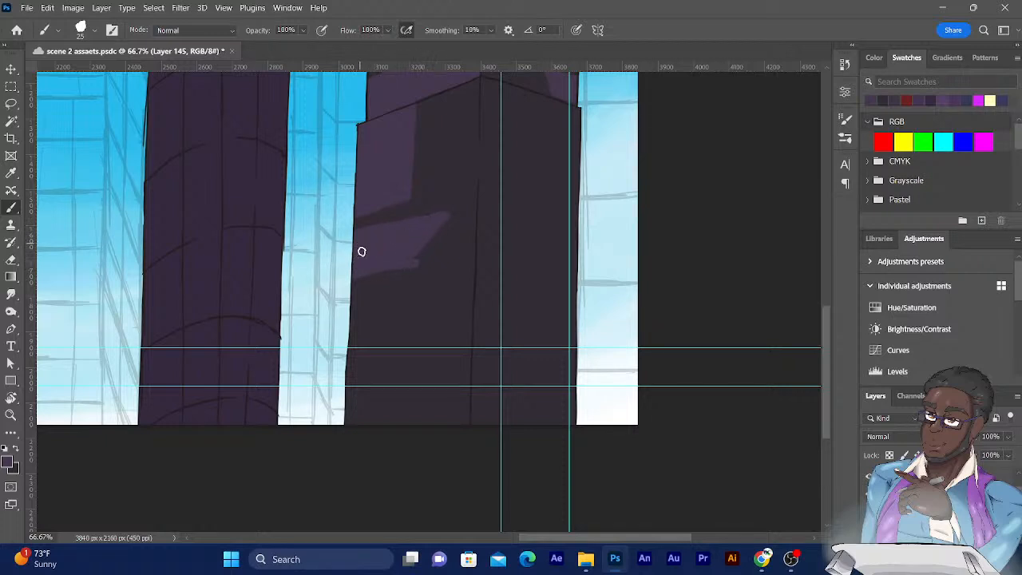
pyautogui.moveTo(345, 300)
pyautogui.mouseDown()
pyautogui.moveTo(401, 292)
pyautogui.moveTo(357, 329)
pyautogui.moveTo(384, 326)
pyautogui.moveTo(365, 349)
pyautogui.moveTo(342, 354)
pyautogui.moveTo(367, 333)
pyautogui.moveTo(356, 350)
pyautogui.moveTo(352, 332)
pyautogui.moveTo(381, 301)
pyautogui.moveTo(362, 313)
pyautogui.moveTo(379, 306)
pyautogui.mouseUp()
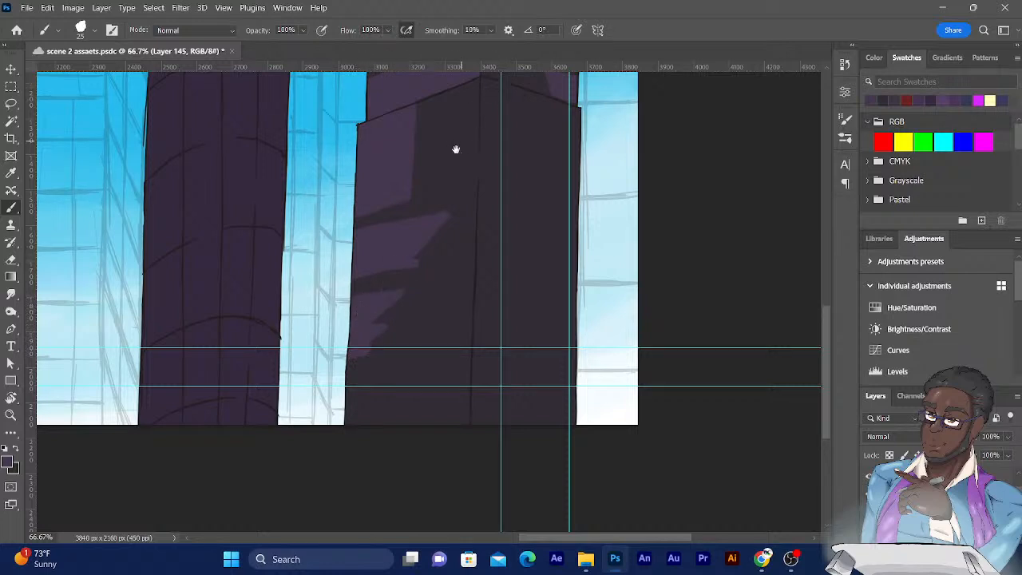
# Step: Paint purple highlight patches along the central corner edge of the lowest tier's left face, from its peak downward
pyautogui.scroll(3, 452, 167)
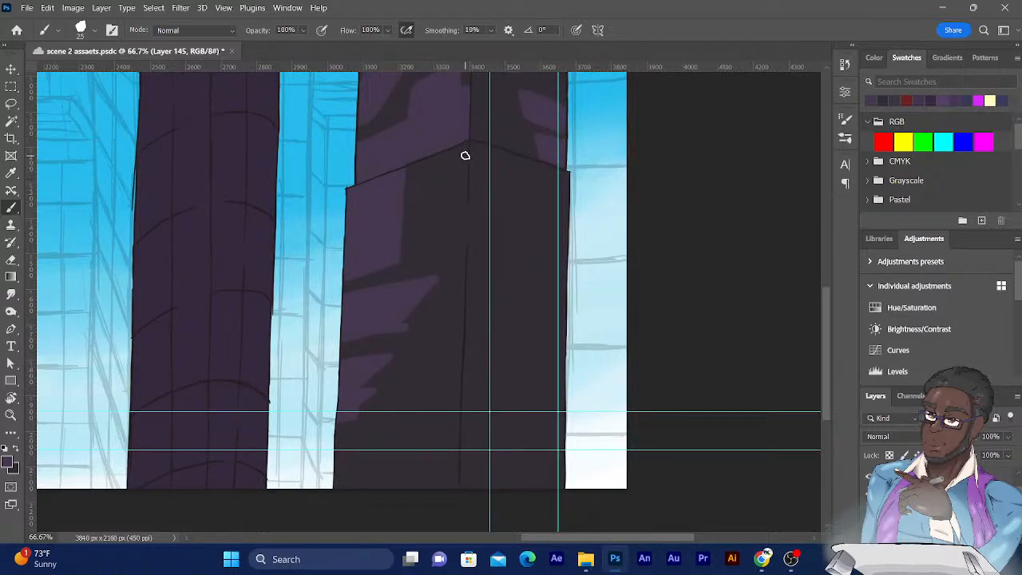
pyautogui.moveTo(466, 154)
pyautogui.mouseDown()
pyautogui.moveTo(442, 238)
pyautogui.moveTo(422, 253)
pyautogui.moveTo(463, 248)
pyautogui.moveTo(464, 158)
pyautogui.moveTo(439, 248)
pyautogui.moveTo(455, 243)
pyautogui.moveTo(457, 211)
pyautogui.mouseUp()
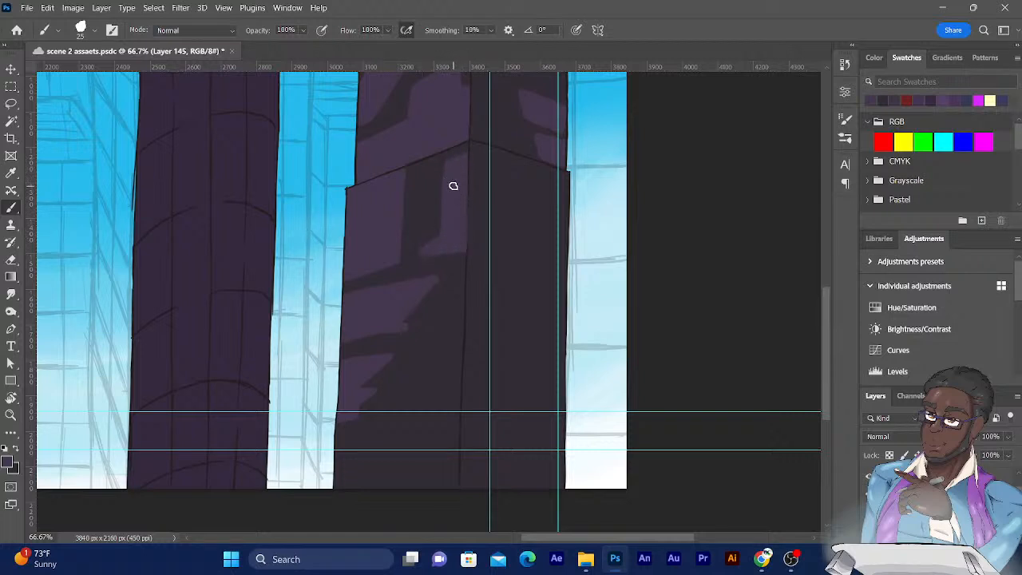
pyautogui.moveTo(458, 192); pyautogui.dragTo(458, 155)
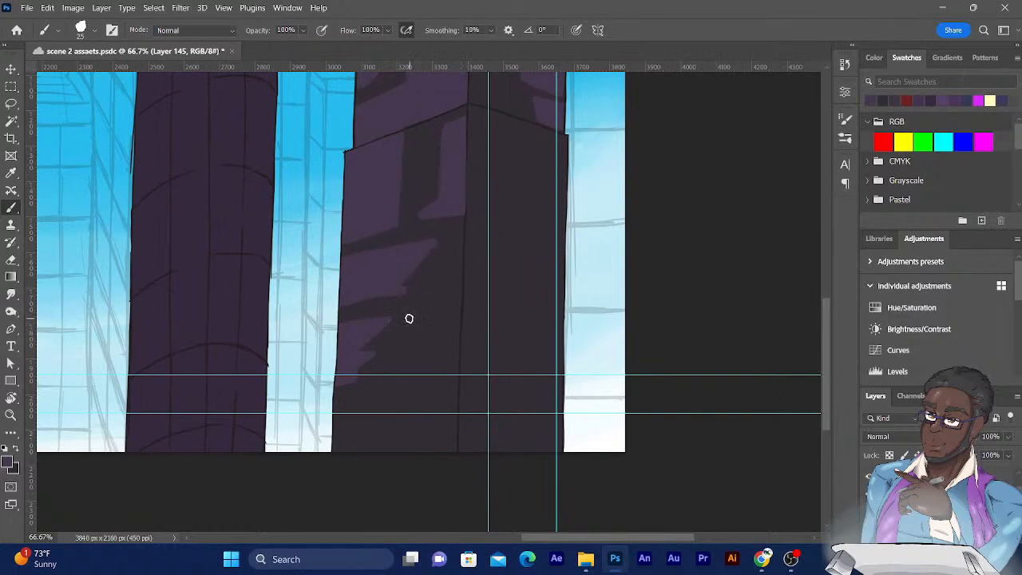
pyautogui.moveTo(429, 316)
pyautogui.mouseDown()
pyautogui.moveTo(448, 315)
pyautogui.moveTo(424, 338)
pyautogui.moveTo(390, 343)
pyautogui.moveTo(416, 323)
pyautogui.moveTo(409, 336)
pyautogui.moveTo(421, 322)
pyautogui.moveTo(445, 327)
pyautogui.moveTo(432, 321)
pyautogui.mouseUp()
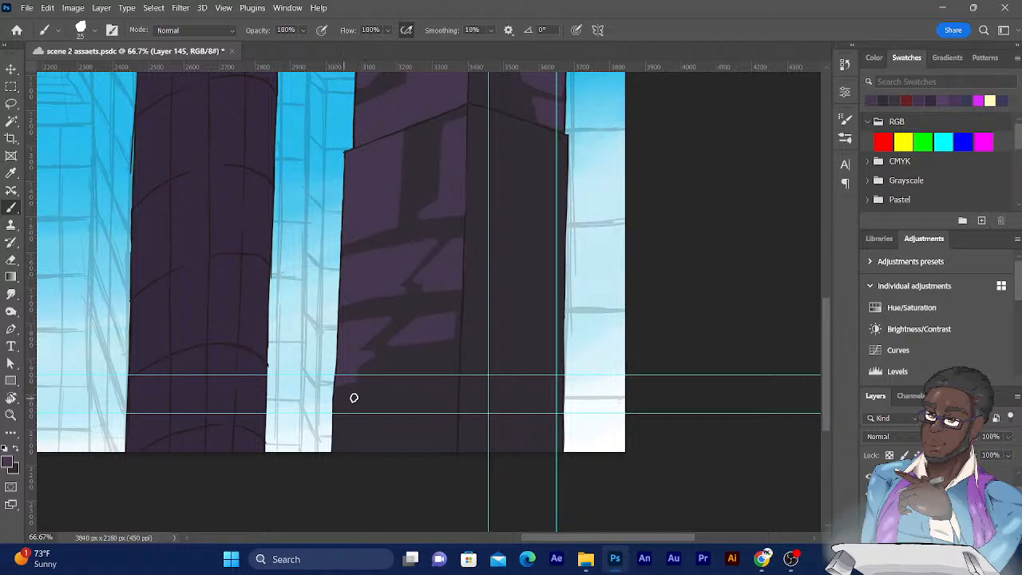
# Step: Paint slanted purple highlights across the base of the lowest tier's left face and save the document
pyautogui.moveTo(336, 402); pyautogui.dragTo(460, 382)
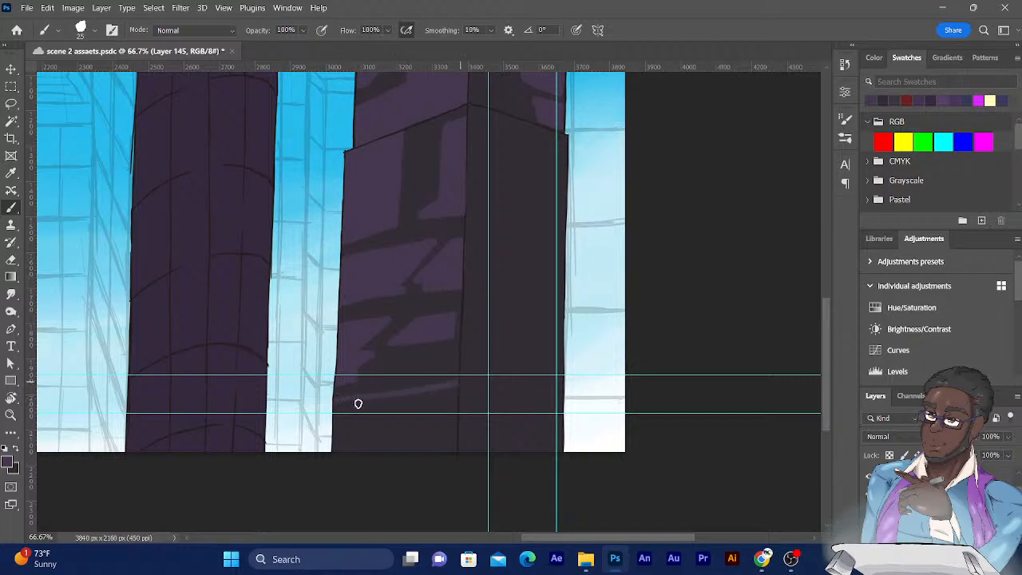
pyautogui.moveTo(354, 403); pyautogui.dragTo(439, 427)
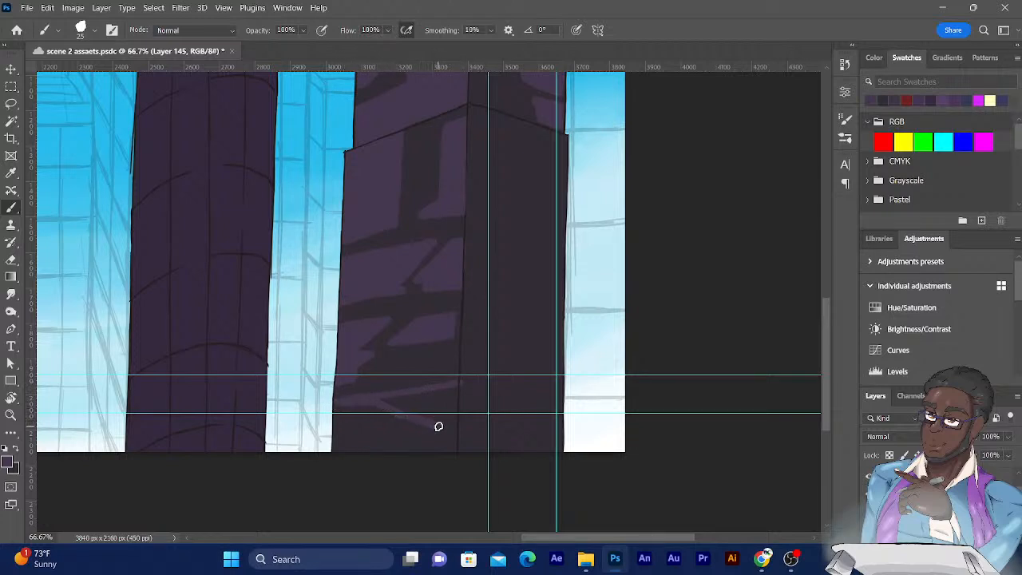
pyautogui.moveTo(389, 404); pyautogui.dragTo(433, 423)
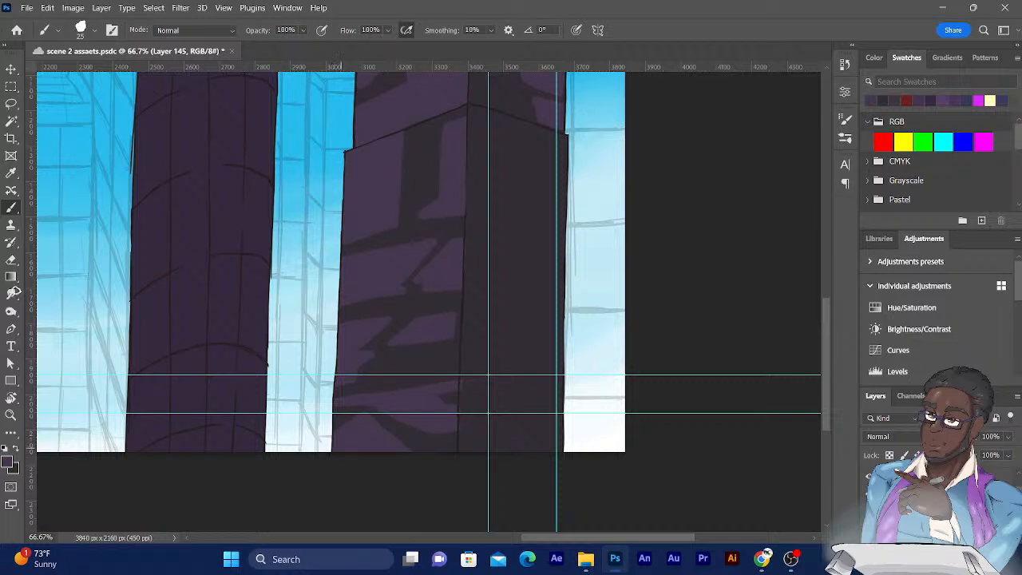
pyautogui.click(11, 260)
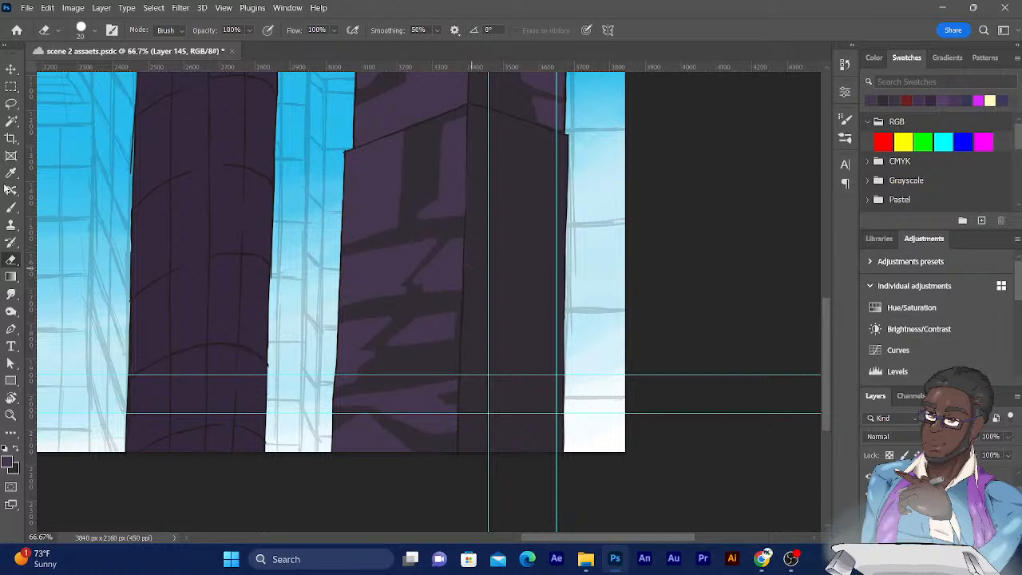
pyautogui.press('b')
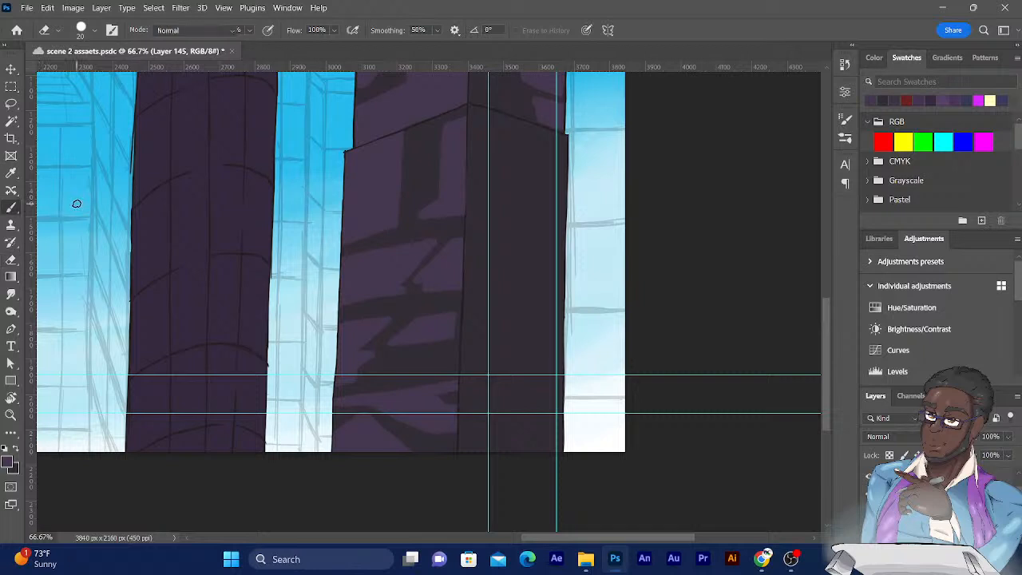
pyautogui.hotkey('ctrl', 's')
# Step: Paint a triangular purple highlight under the top edge of the lowest tier's right face and an angular patch below it
pyautogui.moveTo(566, 137); pyautogui.dragTo(558, 139)
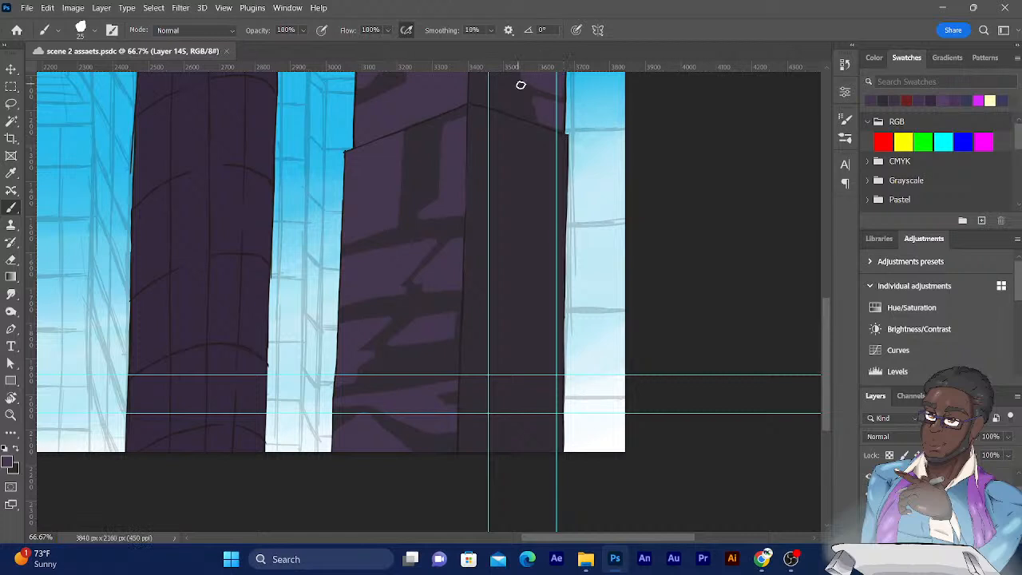
pyautogui.moveTo(565, 136)
pyautogui.mouseDown()
pyautogui.moveTo(513, 176)
pyautogui.moveTo(470, 107)
pyautogui.moveTo(514, 166)
pyautogui.moveTo(477, 117)
pyautogui.moveTo(504, 119)
pyautogui.moveTo(494, 123)
pyautogui.moveTo(521, 160)
pyautogui.moveTo(499, 134)
pyautogui.mouseUp()
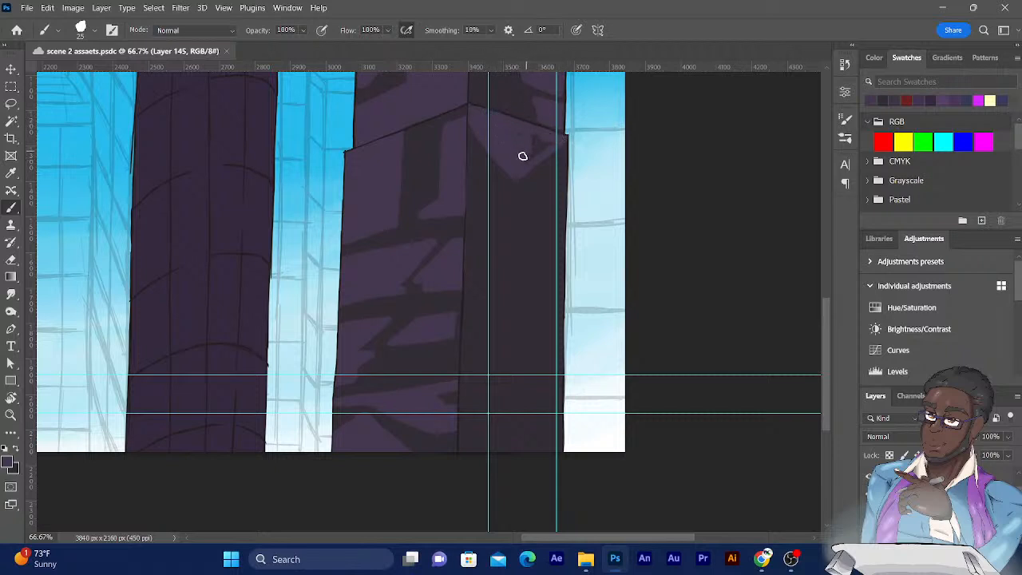
pyautogui.moveTo(525, 161); pyautogui.dragTo(531, 137)
pyautogui.moveTo(497, 183)
pyautogui.mouseDown()
pyautogui.moveTo(468, 210)
pyautogui.moveTo(467, 193)
pyautogui.moveTo(476, 204)
pyautogui.moveTo(494, 190)
pyautogui.moveTo(474, 180)
pyautogui.moveTo(480, 206)
pyautogui.moveTo(468, 212)
pyautogui.moveTo(547, 224)
pyautogui.moveTo(497, 197)
pyautogui.moveTo(546, 216)
pyautogui.moveTo(497, 205)
pyautogui.moveTo(538, 215)
pyautogui.mouseUp()
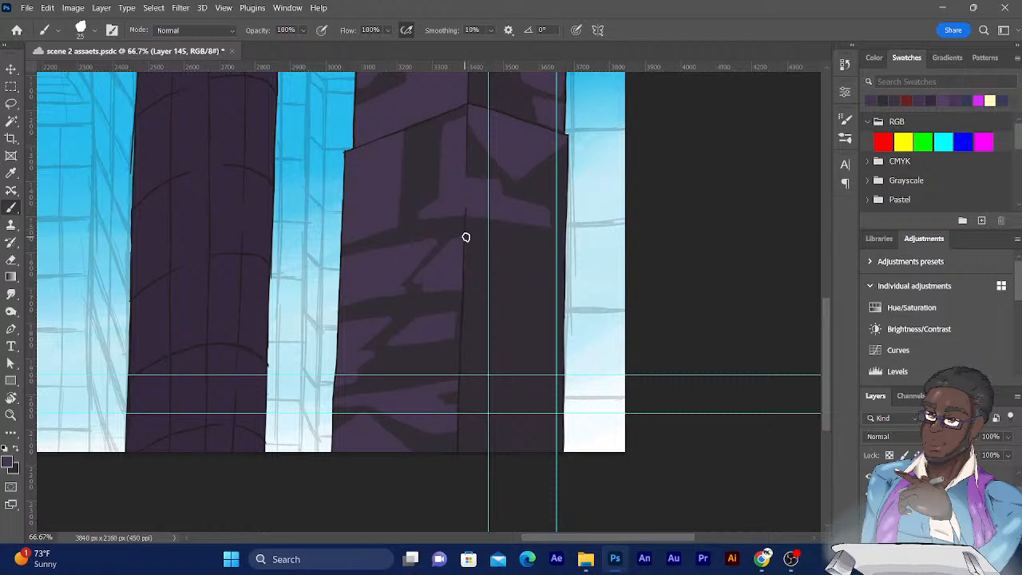
# Step: Paint slanted, broken purple highlight streaks across the middle of the lowest tier's right face
pyautogui.moveTo(469, 239)
pyautogui.mouseDown()
pyautogui.moveTo(558, 259)
pyautogui.moveTo(498, 268)
pyautogui.moveTo(490, 246)
pyautogui.moveTo(499, 260)
pyautogui.moveTo(501, 250)
pyautogui.moveTo(529, 252)
pyautogui.moveTo(501, 246)
pyautogui.moveTo(525, 263)
pyautogui.mouseUp()
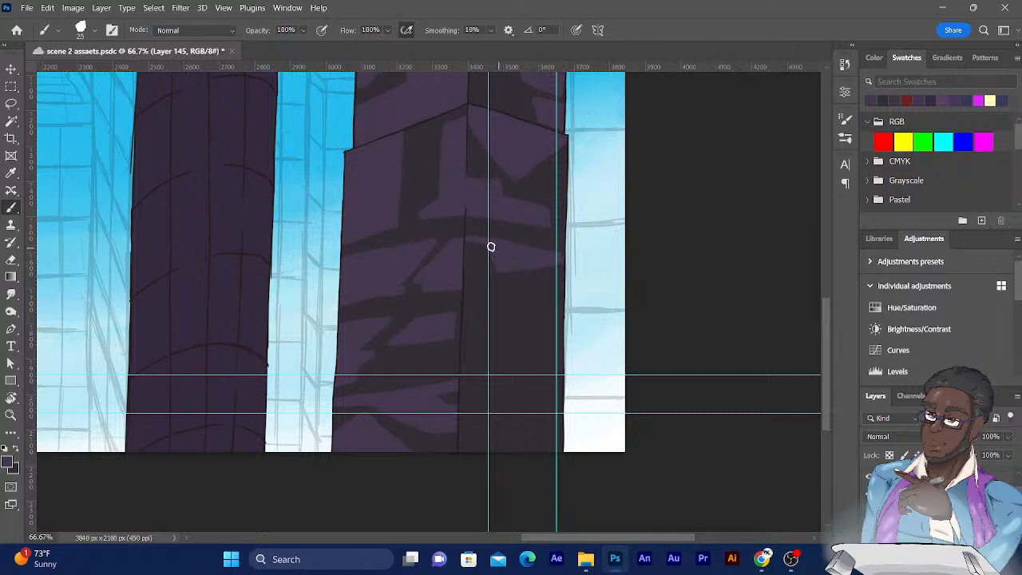
pyautogui.moveTo(561, 273); pyautogui.dragTo(509, 285)
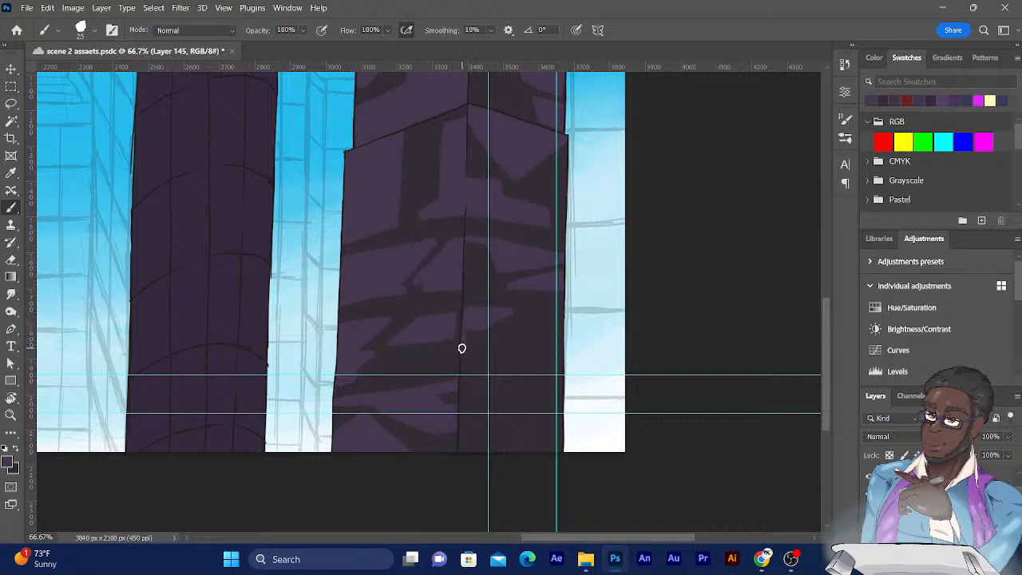
pyautogui.moveTo(530, 357)
pyautogui.mouseDown()
pyautogui.moveTo(495, 326)
pyautogui.moveTo(476, 324)
pyautogui.moveTo(478, 344)
pyautogui.moveTo(505, 349)
pyautogui.mouseUp()
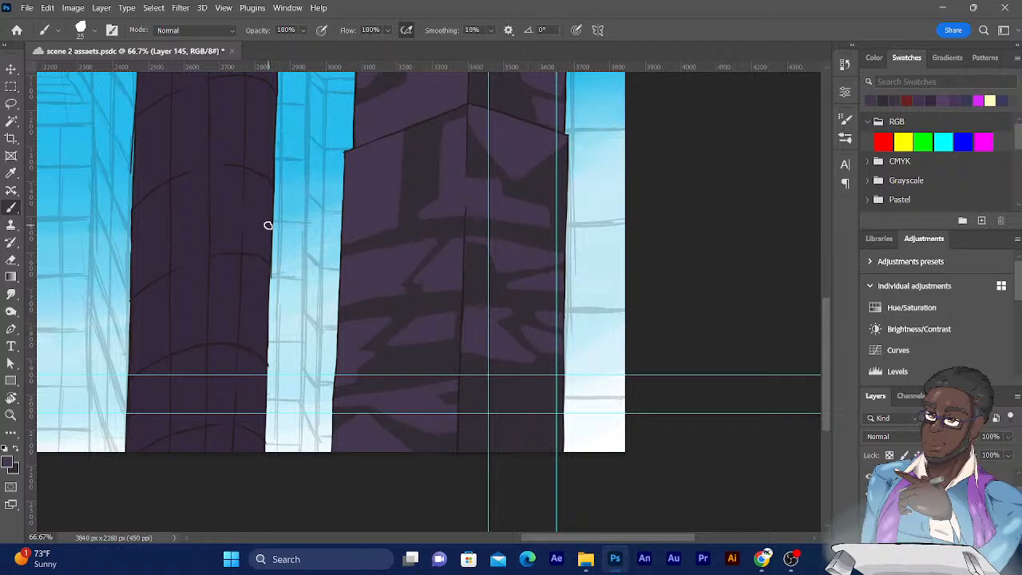
# Step: Outline and fill a purple highlight block at the base of the lowest tier's right face
pyautogui.moveTo(379, 213); pyautogui.dragTo(344, 176)
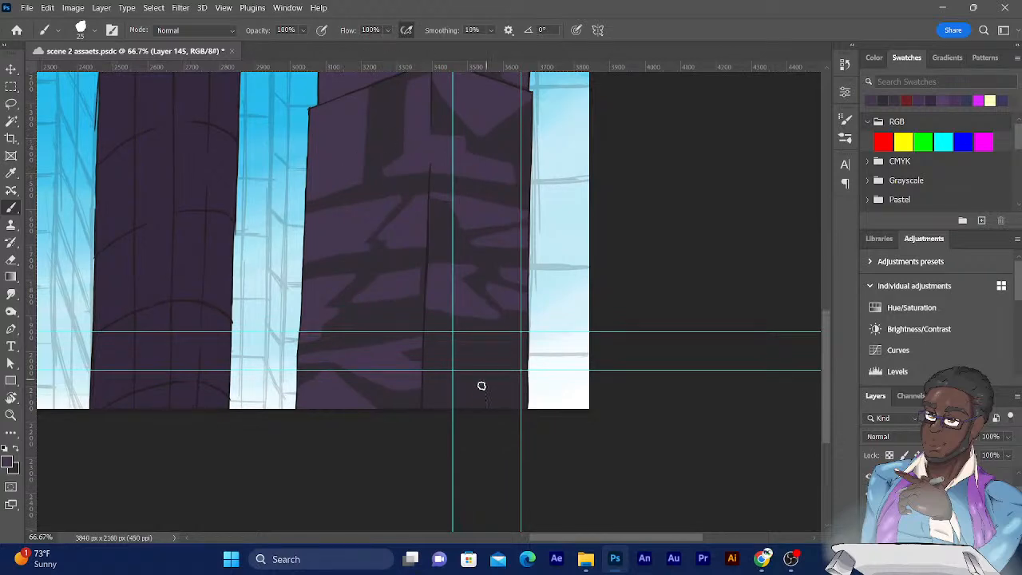
pyautogui.moveTo(473, 411); pyautogui.dragTo(484, 360)
pyautogui.moveTo(513, 413); pyautogui.dragTo(506, 369)
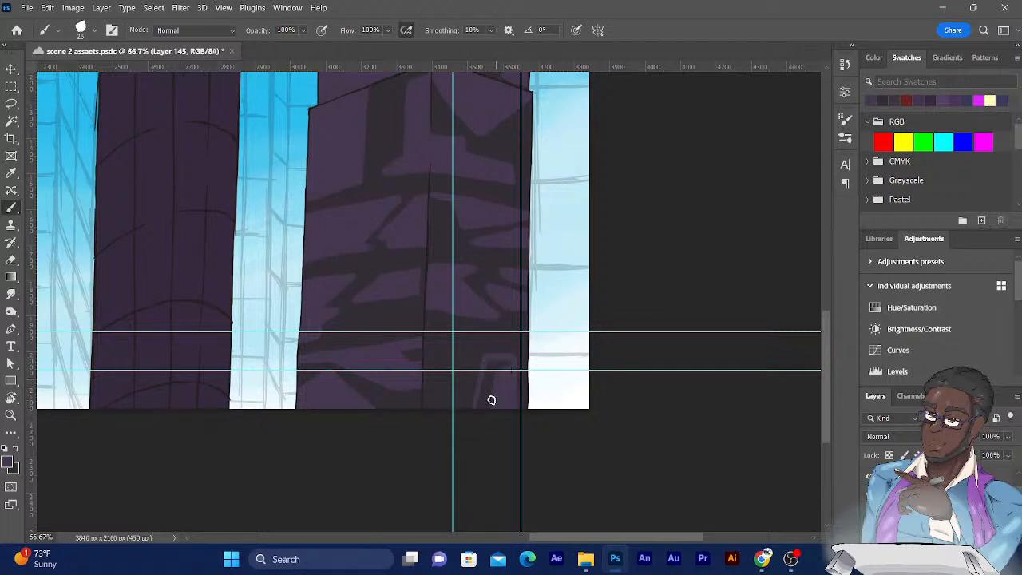
pyautogui.moveTo(479, 413); pyautogui.dragTo(497, 362)
pyautogui.moveTo(497, 404); pyautogui.dragTo(507, 363)
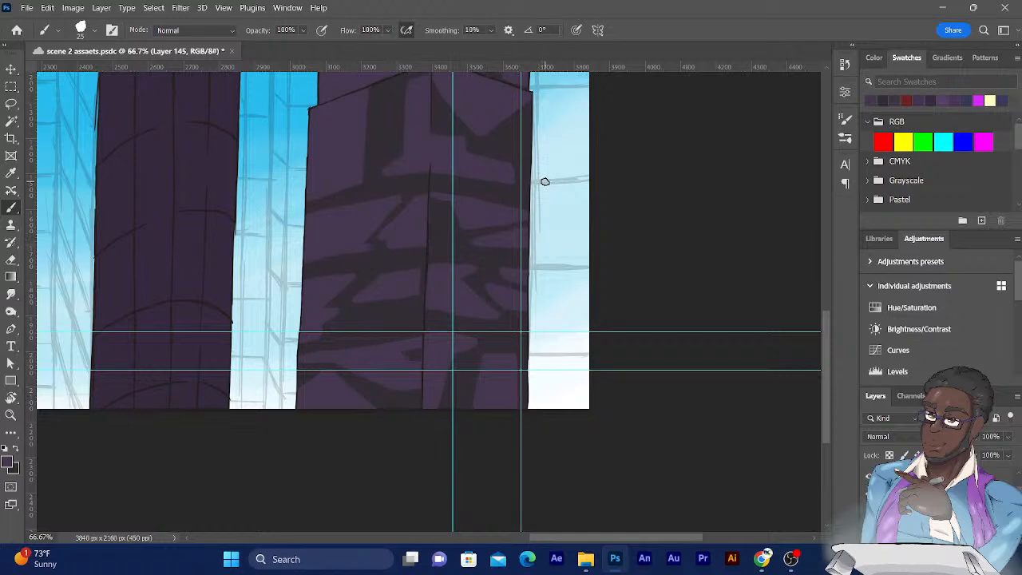
pyautogui.moveTo(436, 141); pyautogui.dragTo(484, 466)
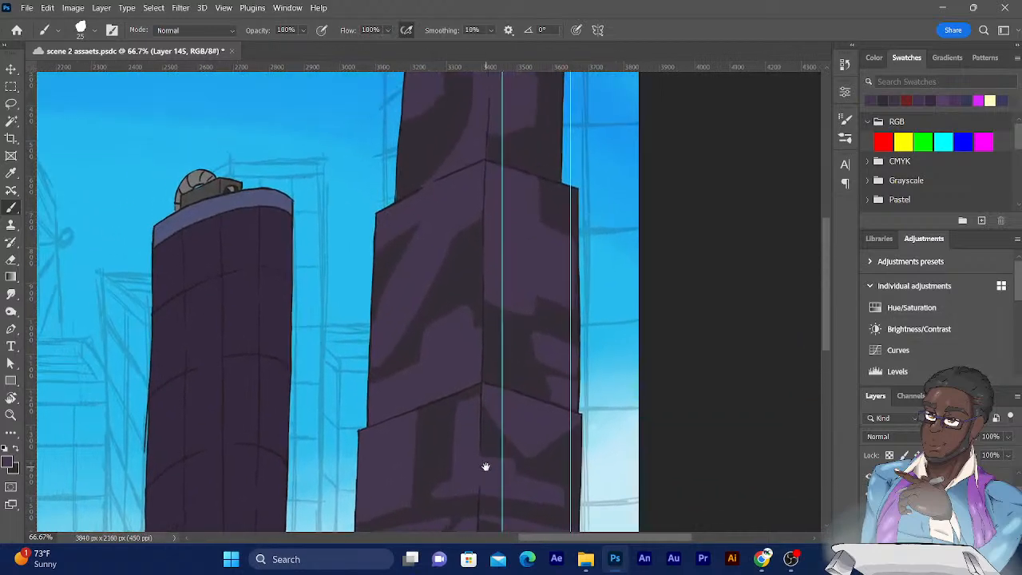
pyautogui.moveTo(450, 201)
pyautogui.mouseDown()
pyautogui.moveTo(440, 353)
pyautogui.moveTo(431, 296)
pyautogui.moveTo(447, 343)
pyautogui.mouseUp()
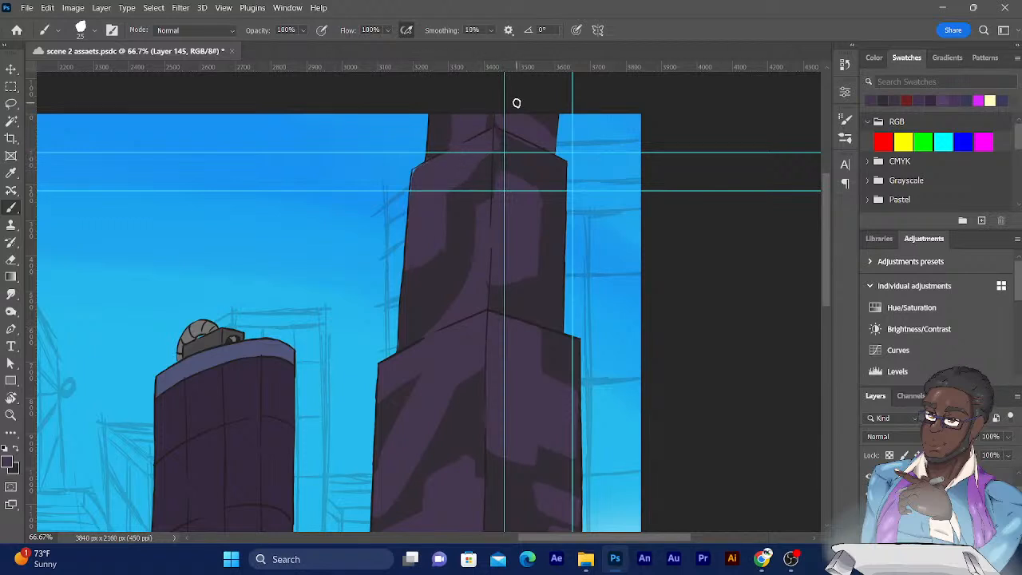
# Step: Clean up the edges of the purple highlights along the skyscraper's middle and lower tiers with the Eraser
pyautogui.click(11, 259)
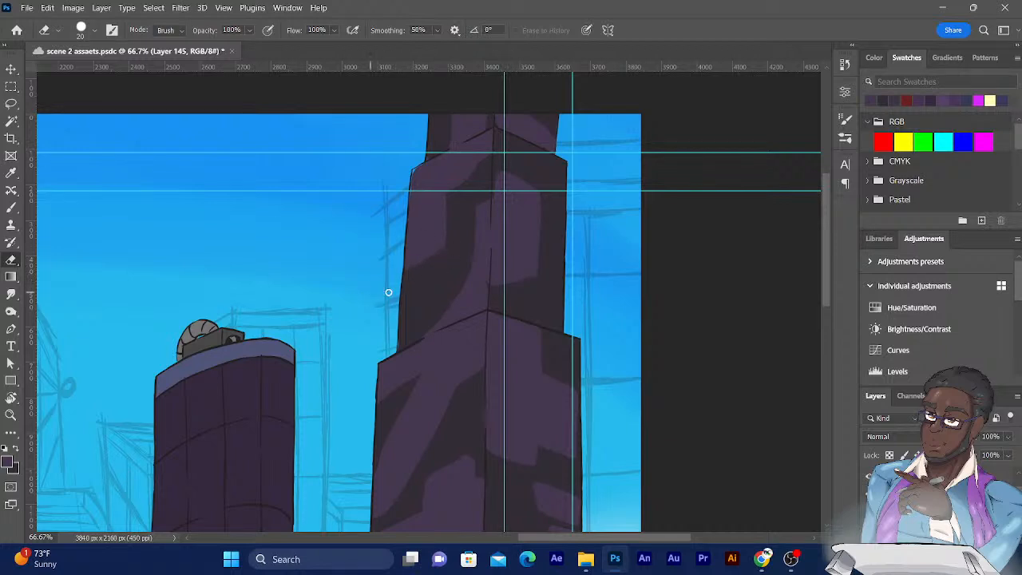
pyautogui.moveTo(468, 315); pyautogui.dragTo(486, 167)
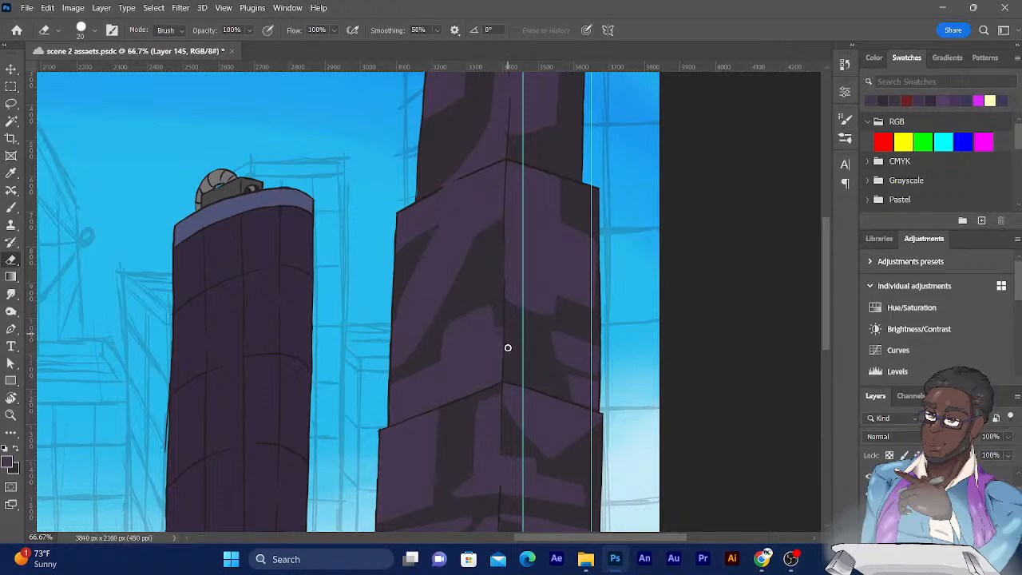
pyautogui.moveTo(536, 321); pyautogui.dragTo(568, 168)
pyautogui.moveTo(514, 285); pyautogui.dragTo(536, 244)
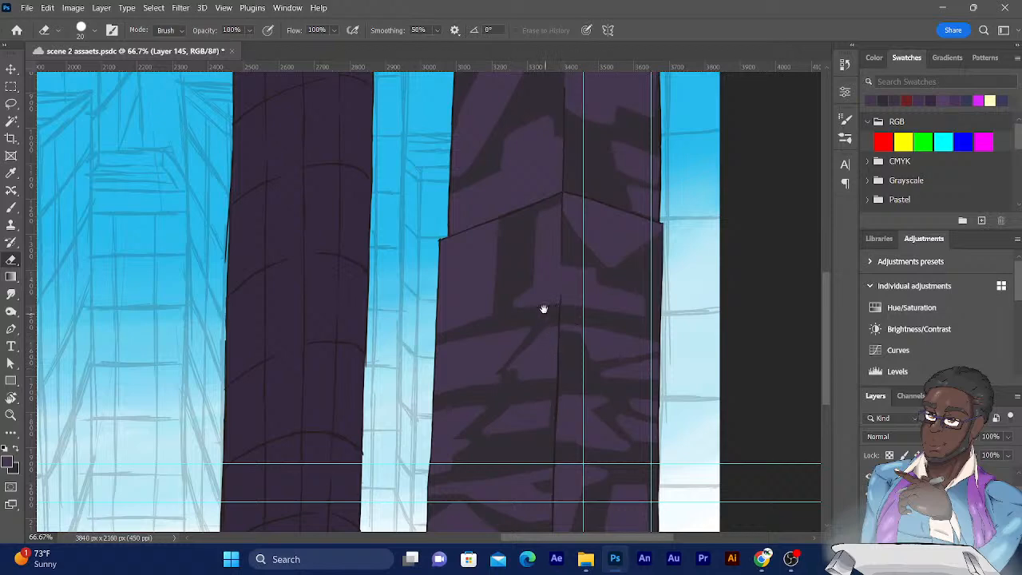
pyautogui.scroll(-3, 543, 310)
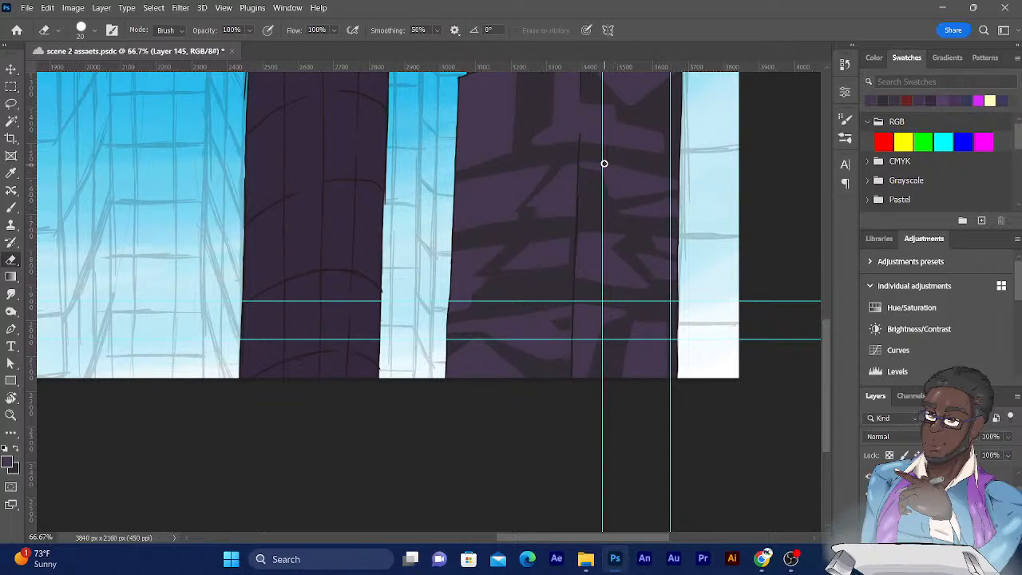
pyautogui.moveTo(565, 151)
pyautogui.mouseDown()
pyautogui.moveTo(593, 240)
pyautogui.moveTo(606, 237)
pyautogui.mouseUp()
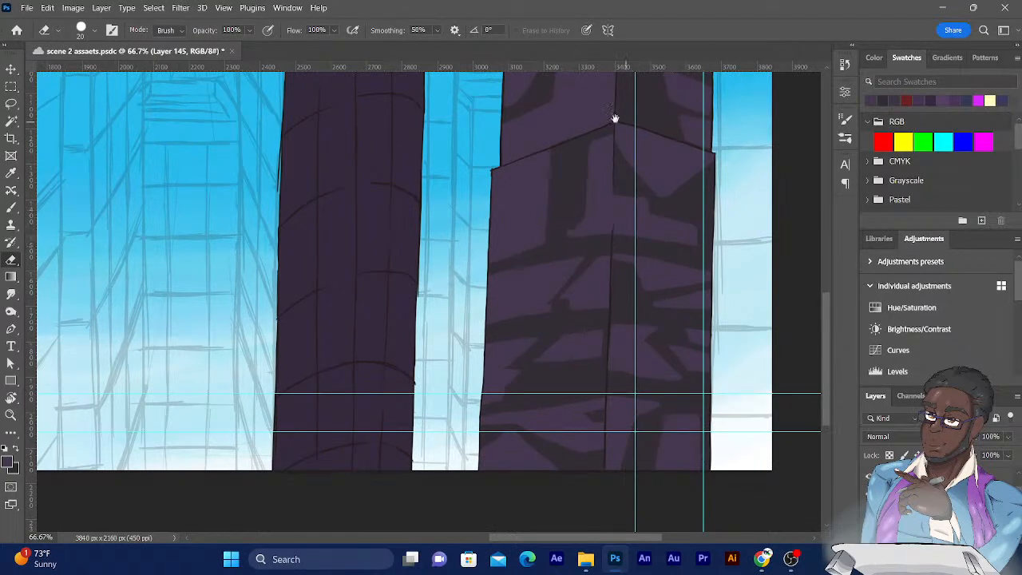
pyautogui.moveTo(589, 133); pyautogui.dragTo(567, 292)
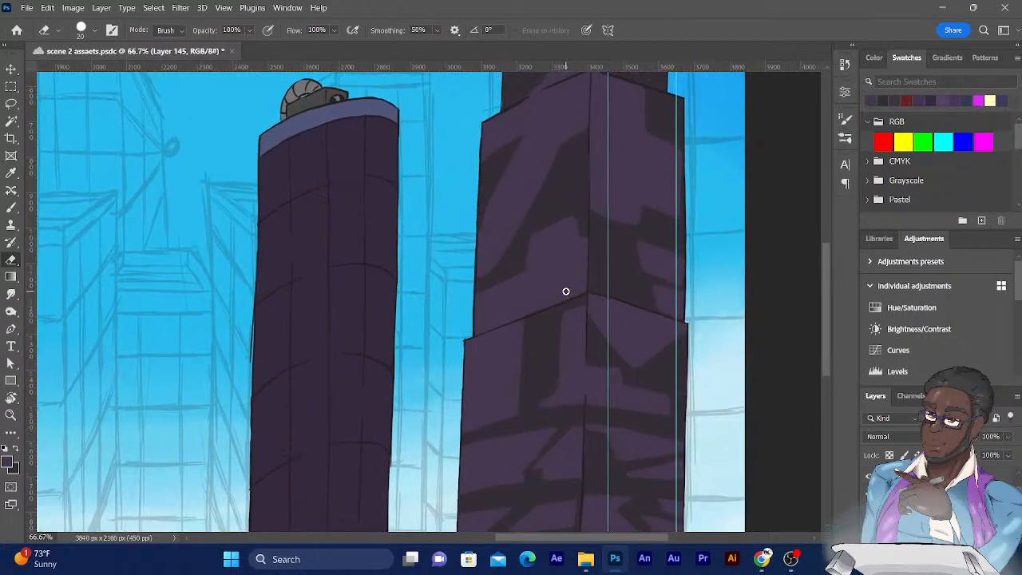
# Step: Set the highlight layer's blend mode to Screen and touch up the highlights on the lowest tier's left face
pyautogui.click(886, 435)
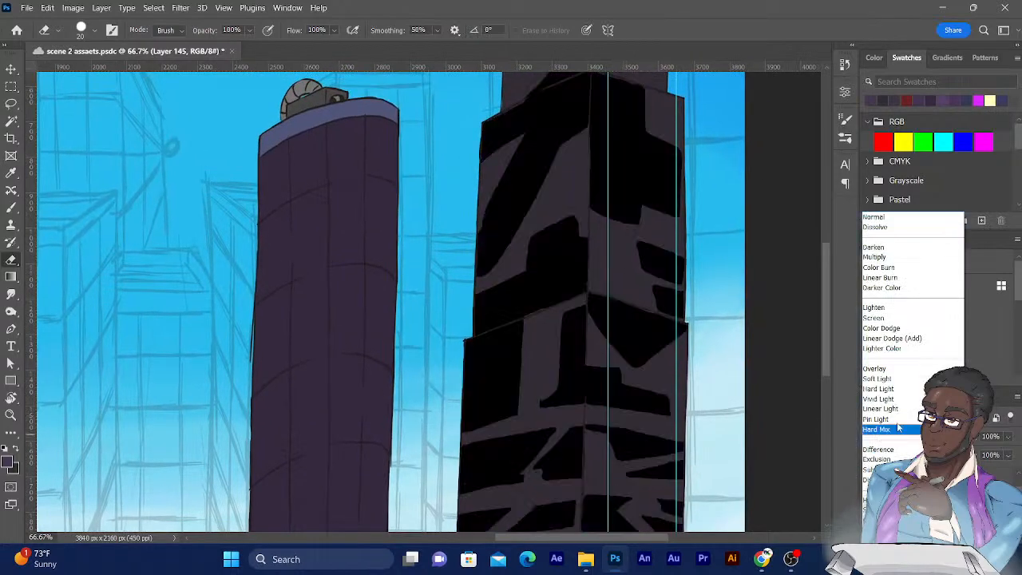
pyautogui.click(878, 317)
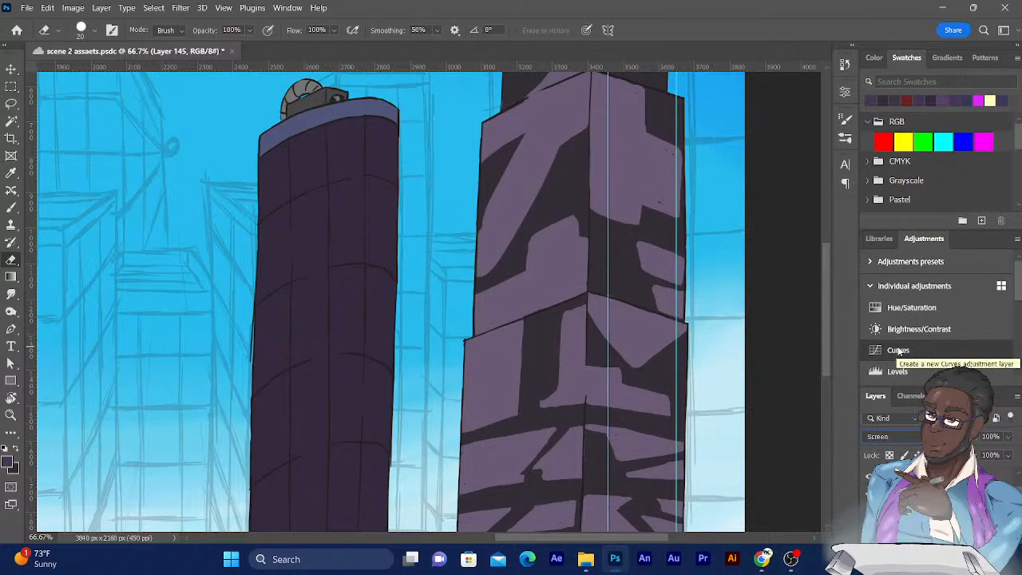
pyautogui.click(11, 206)
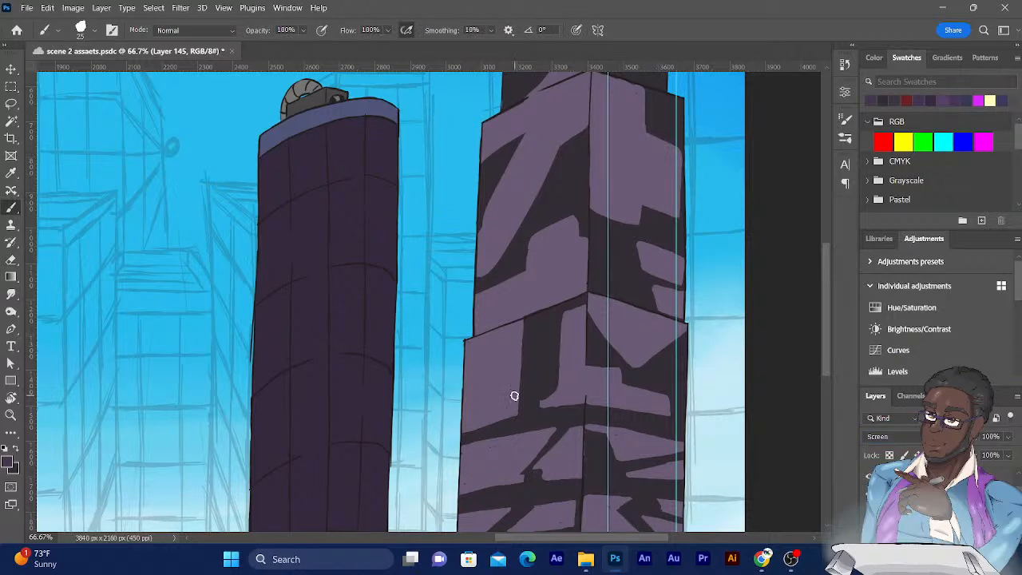
pyautogui.click(11, 260)
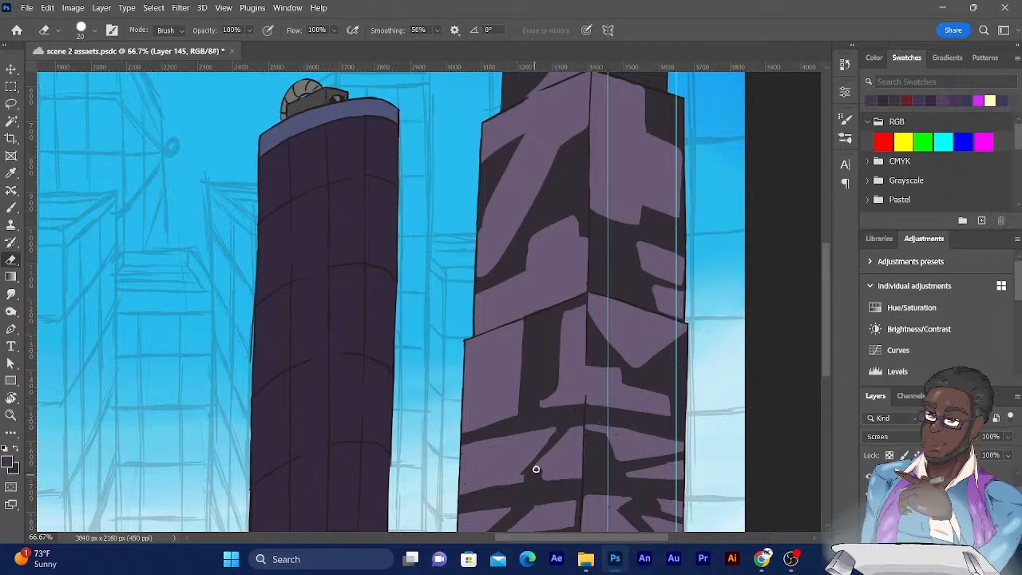
pyautogui.click(11, 207)
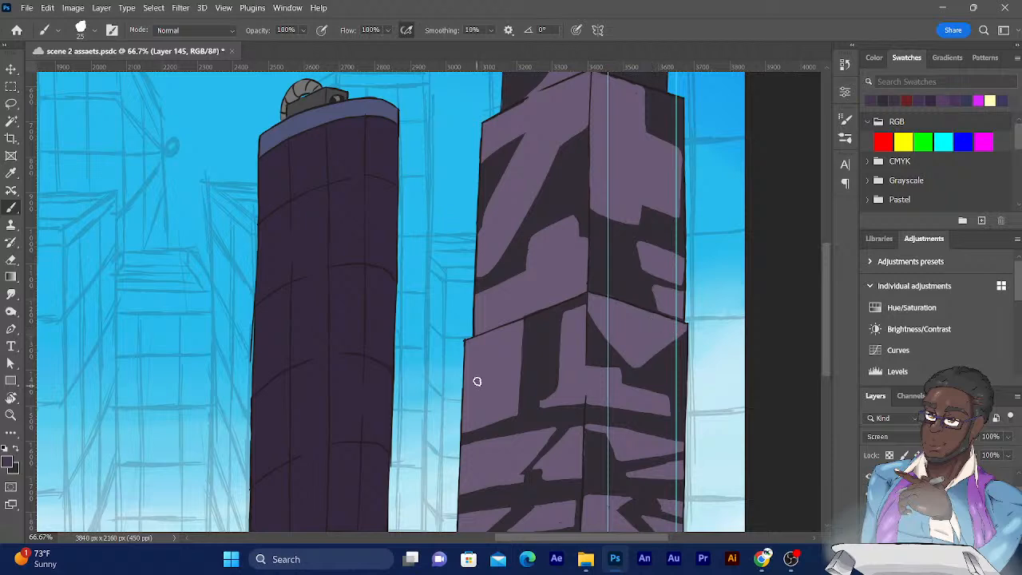
# Step: Touch up specks and uneven edges in the highlights on the skyscraper's upper tiers with the Brush and Eraser
pyautogui.moveTo(535, 413); pyautogui.dragTo(534, 272)
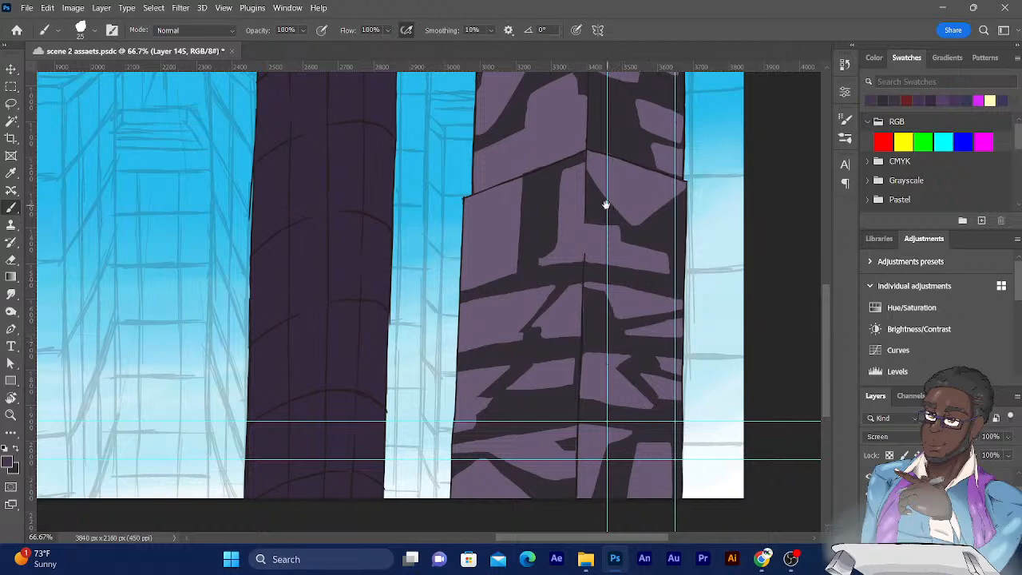
pyautogui.moveTo(594, 231); pyautogui.dragTo(625, 392)
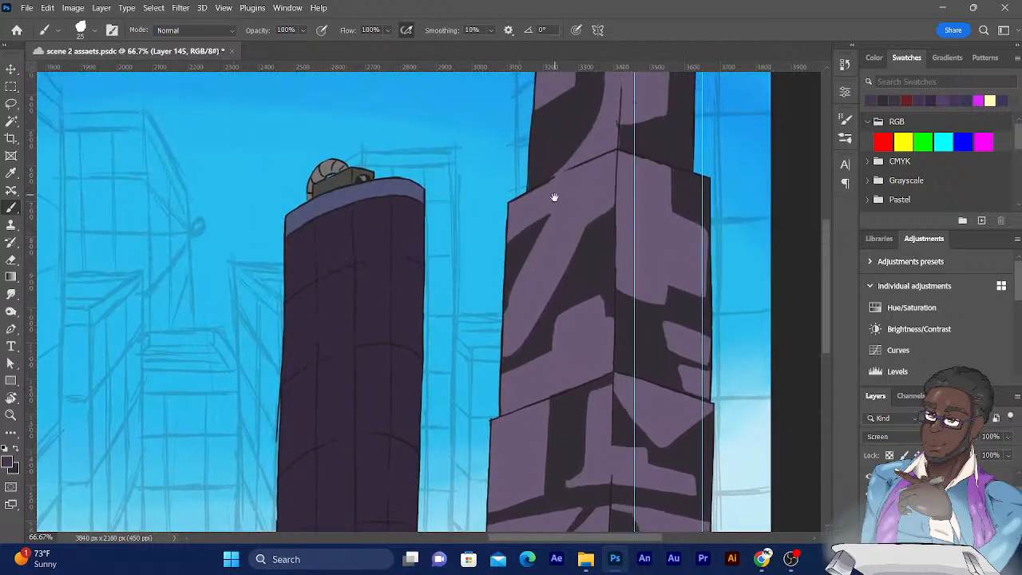
pyautogui.moveTo(554, 195); pyautogui.dragTo(559, 314)
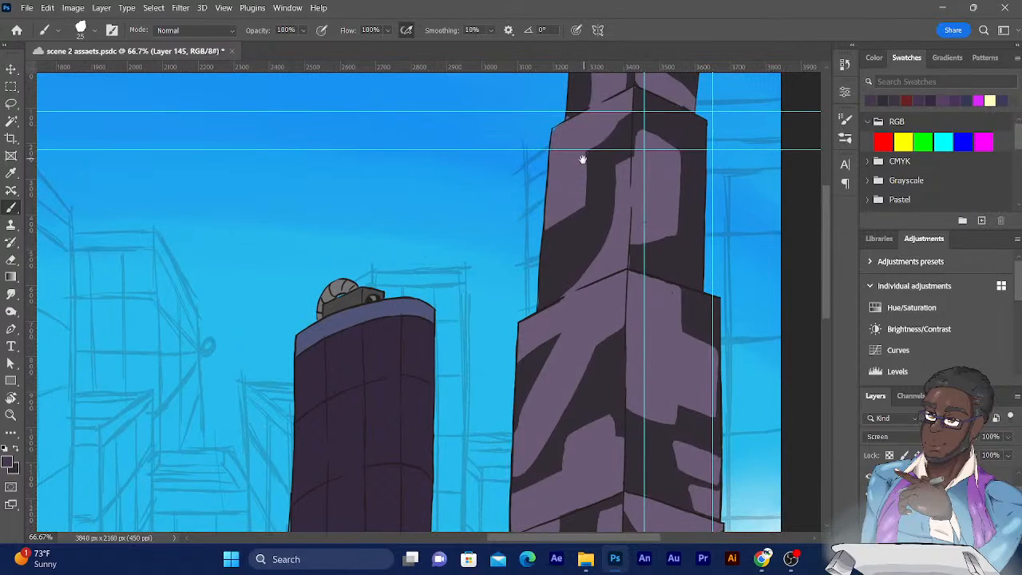
pyautogui.moveTo(584, 158); pyautogui.dragTo(548, 269)
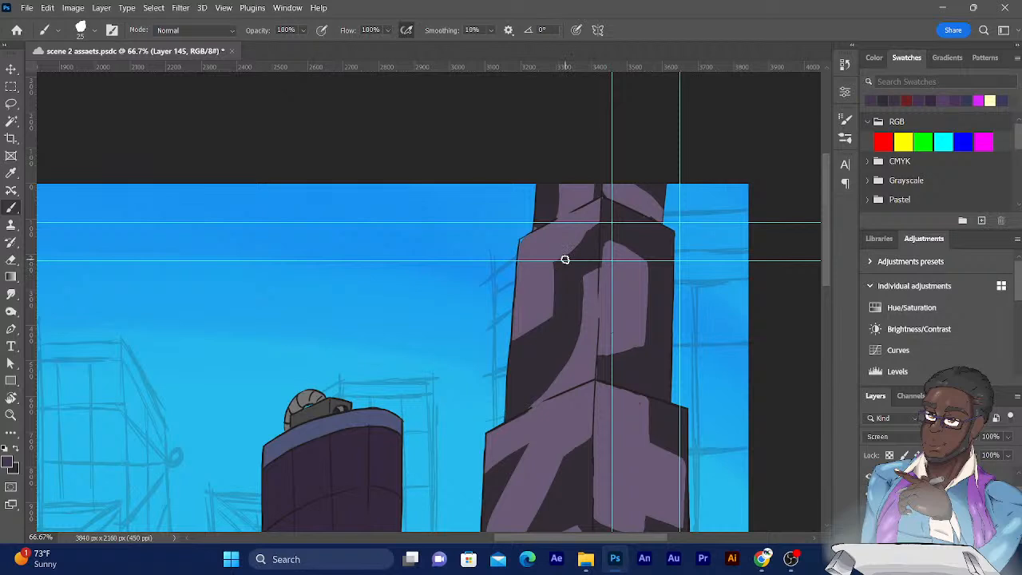
pyautogui.click(12, 260)
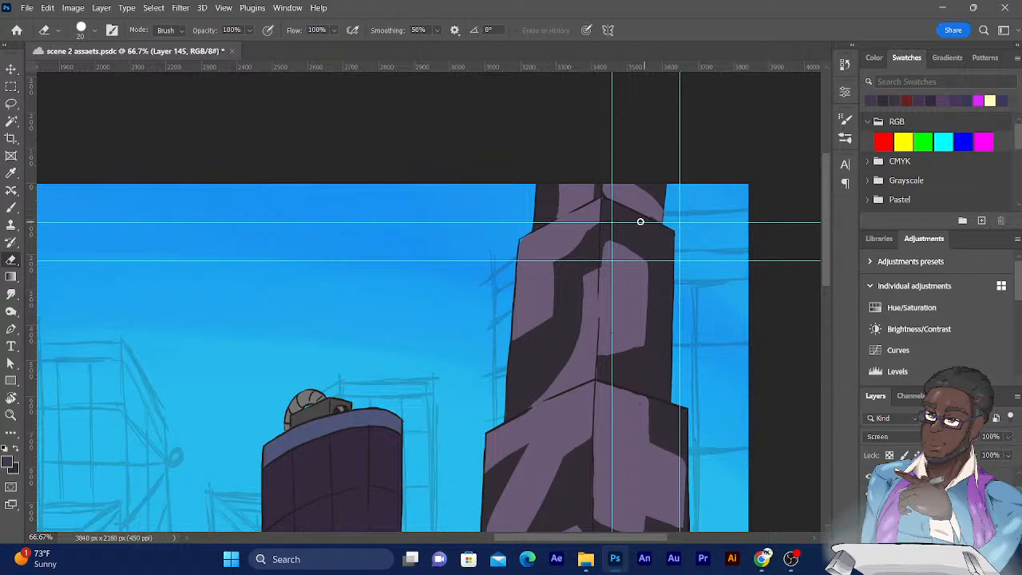
pyautogui.moveTo(638, 300); pyautogui.dragTo(632, 226)
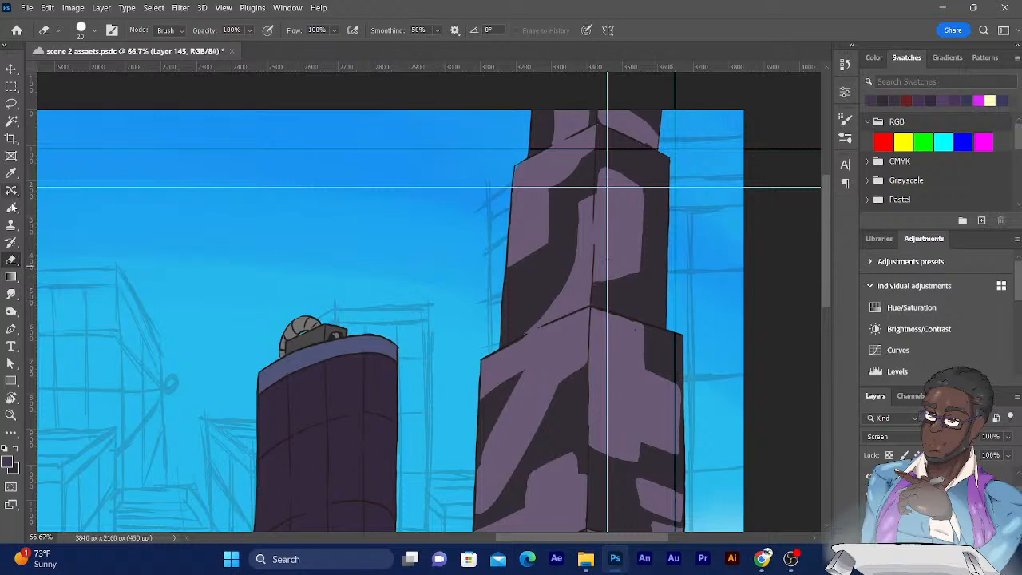
pyautogui.click(11, 206)
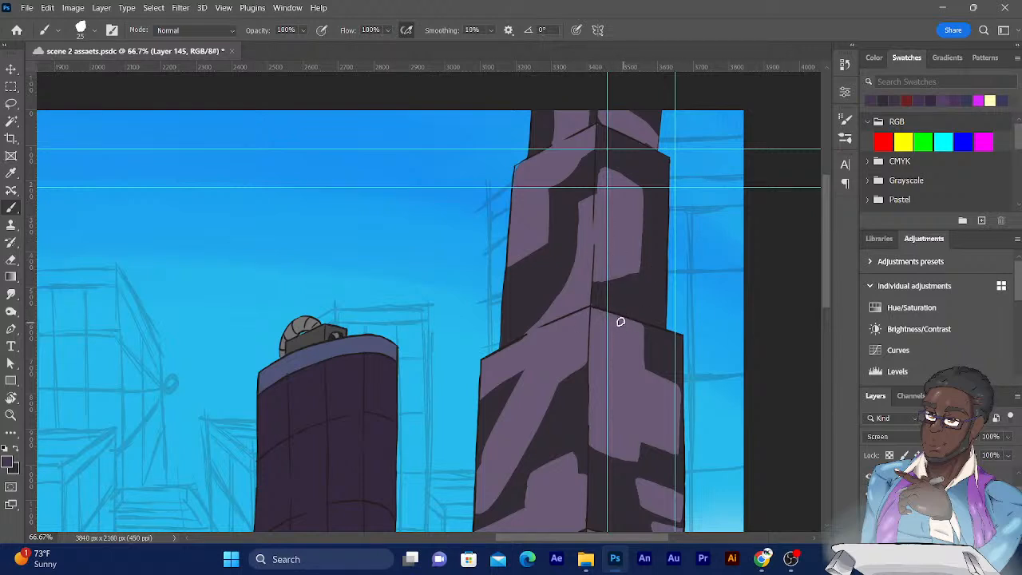
# Step: Set the Eraser's smoothing to 0% and tidy the highlight corner on the lowest tier's left face
pyautogui.moveTo(463, 290)
pyautogui.mouseDown()
pyautogui.moveTo(417, 153)
pyautogui.moveTo(443, 159)
pyautogui.mouseUp()
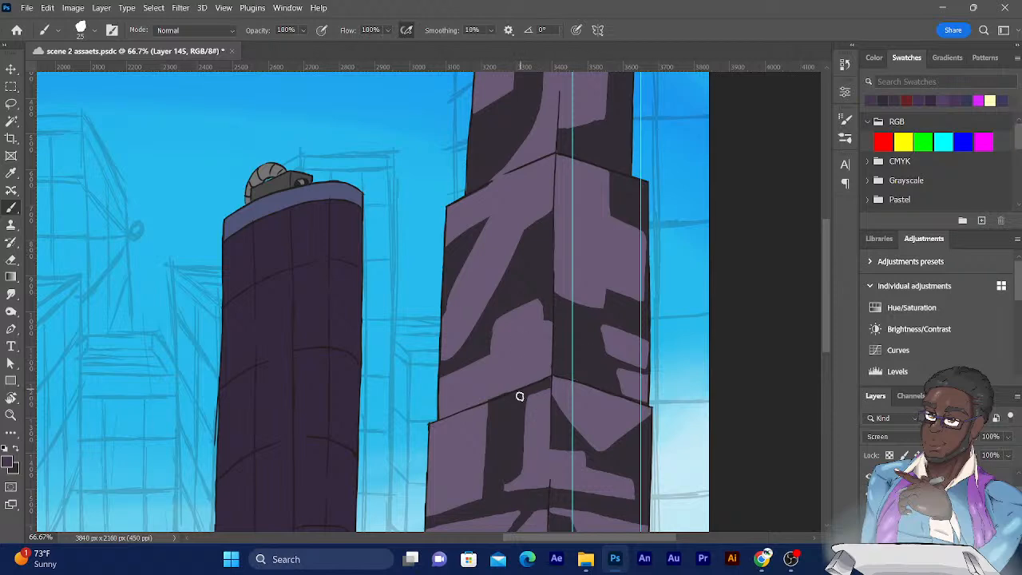
pyautogui.moveTo(521, 435); pyautogui.dragTo(506, 271)
pyautogui.click(11, 260)
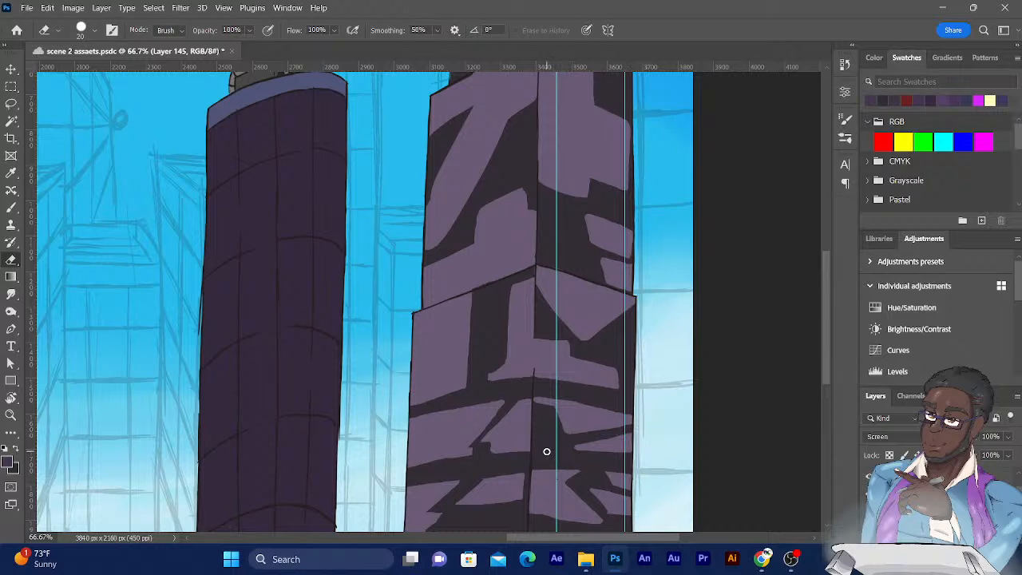
pyautogui.click(437, 32)
pyautogui.moveTo(444, 46); pyautogui.dragTo(416, 66)
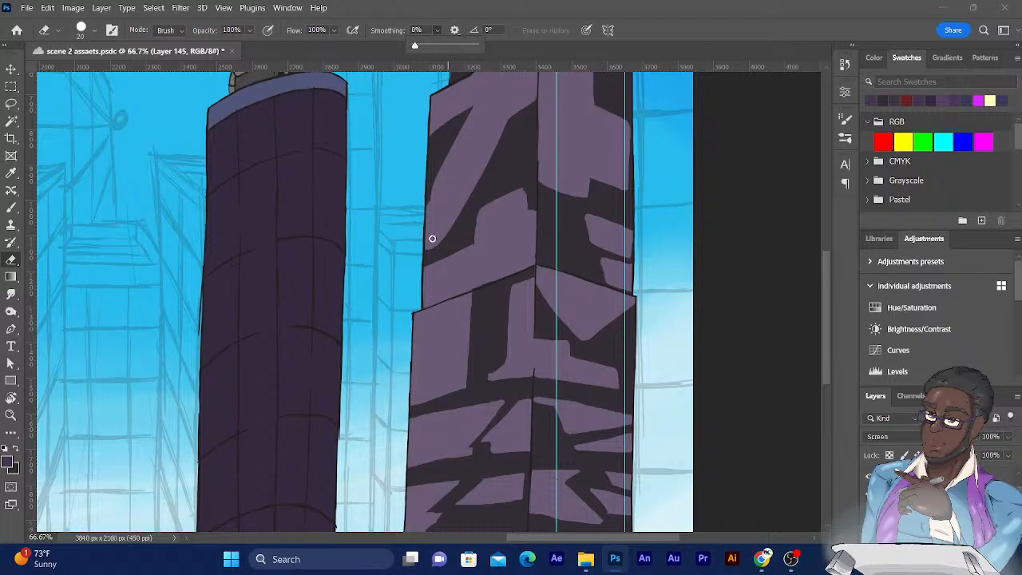
pyautogui.click(492, 386)
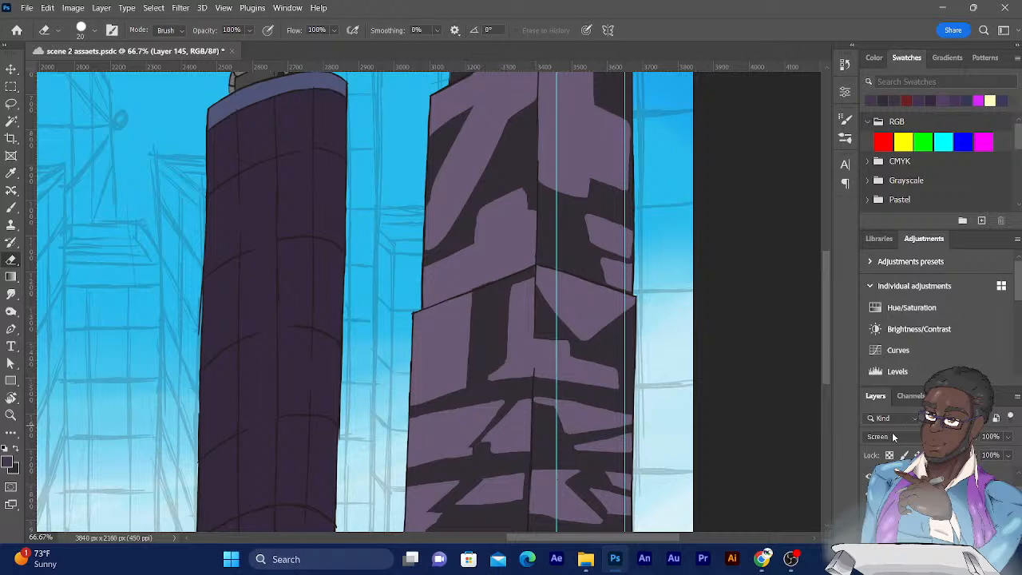
# Step: Lower the skyscraper highlight layer's opacity to 20%
pyautogui.click(1009, 454)
pyautogui.moveTo(1013, 453); pyautogui.dragTo(973, 468)
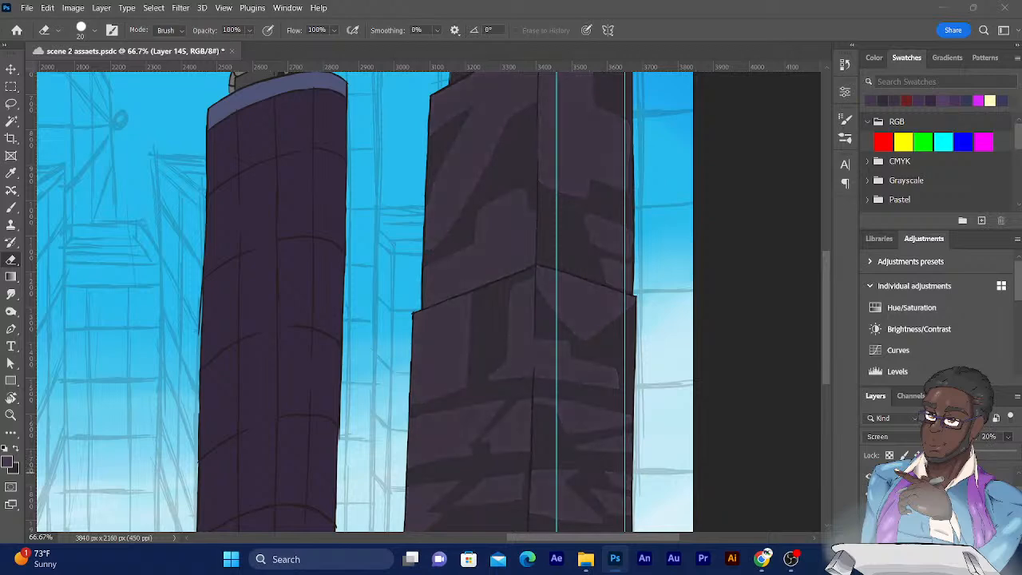
pyautogui.moveTo(516, 141); pyautogui.dragTo(559, 346)
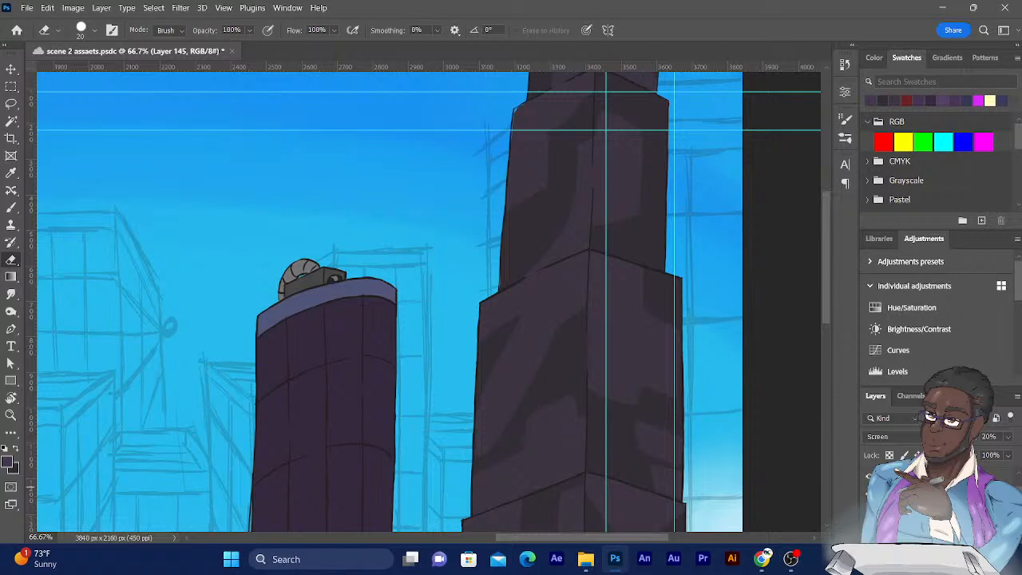
# Step: Add a new layer above the round tower's purple base fill in the building 6 group and save the document
pyautogui.click(950, 476)
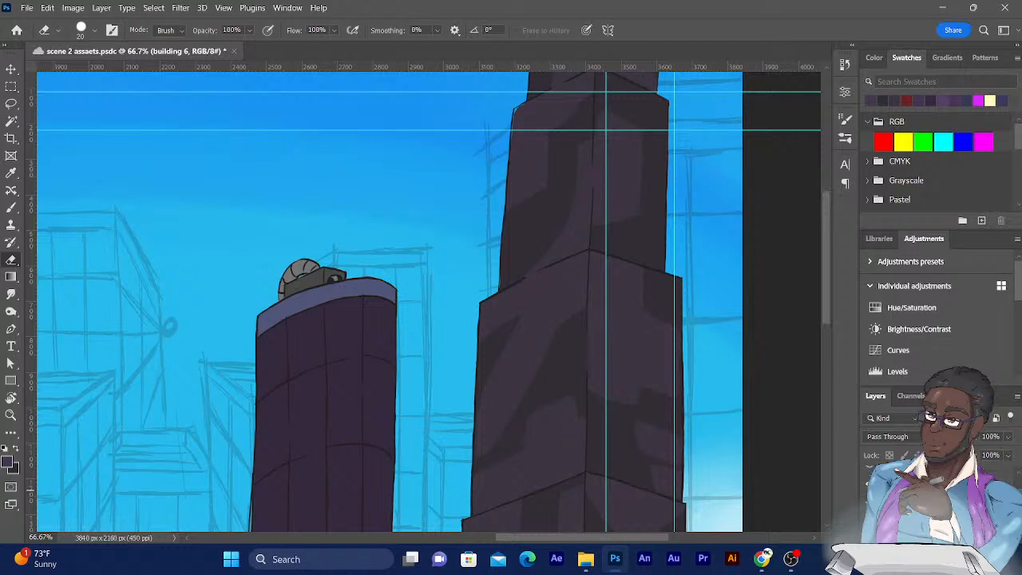
pyautogui.click(870, 484)
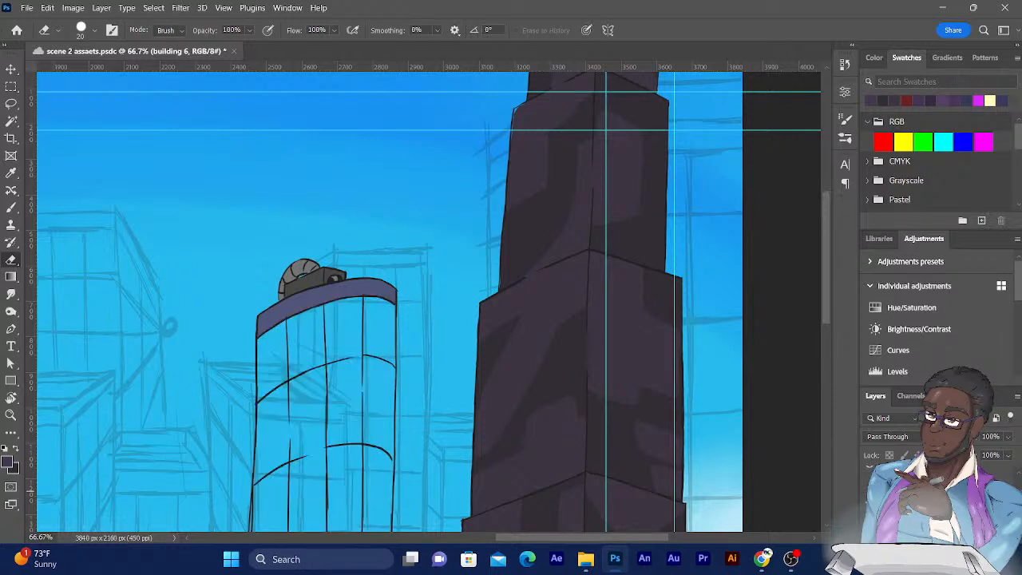
pyautogui.click(870, 484)
pyautogui.click(934, 483)
pyautogui.click(981, 537)
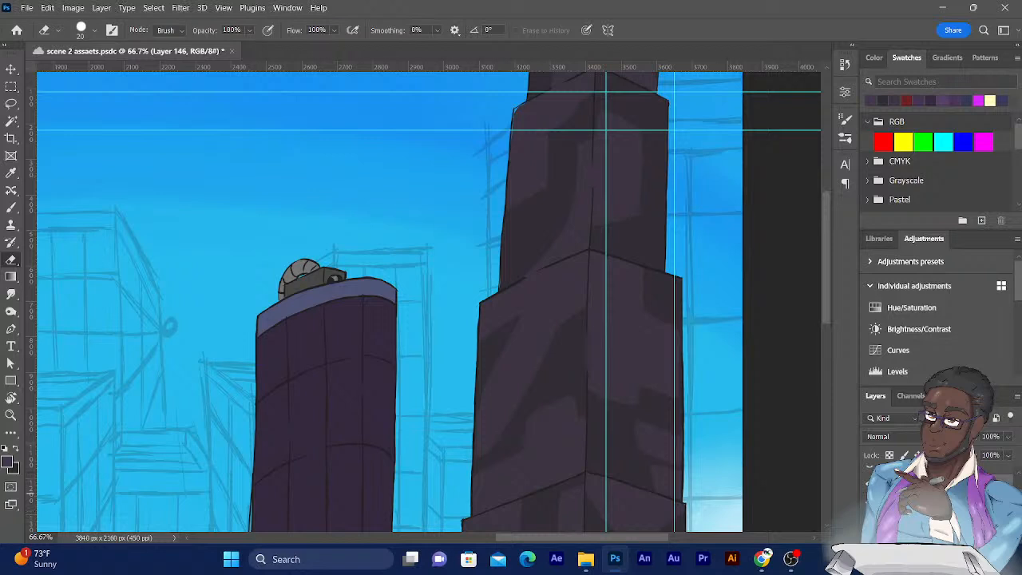
pyautogui.hotkey('ctrl', 's')
# Step: Sample the round tower's purple and set a slightly lighter, more saturated shade of it as the foreground colour
pyautogui.press('i')
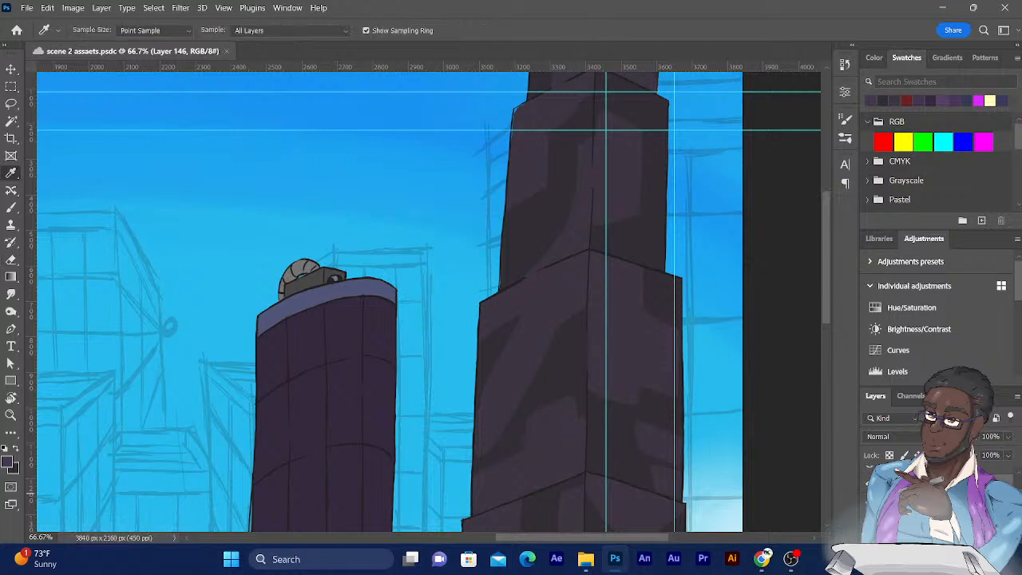
pyautogui.click(345, 390)
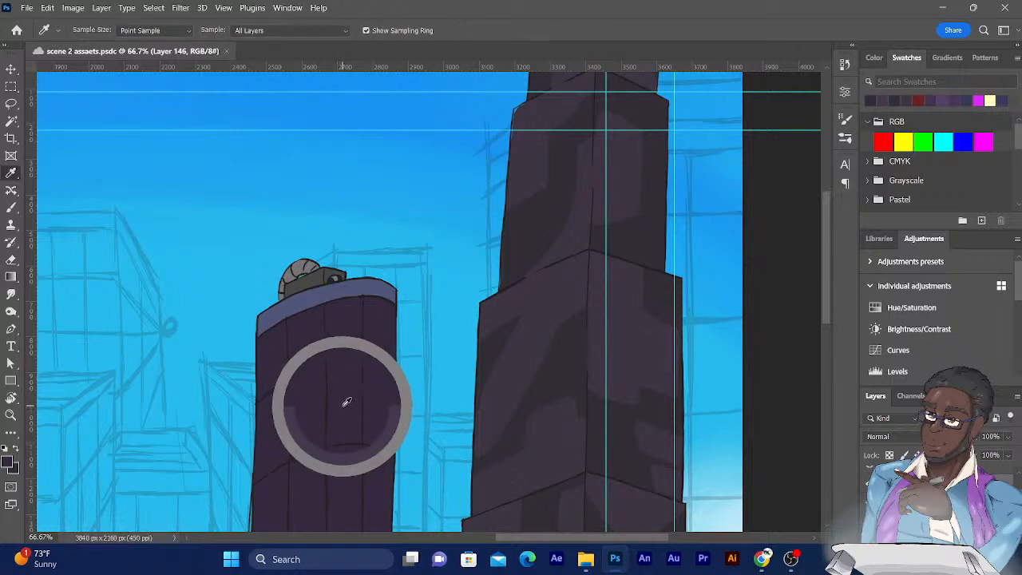
pyautogui.click(8, 460)
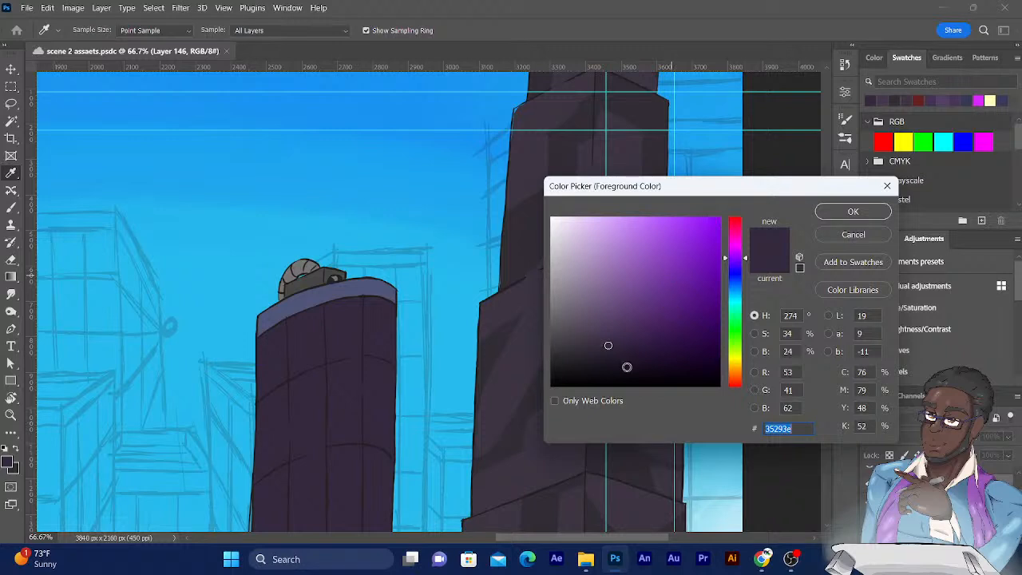
pyautogui.click(615, 341)
pyautogui.moveTo(616, 342); pyautogui.dragTo(617, 342)
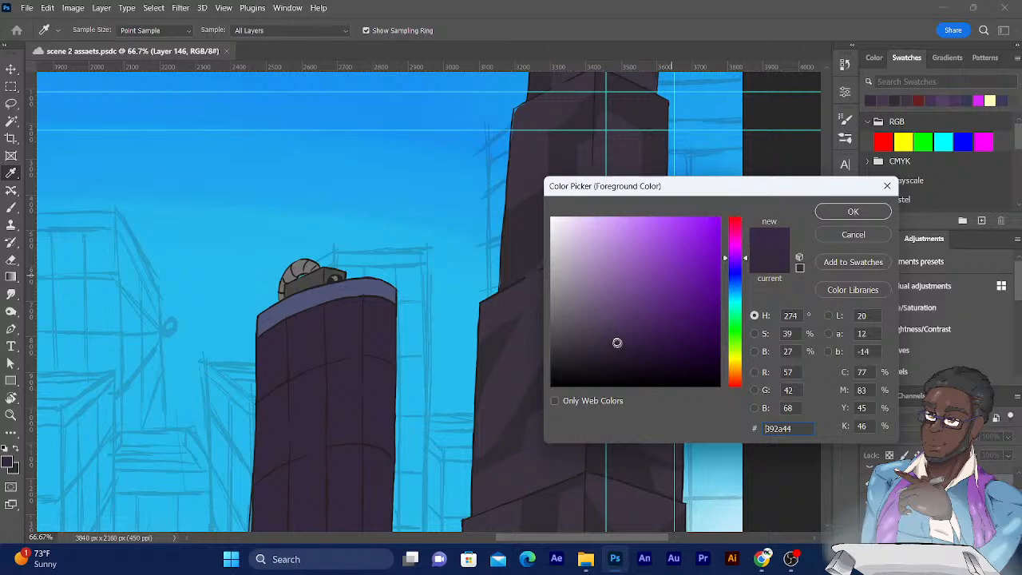
pyautogui.moveTo(618, 340); pyautogui.dragTo(620, 338)
pyautogui.click(831, 210)
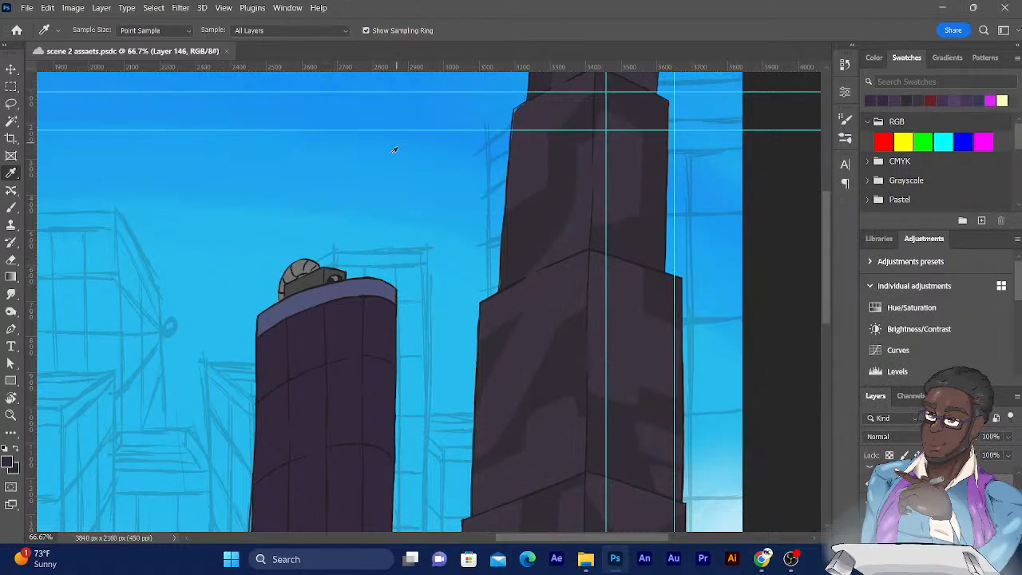
# Step: Paint a small stroke near the top of the round tower's left side with brush size 15 and save the document
pyautogui.moveTo(269, 282); pyautogui.dragTo(245, 165)
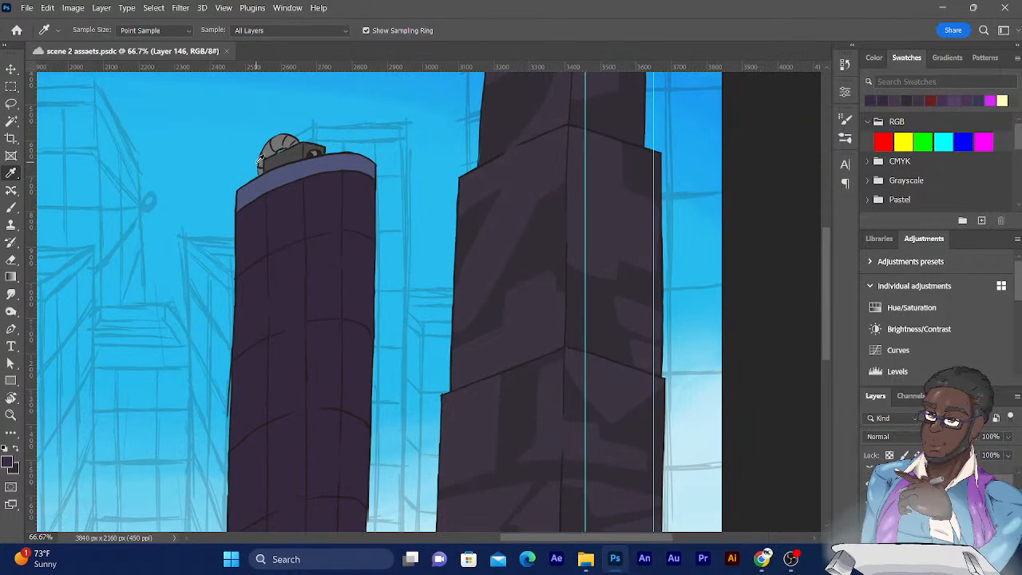
pyautogui.click(11, 207)
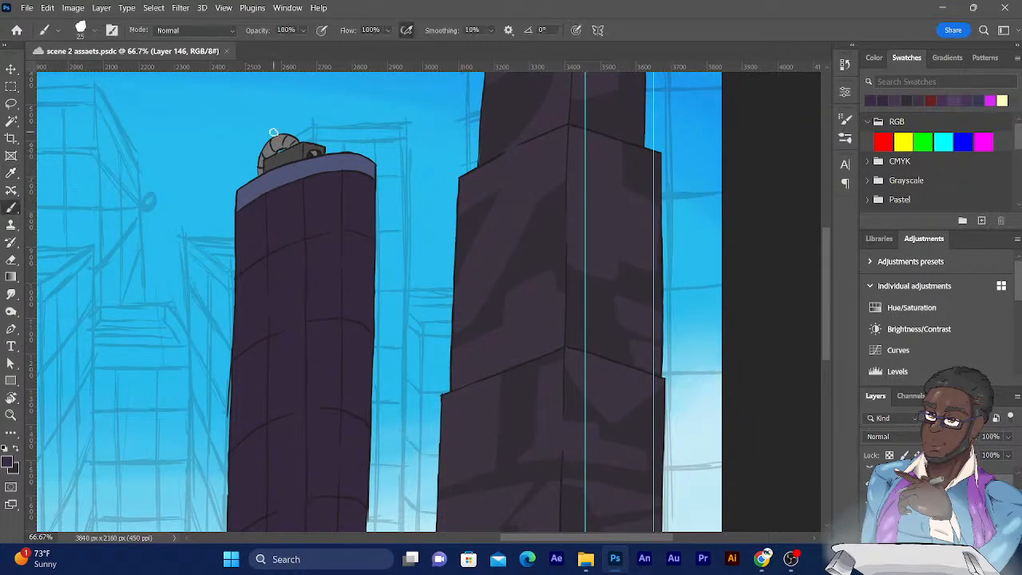
pyautogui.press('[')
pyautogui.moveTo(253, 226); pyautogui.dragTo(250, 233)
pyautogui.hotkey('ctrl', 's')
# Step: Set the round tower highlight layer to Screen blending and paint a triangular highlight in the second panel of the second row
pyautogui.click(885, 437)
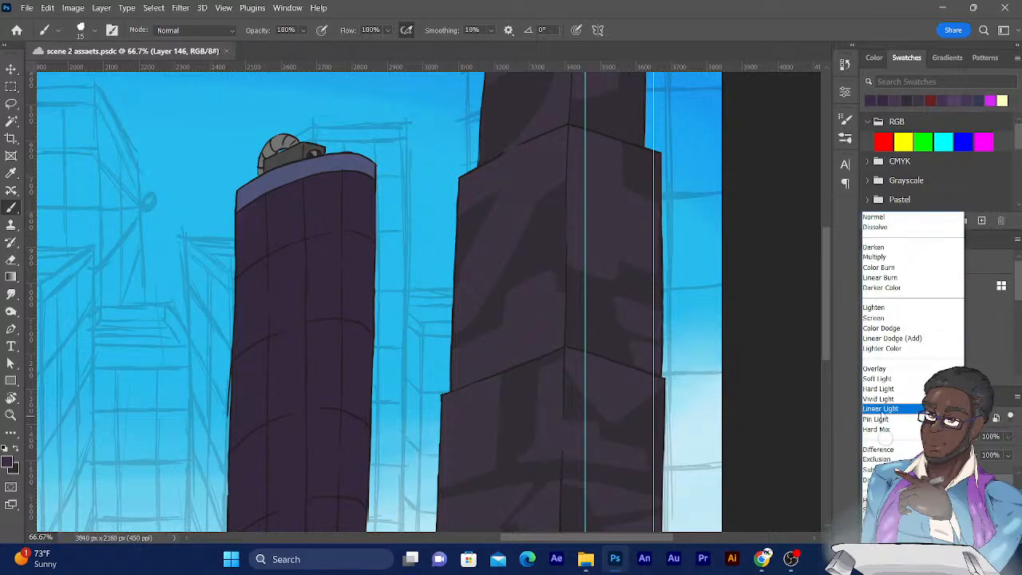
pyautogui.click(873, 318)
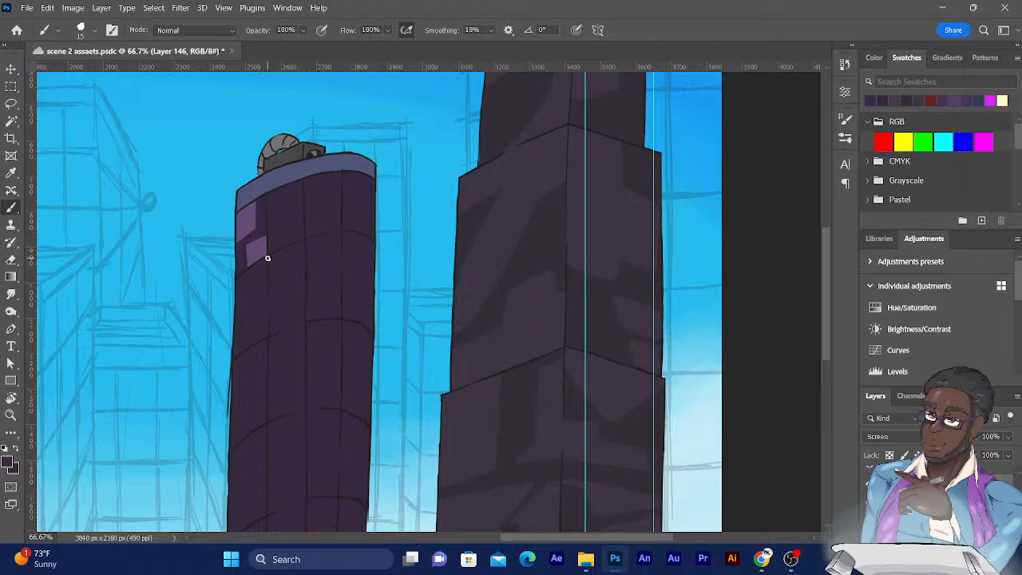
pyautogui.moveTo(268, 258); pyautogui.dragTo(294, 278)
pyautogui.moveTo(304, 242)
pyautogui.mouseDown()
pyautogui.moveTo(269, 260)
pyautogui.moveTo(290, 263)
pyautogui.moveTo(278, 260)
pyautogui.moveTo(292, 250)
pyautogui.mouseUp()
pyautogui.moveTo(297, 278); pyautogui.dragTo(298, 244)
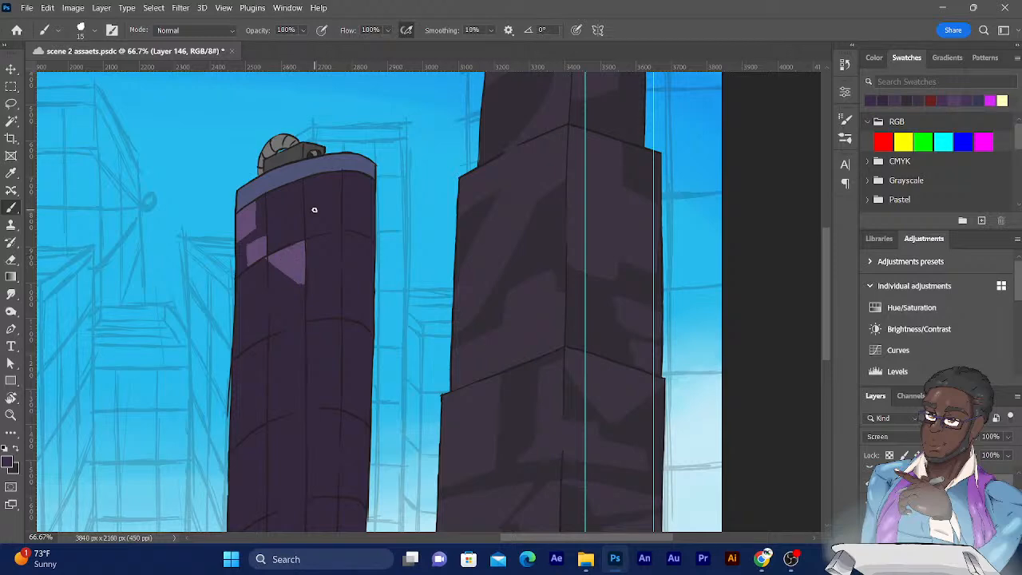
# Step: Paint a rounded highlight lower in the second row's second panel and angular highlights across the top row's third and fourth panels
pyautogui.hotkey('ctrl', '+')
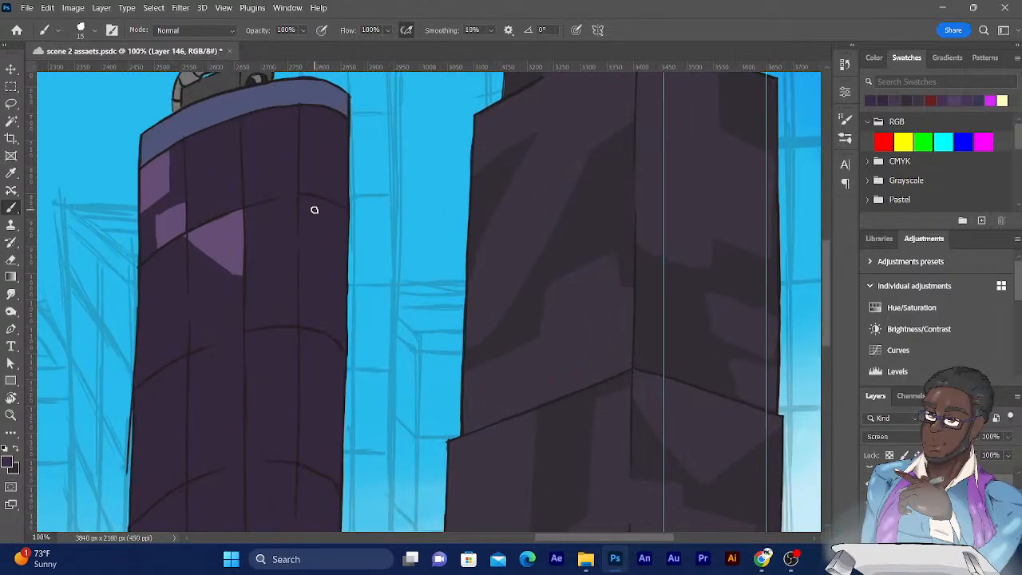
pyautogui.moveTo(189, 278)
pyautogui.mouseDown()
pyautogui.moveTo(206, 281)
pyautogui.moveTo(210, 310)
pyautogui.moveTo(210, 336)
pyautogui.moveTo(194, 347)
pyautogui.moveTo(191, 286)
pyautogui.moveTo(205, 303)
pyautogui.moveTo(199, 315)
pyautogui.moveTo(191, 280)
pyautogui.moveTo(197, 340)
pyautogui.moveTo(203, 328)
pyautogui.mouseUp()
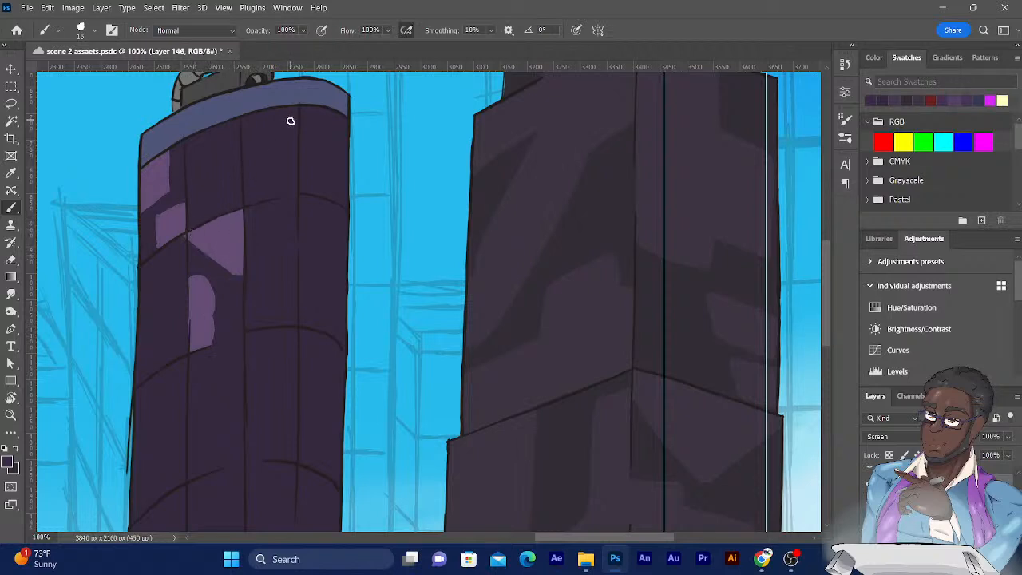
pyautogui.moveTo(245, 165)
pyautogui.mouseDown()
pyautogui.moveTo(275, 195)
pyautogui.moveTo(247, 201)
pyautogui.moveTo(245, 168)
pyautogui.moveTo(263, 191)
pyautogui.moveTo(253, 183)
pyautogui.mouseUp()
pyautogui.moveTo(243, 139)
pyautogui.mouseDown()
pyautogui.moveTo(265, 164)
pyautogui.moveTo(275, 154)
pyautogui.moveTo(251, 135)
pyautogui.moveTo(265, 130)
pyautogui.moveTo(249, 135)
pyautogui.moveTo(261, 138)
pyautogui.moveTo(266, 157)
pyautogui.moveTo(245, 144)
pyautogui.mouseUp()
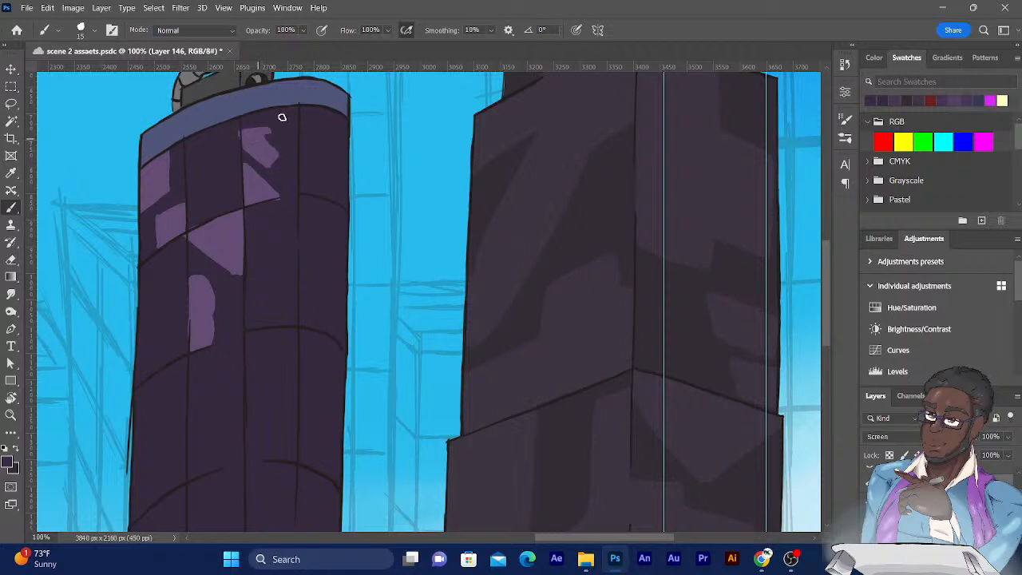
pyautogui.moveTo(280, 107)
pyautogui.mouseDown()
pyautogui.moveTo(294, 138)
pyautogui.moveTo(296, 104)
pyautogui.moveTo(285, 106)
pyautogui.moveTo(290, 128)
pyautogui.moveTo(297, 102)
pyautogui.mouseUp()
pyautogui.moveTo(333, 108)
pyautogui.mouseDown()
pyautogui.moveTo(338, 142)
pyautogui.moveTo(320, 166)
pyautogui.moveTo(302, 122)
pyautogui.moveTo(313, 139)
pyautogui.moveTo(313, 120)
pyautogui.moveTo(326, 140)
pyautogui.moveTo(329, 119)
pyautogui.moveTo(313, 115)
pyautogui.moveTo(330, 116)
pyautogui.moveTo(321, 122)
pyautogui.mouseUp()
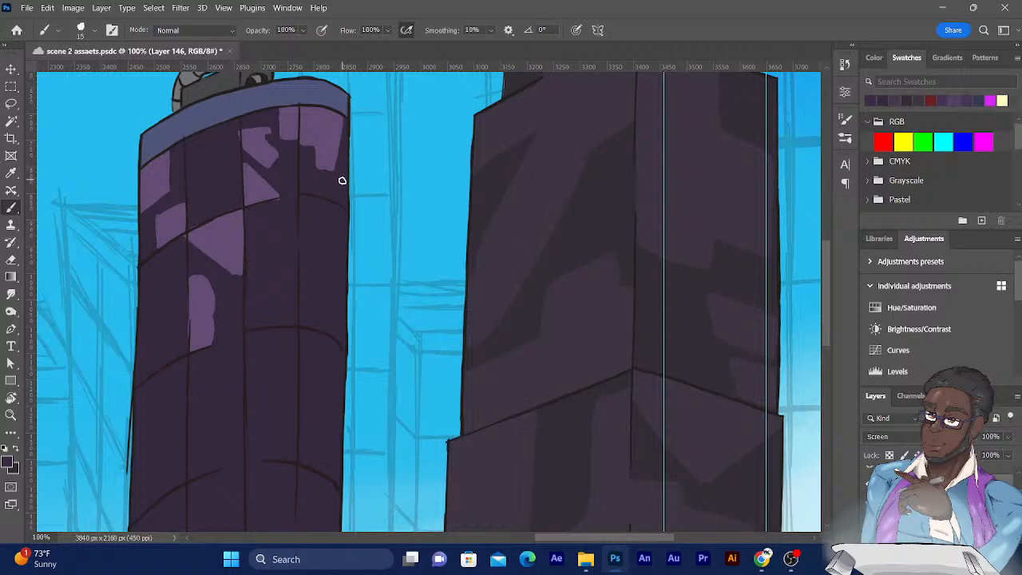
# Step: Paint a small block at the base of the top row's fourth panel and curved highlights in the panel beneath it
pyautogui.moveTo(343, 184)
pyautogui.mouseDown()
pyautogui.moveTo(322, 175)
pyautogui.moveTo(319, 185)
pyautogui.moveTo(347, 211)
pyautogui.moveTo(327, 183)
pyautogui.moveTo(348, 183)
pyautogui.mouseUp()
pyautogui.moveTo(301, 196)
pyautogui.mouseDown()
pyautogui.moveTo(319, 213)
pyautogui.moveTo(340, 274)
pyautogui.moveTo(340, 253)
pyautogui.moveTo(345, 286)
pyautogui.moveTo(344, 251)
pyautogui.moveTo(324, 205)
pyautogui.moveTo(327, 217)
pyautogui.moveTo(311, 200)
pyautogui.moveTo(342, 208)
pyautogui.moveTo(348, 301)
pyautogui.mouseUp()
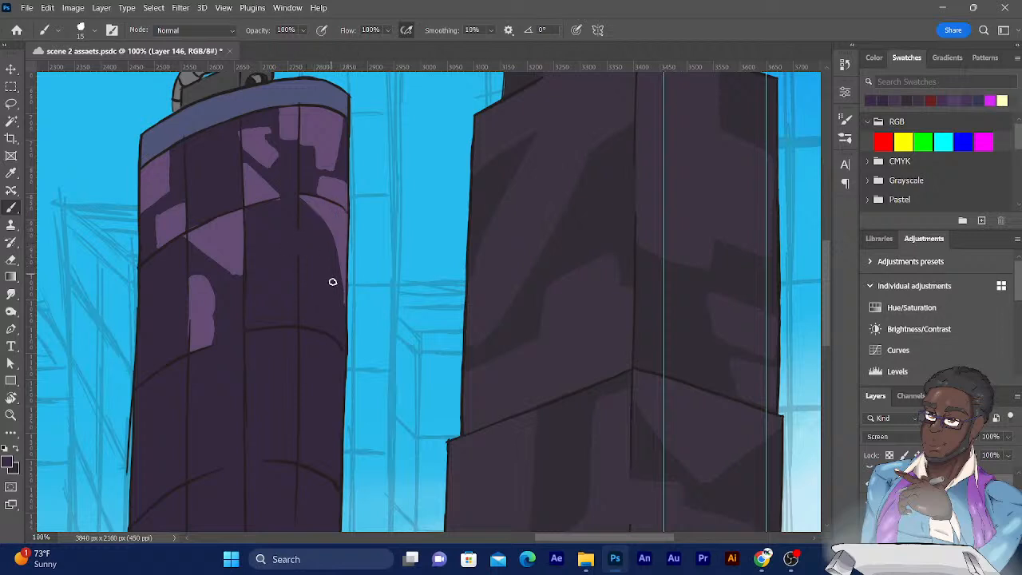
pyautogui.moveTo(298, 232)
pyautogui.mouseDown()
pyautogui.moveTo(328, 258)
pyautogui.moveTo(318, 254)
pyautogui.moveTo(315, 293)
pyautogui.moveTo(328, 329)
pyautogui.moveTo(302, 323)
pyautogui.moveTo(304, 254)
pyautogui.moveTo(299, 304)
pyautogui.mouseUp()
pyautogui.moveTo(302, 258)
pyautogui.mouseDown()
pyautogui.moveTo(302, 240)
pyautogui.moveTo(316, 264)
pyautogui.moveTo(299, 237)
pyautogui.moveTo(322, 322)
pyautogui.moveTo(306, 303)
pyautogui.moveTo(323, 315)
pyautogui.mouseUp()
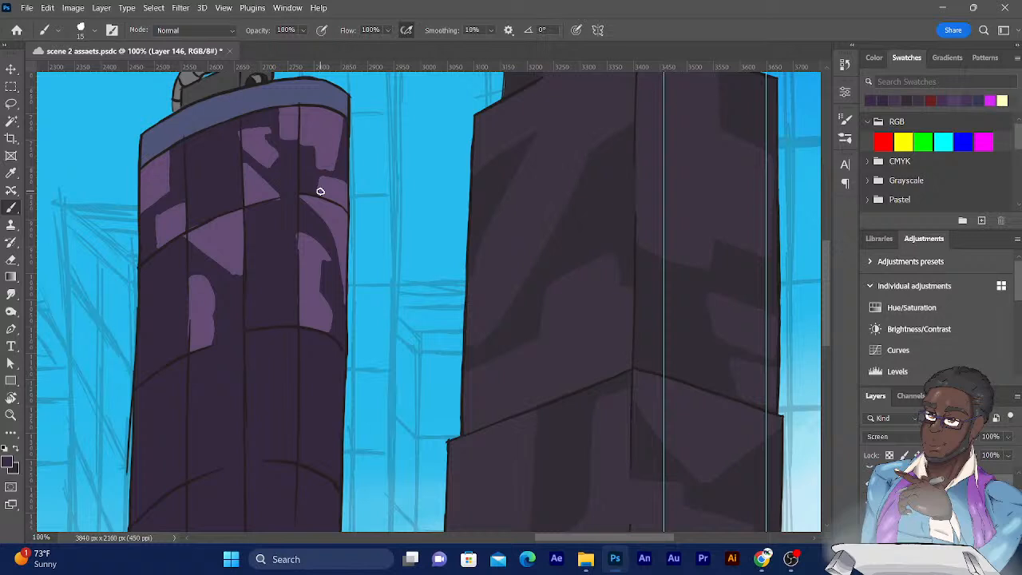
# Step: Set brush smoothing to 50%, paint a narrow vertical highlight in the third row's second panel and trim its lower end with the Eraser
pyautogui.hotkey('alt', '5')
pyautogui.click(10, 262)
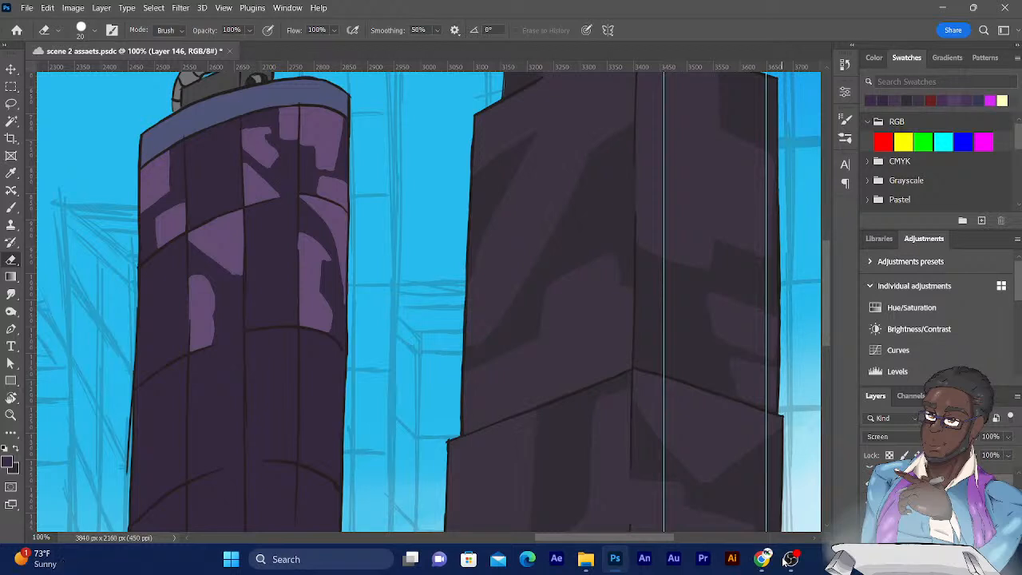
pyautogui.moveTo(274, 230); pyautogui.dragTo(301, 153)
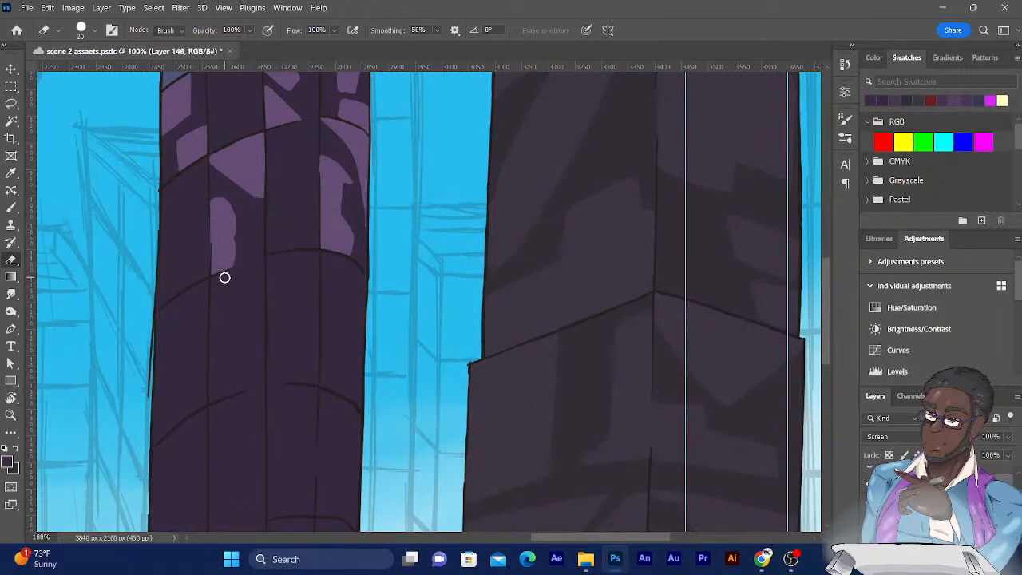
pyautogui.click(11, 207)
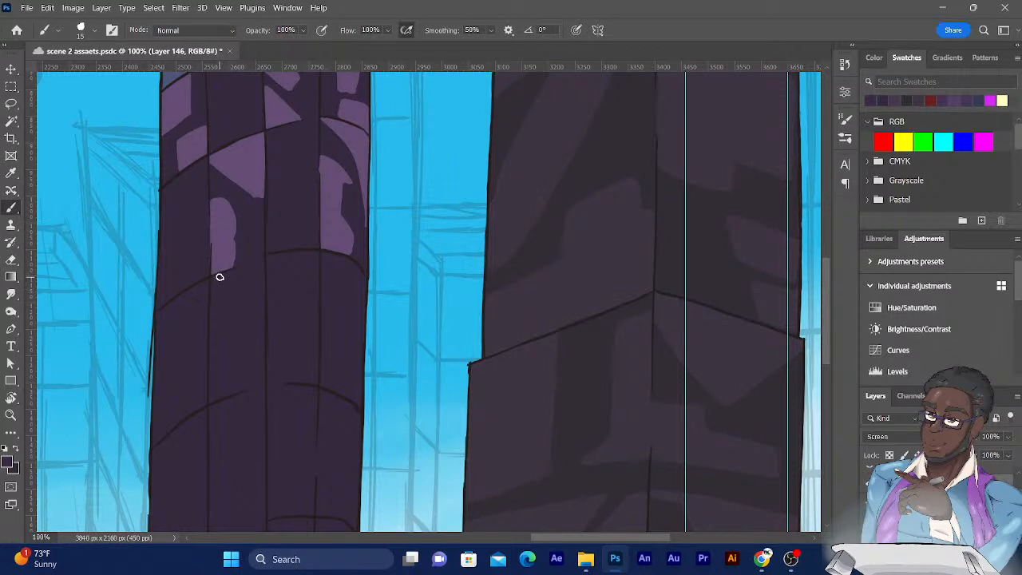
pyautogui.moveTo(219, 272)
pyautogui.mouseDown()
pyautogui.moveTo(212, 347)
pyautogui.moveTo(214, 269)
pyautogui.moveTo(212, 349)
pyautogui.moveTo(216, 267)
pyautogui.moveTo(219, 345)
pyautogui.mouseUp()
pyautogui.click(12, 260)
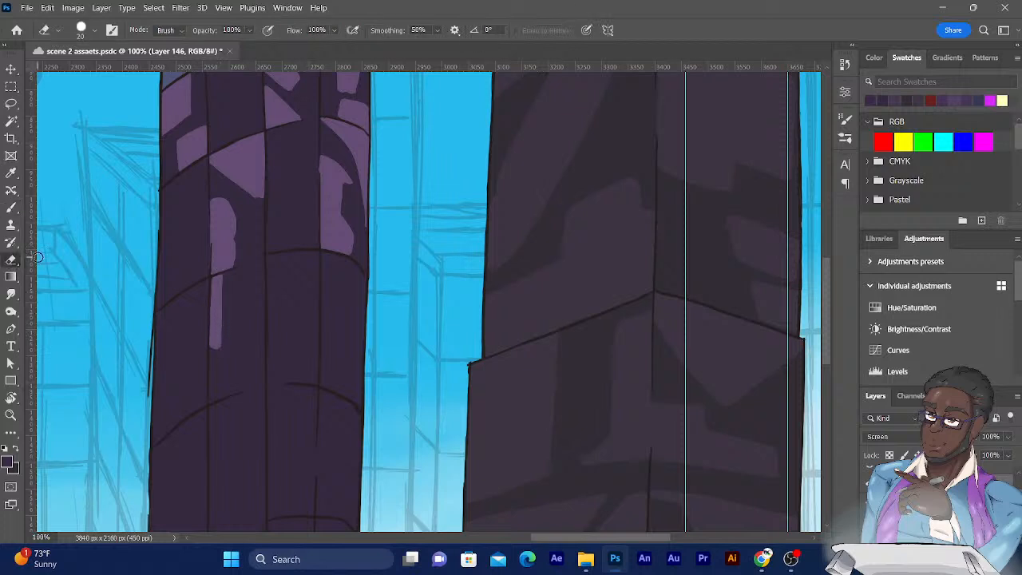
pyautogui.moveTo(226, 346)
pyautogui.mouseDown()
pyautogui.moveTo(200, 354)
pyautogui.moveTo(228, 298)
pyautogui.moveTo(210, 351)
pyautogui.mouseUp()
# Step: Paint an L-shaped highlight beside the narrow vertical strip in the third row's second panel
pyautogui.click(11, 205)
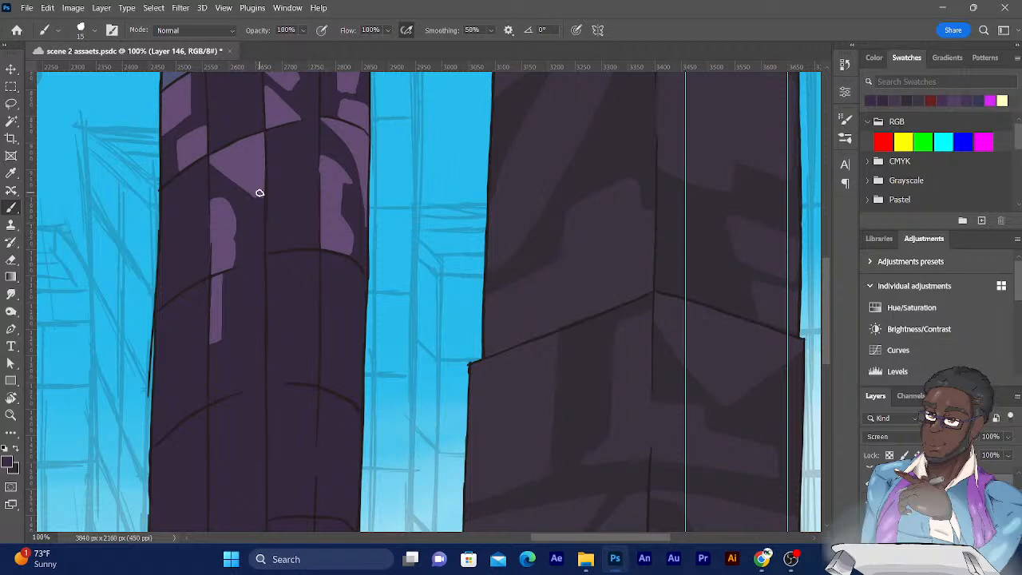
pyautogui.moveTo(232, 272); pyautogui.dragTo(245, 268)
pyautogui.moveTo(231, 270)
pyautogui.mouseDown()
pyautogui.moveTo(237, 349)
pyautogui.moveTo(218, 365)
pyautogui.mouseUp()
pyautogui.moveTo(234, 349)
pyautogui.mouseDown()
pyautogui.moveTo(216, 362)
pyautogui.moveTo(247, 360)
pyautogui.mouseUp()
pyautogui.moveTo(247, 266)
pyautogui.mouseDown()
pyautogui.moveTo(248, 362)
pyautogui.moveTo(227, 365)
pyautogui.moveTo(237, 359)
pyautogui.moveTo(238, 280)
pyautogui.mouseUp()
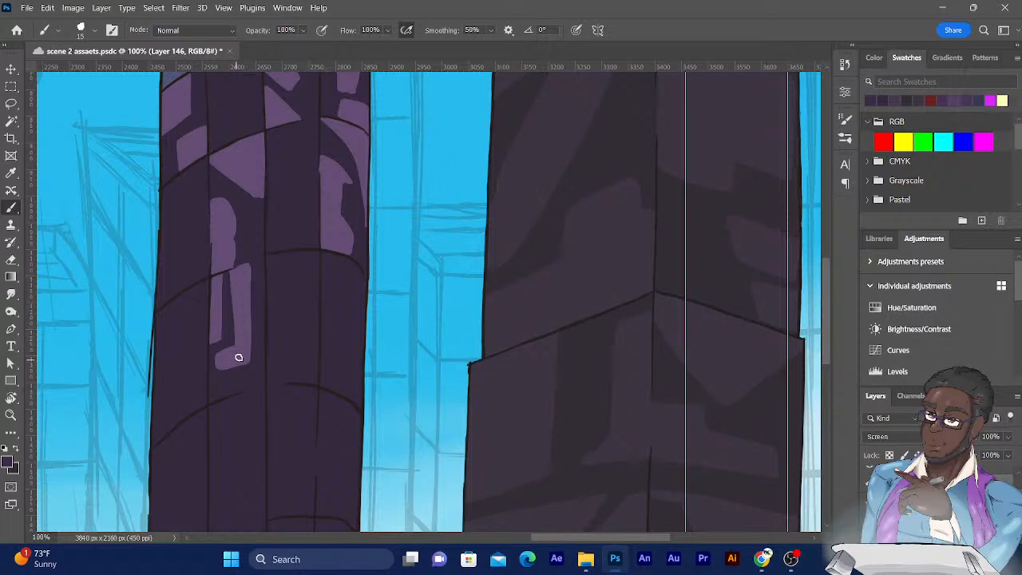
# Step: Set brush smoothing to 0%, sharpen the L-shaped highlight's lower end and add a short bar beneath it
pyautogui.click(491, 31)
pyautogui.moveTo(498, 48); pyautogui.dragTo(494, 48)
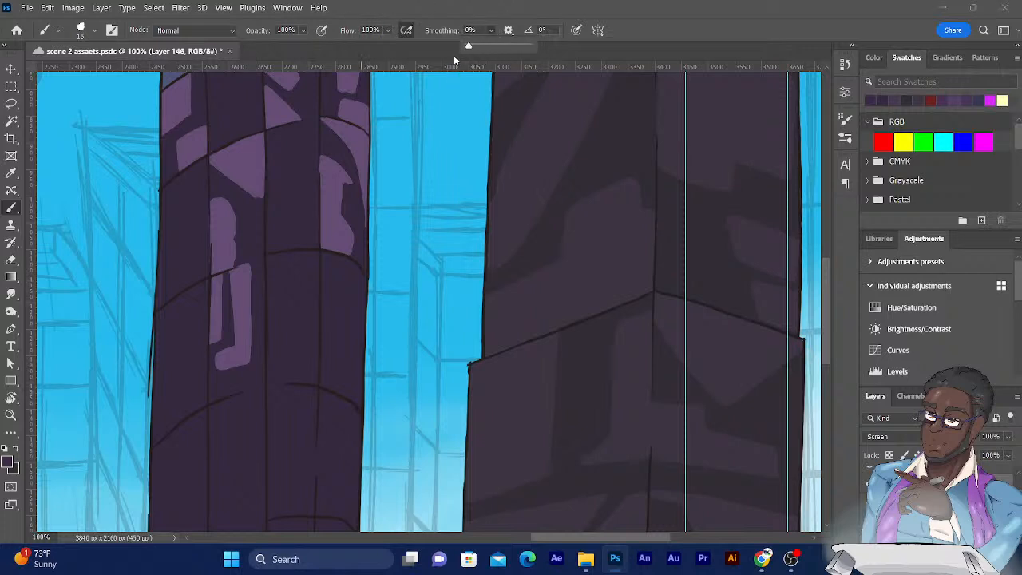
pyautogui.click(240, 280)
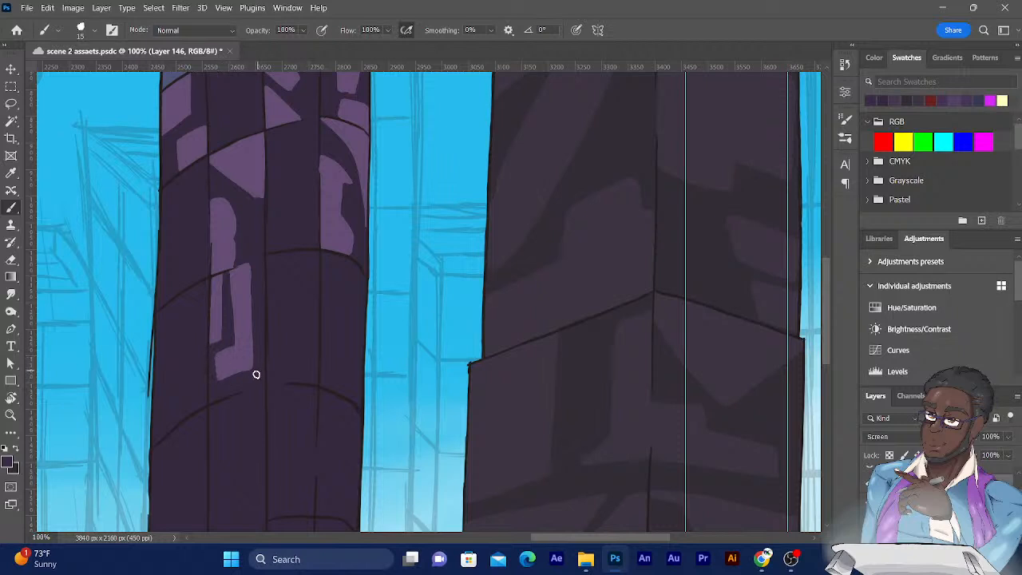
pyautogui.moveTo(257, 376)
pyautogui.mouseDown()
pyautogui.moveTo(239, 388)
pyautogui.moveTo(262, 379)
pyautogui.moveTo(245, 383)
pyautogui.moveTo(256, 369)
pyautogui.mouseUp()
# Step: Paint angular highlights throughout the third row's first panel, filling the outlined lower shape, and save the document
pyautogui.moveTo(232, 269); pyautogui.dragTo(290, 220)
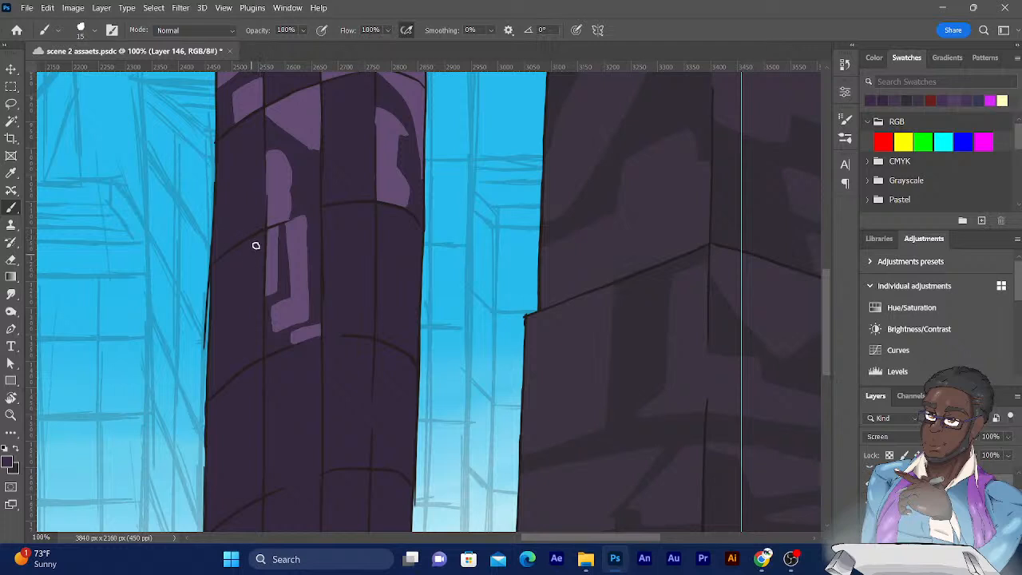
pyautogui.moveTo(263, 228)
pyautogui.mouseDown()
pyautogui.moveTo(228, 289)
pyautogui.moveTo(211, 276)
pyautogui.moveTo(225, 262)
pyautogui.moveTo(226, 279)
pyautogui.moveTo(238, 258)
pyautogui.moveTo(223, 264)
pyautogui.moveTo(257, 241)
pyautogui.moveTo(217, 277)
pyautogui.mouseUp()
pyautogui.hotkey('ctrl', 'z')
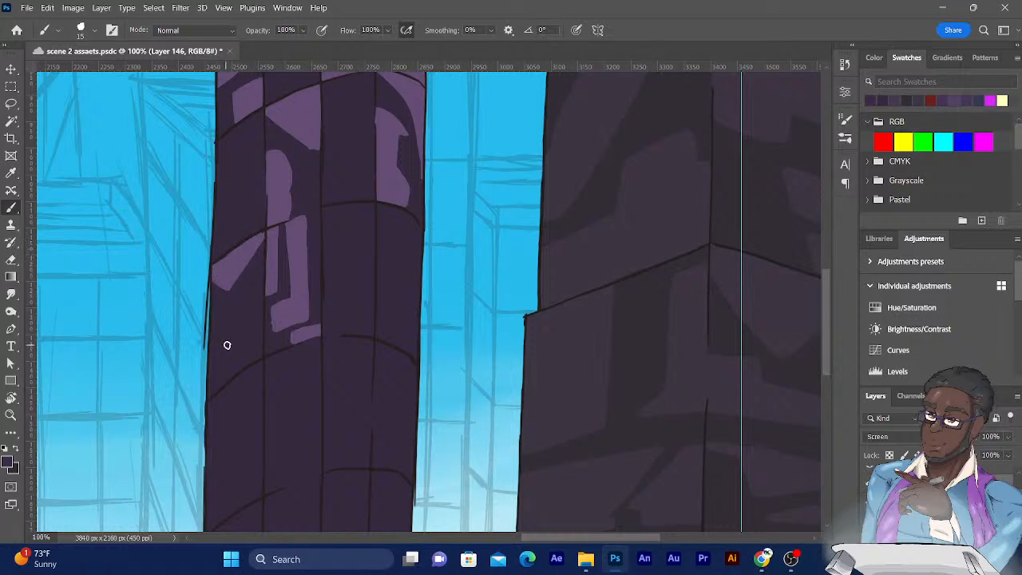
pyautogui.hotkey('ctrl', 's')
pyautogui.moveTo(233, 327); pyautogui.dragTo(213, 349)
pyautogui.moveTo(255, 340); pyautogui.dragTo(203, 394)
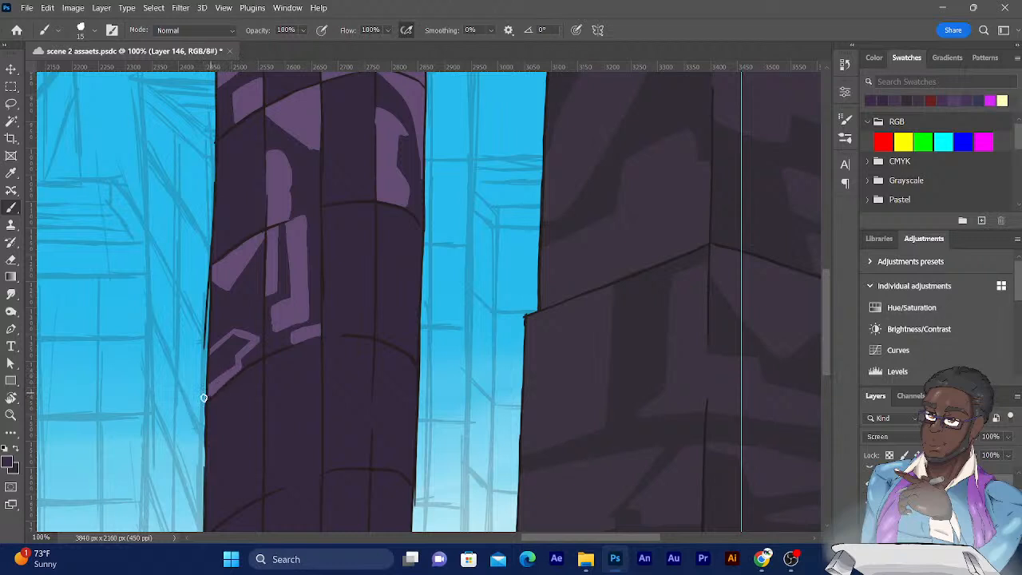
pyautogui.moveTo(219, 372)
pyautogui.mouseDown()
pyautogui.moveTo(223, 343)
pyautogui.moveTo(235, 343)
pyautogui.moveTo(226, 368)
pyautogui.moveTo(231, 359)
pyautogui.mouseUp()
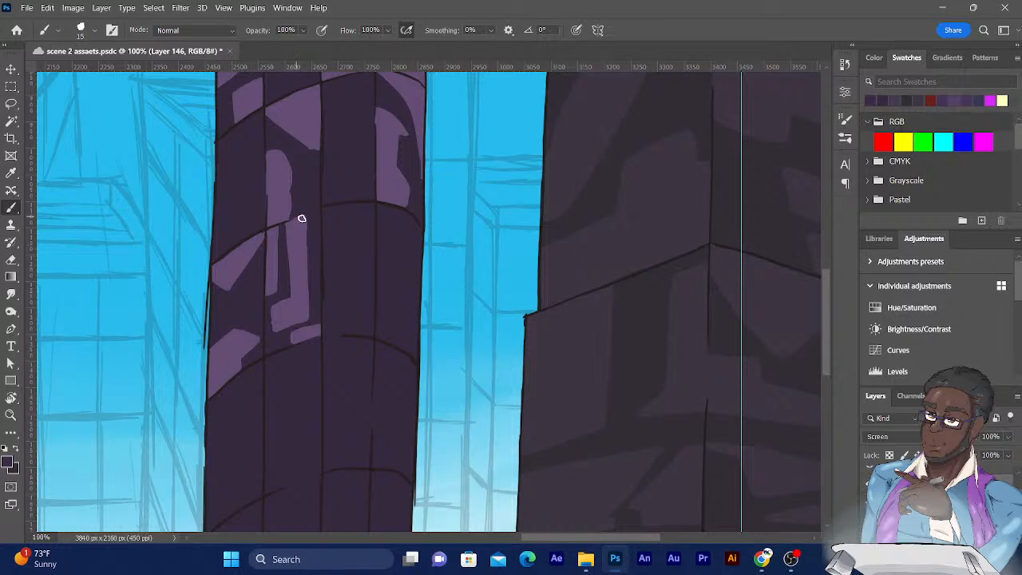
pyautogui.moveTo(266, 272)
pyautogui.mouseDown()
pyautogui.moveTo(248, 290)
pyautogui.moveTo(259, 307)
pyautogui.mouseUp()
# Step: Paint jagged highlights along the outer edge and lower corner of the third row's fourth panel
pyautogui.moveTo(397, 205)
pyautogui.mouseDown()
pyautogui.moveTo(400, 272)
pyautogui.moveTo(388, 276)
pyautogui.moveTo(409, 297)
pyautogui.mouseUp()
pyautogui.moveTo(419, 303)
pyautogui.mouseDown()
pyautogui.moveTo(390, 281)
pyautogui.moveTo(400, 291)
pyautogui.moveTo(407, 282)
pyautogui.moveTo(408, 269)
pyautogui.moveTo(396, 286)
pyautogui.moveTo(406, 252)
pyautogui.moveTo(421, 266)
pyautogui.moveTo(411, 285)
pyautogui.moveTo(420, 315)
pyautogui.moveTo(394, 277)
pyautogui.mouseUp()
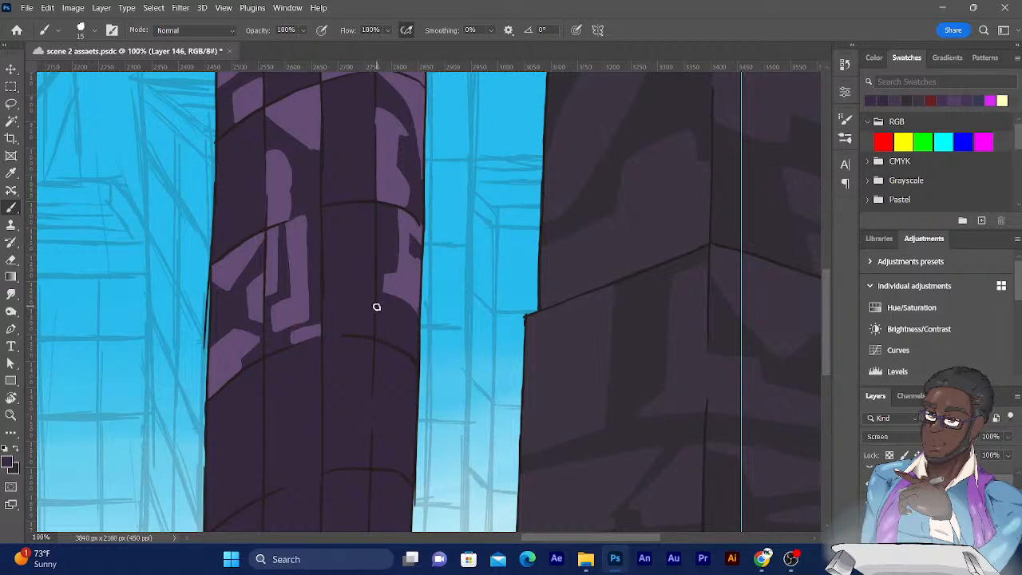
pyautogui.moveTo(382, 309)
pyautogui.mouseDown()
pyautogui.moveTo(406, 325)
pyautogui.moveTo(389, 331)
pyautogui.moveTo(401, 345)
pyautogui.moveTo(379, 310)
pyautogui.moveTo(379, 335)
pyautogui.moveTo(409, 352)
pyautogui.moveTo(382, 320)
pyautogui.mouseUp()
# Step: Paint a diagonal highlight, an angular block and a ragged patch down the fourth row's second panel
pyautogui.moveTo(228, 178)
pyautogui.mouseDown()
pyautogui.moveTo(201, 270)
pyautogui.moveTo(204, 260)
pyautogui.mouseUp()
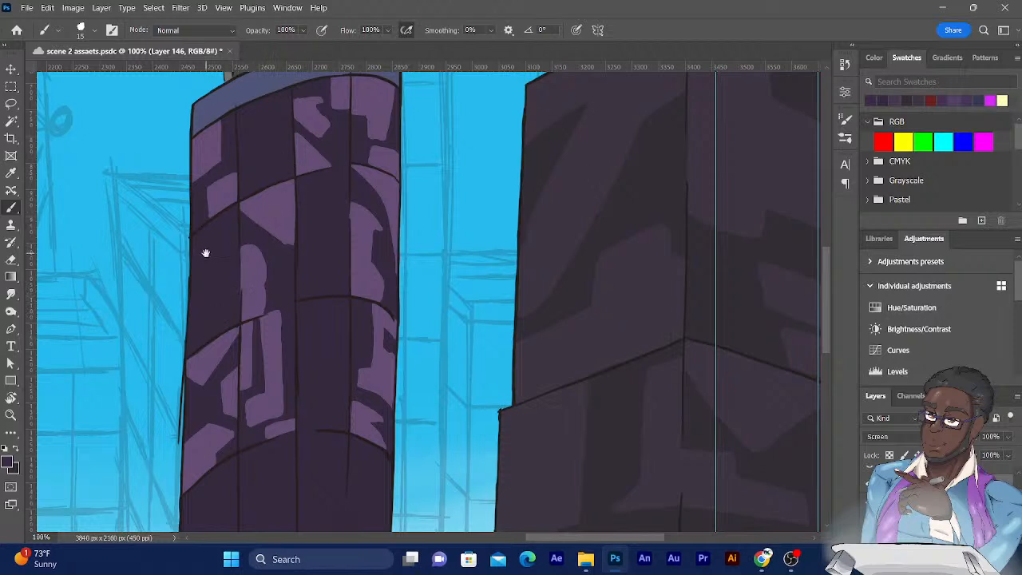
pyautogui.moveTo(210, 247); pyautogui.dragTo(280, 50)
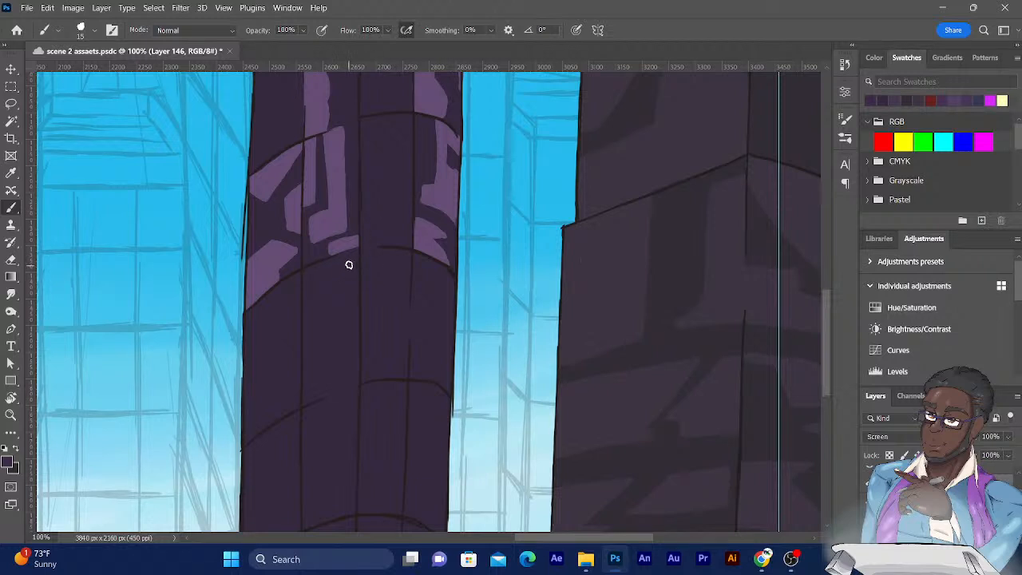
pyautogui.moveTo(358, 244)
pyautogui.mouseDown()
pyautogui.moveTo(305, 307)
pyautogui.moveTo(305, 273)
pyautogui.moveTo(354, 250)
pyautogui.moveTo(307, 298)
pyautogui.moveTo(317, 275)
pyautogui.mouseUp()
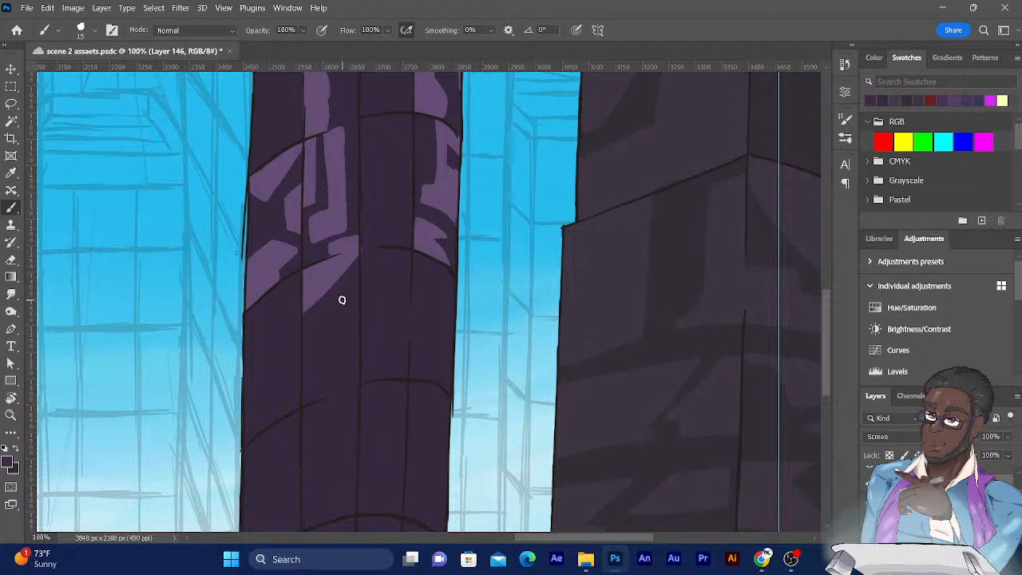
pyautogui.moveTo(358, 276)
pyautogui.mouseDown()
pyautogui.moveTo(333, 306)
pyautogui.moveTo(335, 336)
pyautogui.moveTo(307, 347)
pyautogui.moveTo(306, 366)
pyautogui.moveTo(357, 347)
pyautogui.moveTo(356, 283)
pyautogui.moveTo(339, 317)
pyautogui.moveTo(341, 346)
pyautogui.moveTo(350, 307)
pyautogui.moveTo(349, 343)
pyautogui.moveTo(337, 348)
pyautogui.moveTo(352, 302)
pyautogui.moveTo(343, 335)
pyautogui.moveTo(314, 360)
pyautogui.mouseUp()
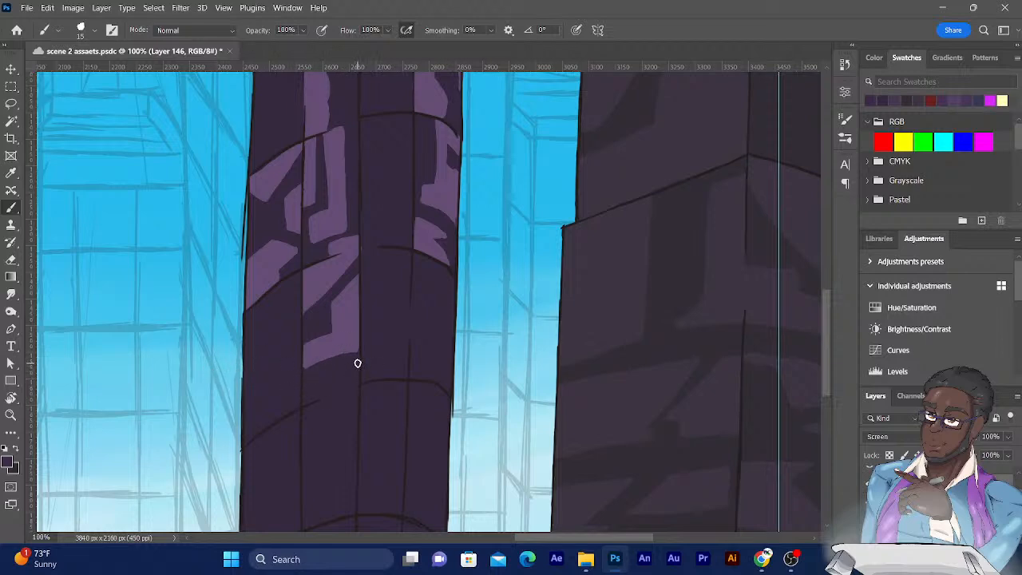
pyautogui.moveTo(356, 360)
pyautogui.mouseDown()
pyautogui.moveTo(327, 370)
pyautogui.moveTo(341, 374)
pyautogui.moveTo(314, 394)
pyautogui.moveTo(354, 383)
pyautogui.moveTo(331, 384)
pyautogui.moveTo(353, 372)
pyautogui.mouseUp()
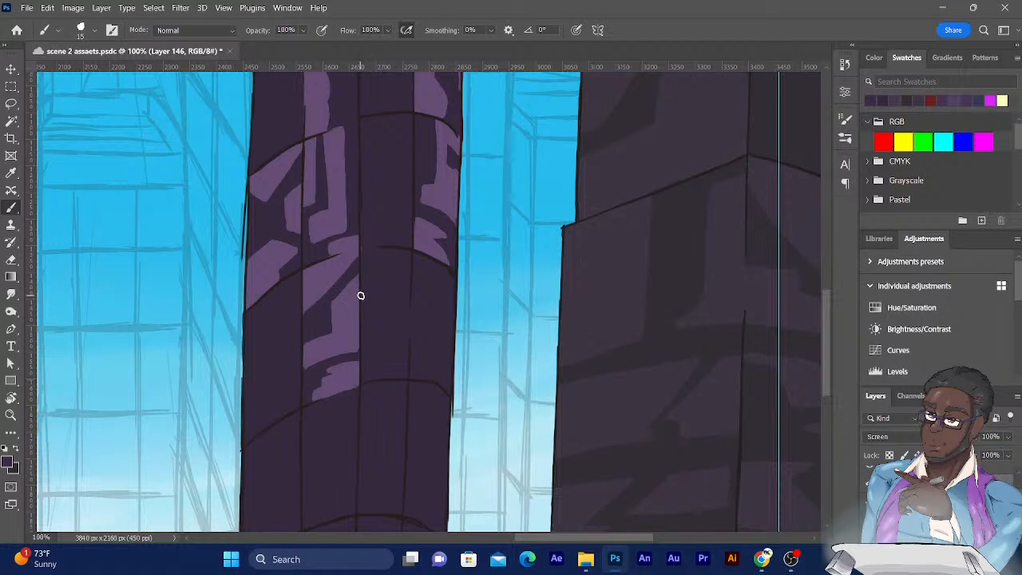
# Step: Paint a curved highlight at the top of the fourth row's third panel, with an angular patch and small block beneath it
pyautogui.moveTo(359, 297)
pyautogui.mouseDown()
pyautogui.moveTo(375, 269)
pyautogui.moveTo(406, 254)
pyautogui.mouseUp()
pyautogui.moveTo(358, 294)
pyautogui.mouseDown()
pyautogui.moveTo(362, 251)
pyautogui.moveTo(397, 250)
pyautogui.moveTo(376, 261)
pyautogui.moveTo(363, 251)
pyautogui.mouseUp()
pyautogui.moveTo(376, 160); pyautogui.dragTo(365, 104)
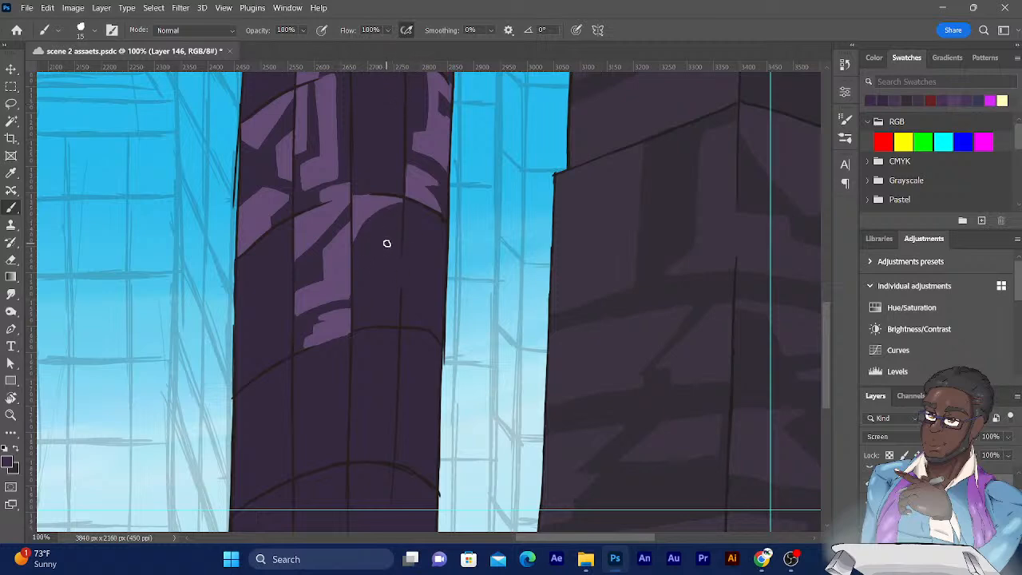
pyautogui.moveTo(399, 227)
pyautogui.mouseDown()
pyautogui.moveTo(358, 269)
pyautogui.moveTo(366, 291)
pyautogui.moveTo(397, 292)
pyautogui.moveTo(388, 274)
pyautogui.moveTo(399, 291)
pyautogui.moveTo(365, 278)
pyautogui.moveTo(381, 281)
pyautogui.mouseUp()
pyautogui.moveTo(380, 272)
pyautogui.mouseDown()
pyautogui.moveTo(399, 236)
pyautogui.moveTo(378, 267)
pyautogui.moveTo(394, 248)
pyautogui.mouseUp()
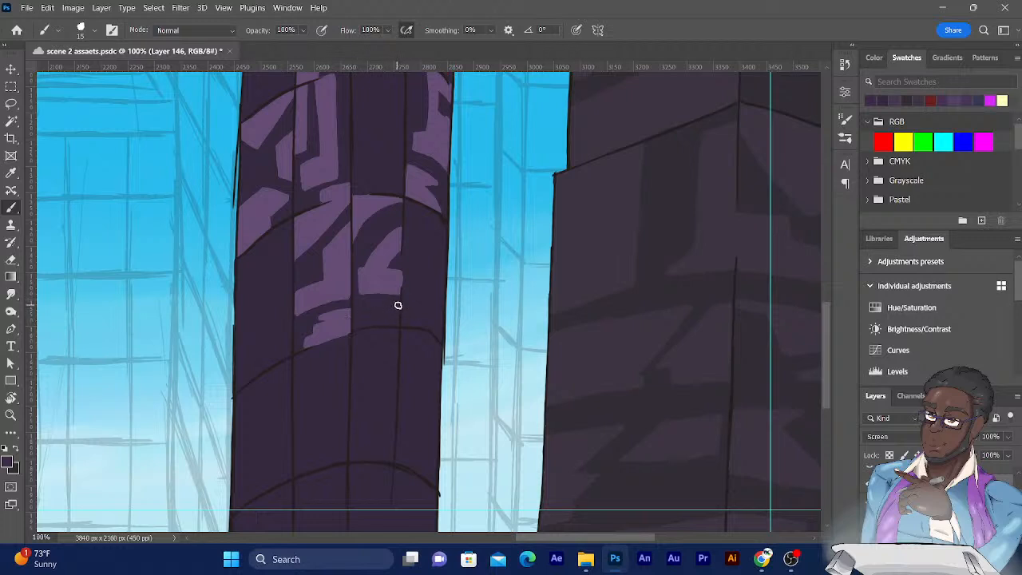
pyautogui.moveTo(383, 302)
pyautogui.mouseDown()
pyautogui.moveTo(382, 320)
pyautogui.moveTo(396, 323)
pyautogui.moveTo(388, 310)
pyautogui.mouseUp()
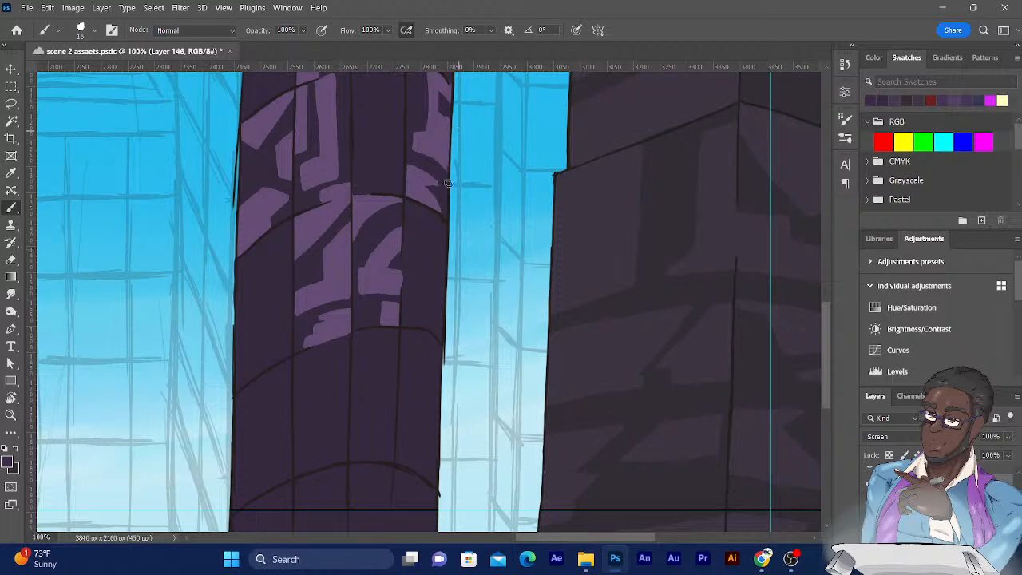
# Step: Paint an outer-edge strip, a lower block and a small inner bar in the fourth row's fourth panel
pyautogui.moveTo(422, 208)
pyautogui.mouseDown()
pyautogui.moveTo(430, 264)
pyautogui.moveTo(442, 270)
pyautogui.moveTo(446, 226)
pyautogui.moveTo(434, 213)
pyautogui.moveTo(434, 265)
pyautogui.moveTo(442, 234)
pyautogui.mouseUp()
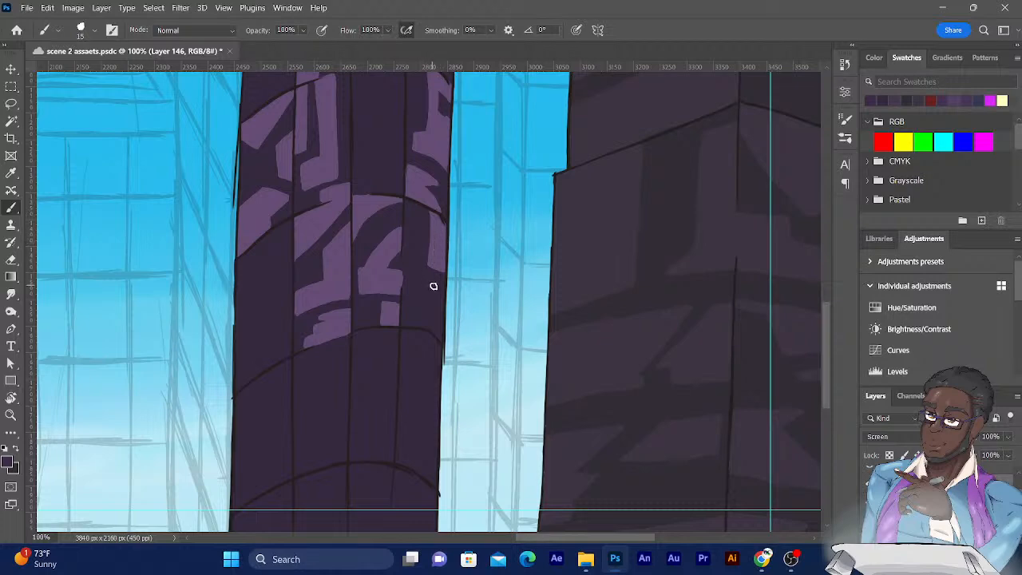
pyautogui.moveTo(440, 292)
pyautogui.mouseDown()
pyautogui.moveTo(424, 285)
pyautogui.moveTo(438, 338)
pyautogui.moveTo(439, 297)
pyautogui.moveTo(415, 319)
pyautogui.moveTo(434, 317)
pyautogui.moveTo(426, 304)
pyautogui.moveTo(420, 311)
pyautogui.mouseUp()
pyautogui.moveTo(410, 224)
pyautogui.mouseDown()
pyautogui.moveTo(409, 249)
pyautogui.moveTo(422, 230)
pyautogui.moveTo(417, 240)
pyautogui.mouseUp()
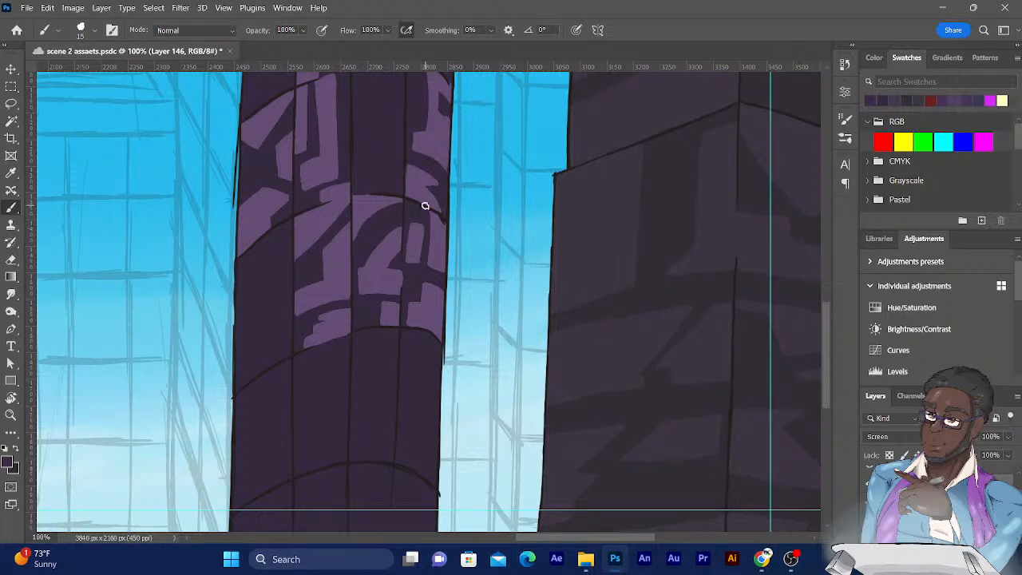
# Step: Paint a pointed highlight and a tapering vertical patch in the fourth row's first panel
pyautogui.moveTo(333, 174)
pyautogui.mouseDown()
pyautogui.moveTo(484, 320)
pyautogui.moveTo(466, 162)
pyautogui.mouseUp()
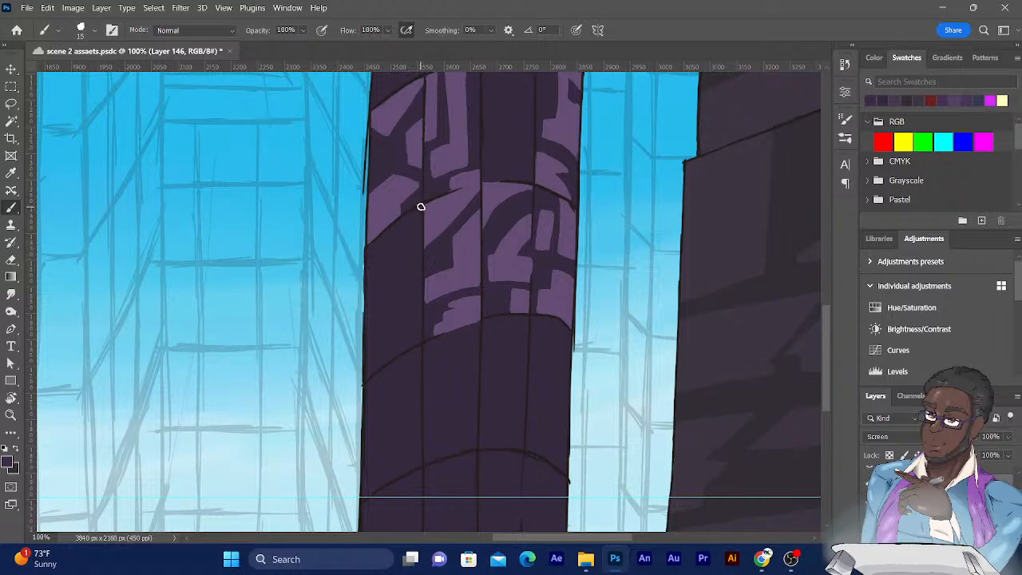
pyautogui.moveTo(421, 201)
pyautogui.mouseDown()
pyautogui.moveTo(393, 270)
pyautogui.moveTo(366, 250)
pyautogui.moveTo(381, 212)
pyautogui.moveTo(391, 262)
pyautogui.moveTo(370, 250)
pyautogui.moveTo(417, 210)
pyautogui.moveTo(387, 247)
pyautogui.moveTo(389, 256)
pyautogui.moveTo(403, 228)
pyautogui.moveTo(414, 270)
pyautogui.mouseUp()
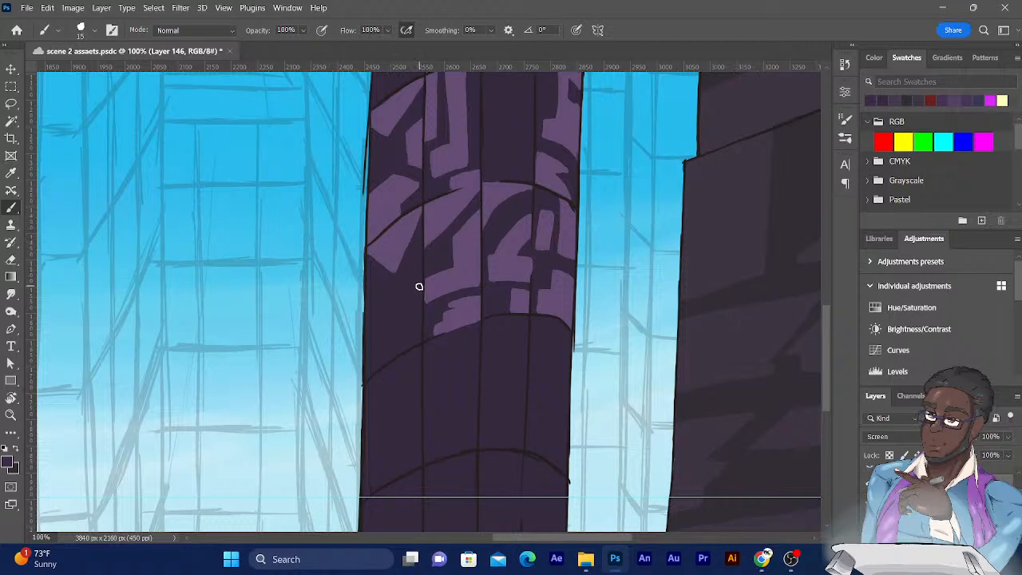
pyautogui.moveTo(402, 277)
pyautogui.mouseDown()
pyautogui.moveTo(401, 344)
pyautogui.moveTo(420, 337)
pyautogui.moveTo(402, 324)
pyautogui.moveTo(409, 330)
pyautogui.moveTo(415, 311)
pyautogui.moveTo(409, 285)
pyautogui.moveTo(404, 336)
pyautogui.mouseUp()
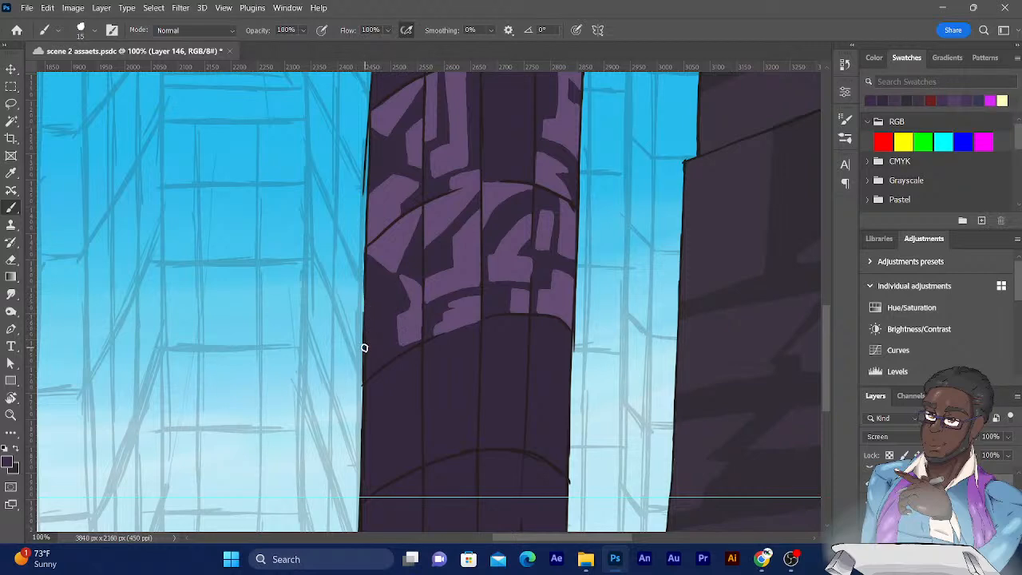
# Step: Paint a narrow strip along the lower outer edge of the fourth row's first panel on the round tower
pyautogui.moveTo(366, 347)
pyautogui.mouseDown()
pyautogui.moveTo(375, 338)
pyautogui.moveTo(378, 349)
pyautogui.moveTo(368, 373)
pyautogui.moveTo(372, 348)
pyautogui.mouseUp()
pyautogui.moveTo(385, 227)
pyautogui.mouseDown()
pyautogui.moveTo(367, 359)
pyautogui.moveTo(372, 440)
pyautogui.moveTo(392, 252)
pyautogui.mouseUp()
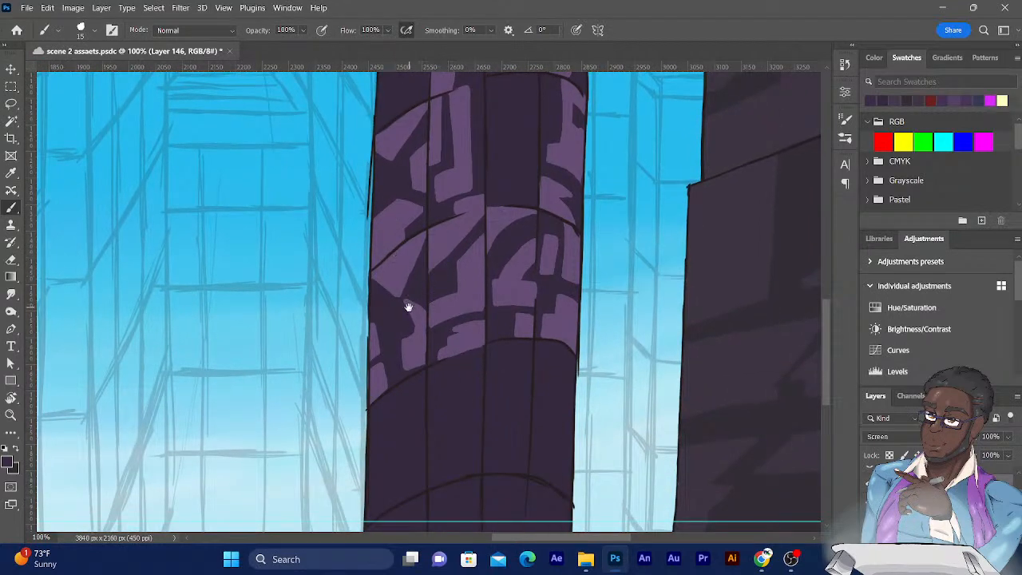
pyautogui.moveTo(408, 296); pyautogui.dragTo(434, 244)
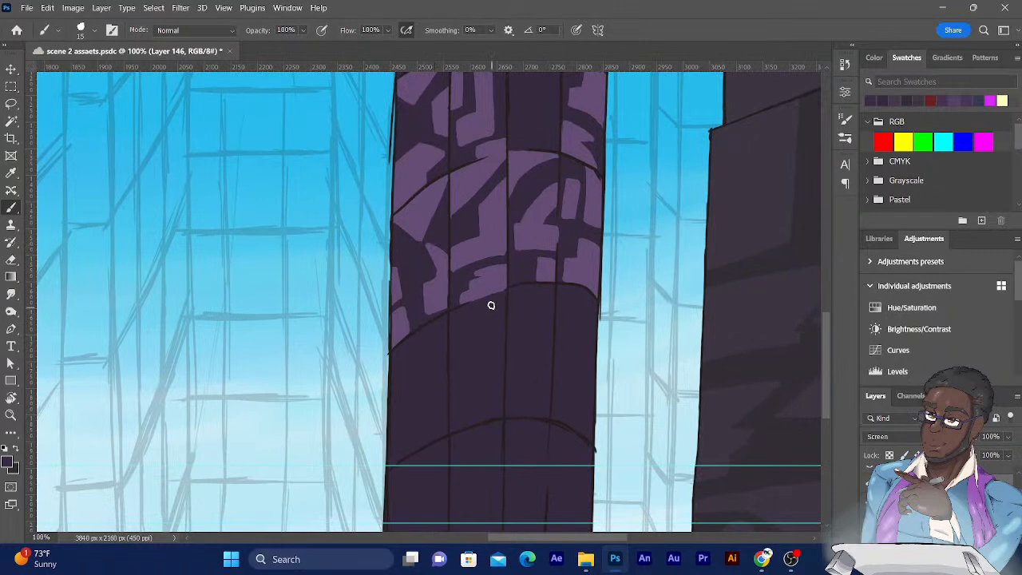
# Step: Paint a tapering curved highlight and a small triangular patch in the fifth row's second panel, and save the document
pyautogui.moveTo(518, 290)
pyautogui.mouseDown()
pyautogui.moveTo(546, 197)
pyautogui.moveTo(495, 306)
pyautogui.moveTo(485, 278)
pyautogui.moveTo(491, 303)
pyautogui.moveTo(493, 247)
pyautogui.moveTo(489, 268)
pyautogui.moveTo(496, 255)
pyautogui.moveTo(498, 274)
pyautogui.moveTo(486, 245)
pyautogui.moveTo(491, 271)
pyautogui.moveTo(511, 249)
pyautogui.moveTo(502, 237)
pyautogui.moveTo(532, 224)
pyautogui.moveTo(505, 233)
pyautogui.moveTo(493, 327)
pyautogui.mouseUp()
pyautogui.moveTo(564, 219)
pyautogui.mouseDown()
pyautogui.moveTo(513, 285)
pyautogui.moveTo(534, 293)
pyautogui.moveTo(525, 283)
pyautogui.moveTo(538, 278)
pyautogui.moveTo(539, 292)
pyautogui.moveTo(509, 285)
pyautogui.moveTo(541, 297)
pyautogui.moveTo(513, 284)
pyautogui.moveTo(538, 275)
pyautogui.mouseUp()
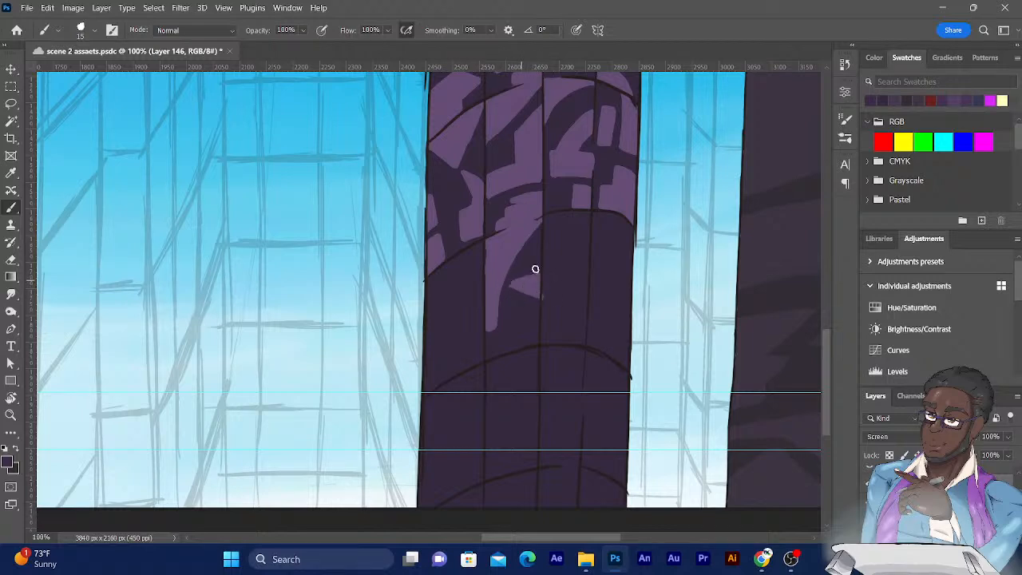
pyautogui.hotkey('ctrl', 's')
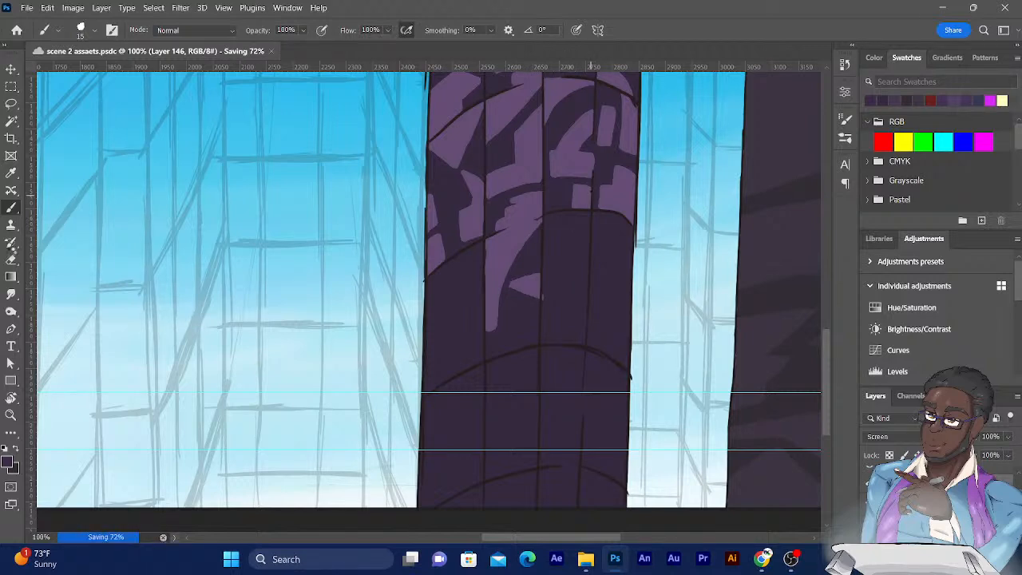
# Step: Erase the triangular patch's overflow past the panel line and paint a stepped block along the base of the fifth row's second panel
pyautogui.press('e')
pyautogui.moveTo(546, 295); pyautogui.dragTo(549, 311)
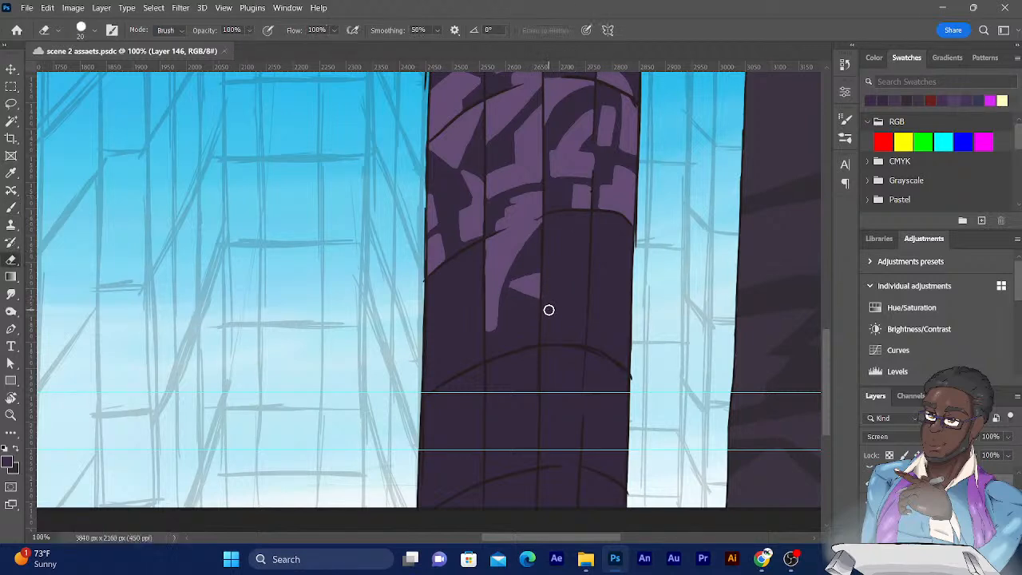
pyautogui.click(11, 207)
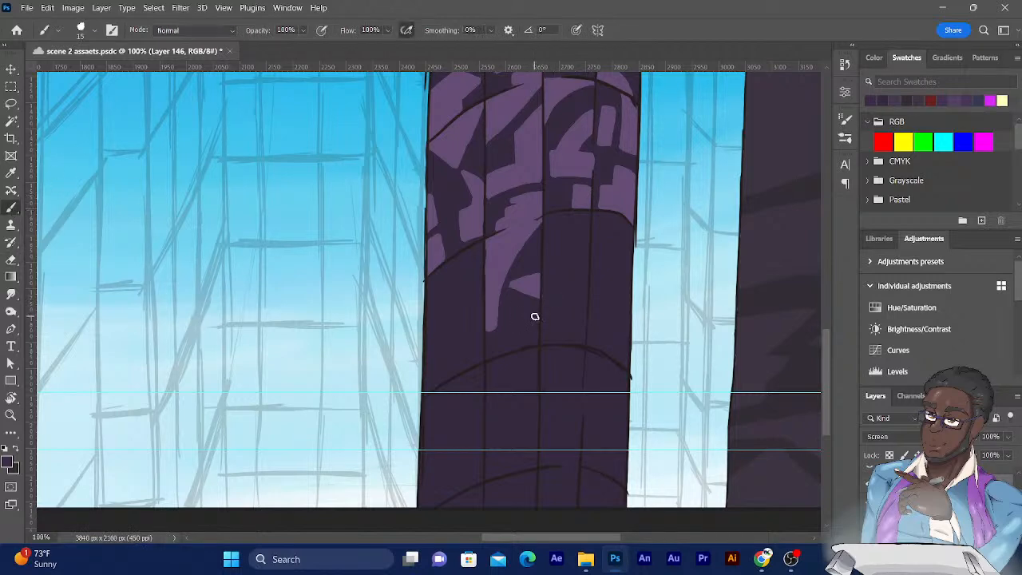
pyautogui.moveTo(538, 316)
pyautogui.mouseDown()
pyautogui.moveTo(511, 324)
pyautogui.moveTo(491, 353)
pyautogui.moveTo(534, 344)
pyautogui.moveTo(537, 322)
pyautogui.moveTo(516, 326)
pyautogui.moveTo(527, 319)
pyautogui.moveTo(497, 348)
pyautogui.moveTo(530, 335)
pyautogui.moveTo(515, 324)
pyautogui.moveTo(503, 336)
pyautogui.mouseUp()
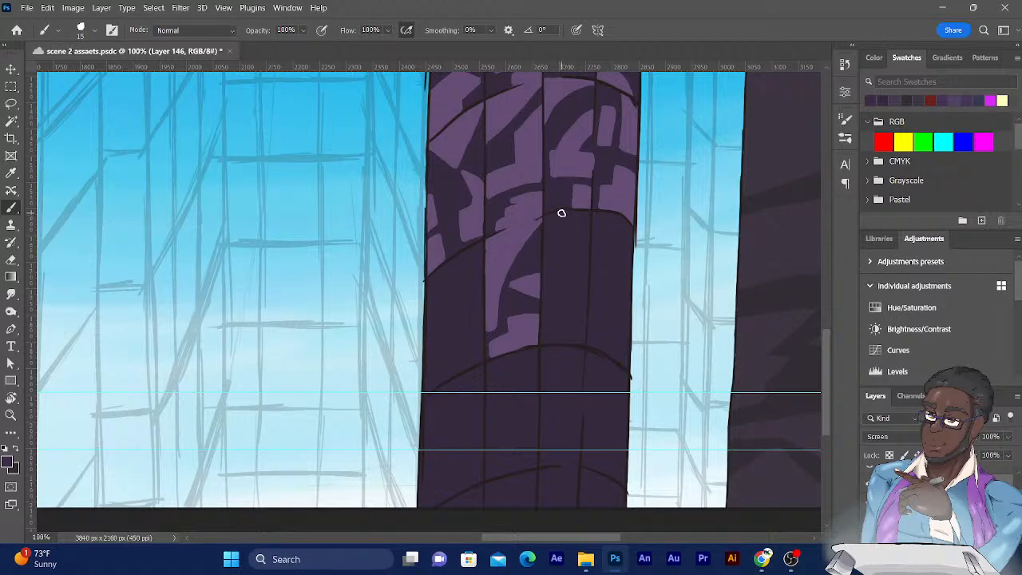
# Step: Paint a tall block, a smaller block beneath it and a small corner block in the fifth row's third panel
pyautogui.moveTo(563, 220)
pyautogui.mouseDown()
pyautogui.moveTo(562, 262)
pyautogui.moveTo(585, 265)
pyautogui.moveTo(588, 214)
pyautogui.moveTo(564, 214)
pyautogui.moveTo(570, 255)
pyautogui.moveTo(575, 216)
pyautogui.moveTo(578, 223)
pyautogui.moveTo(577, 257)
pyautogui.moveTo(576, 225)
pyautogui.mouseUp()
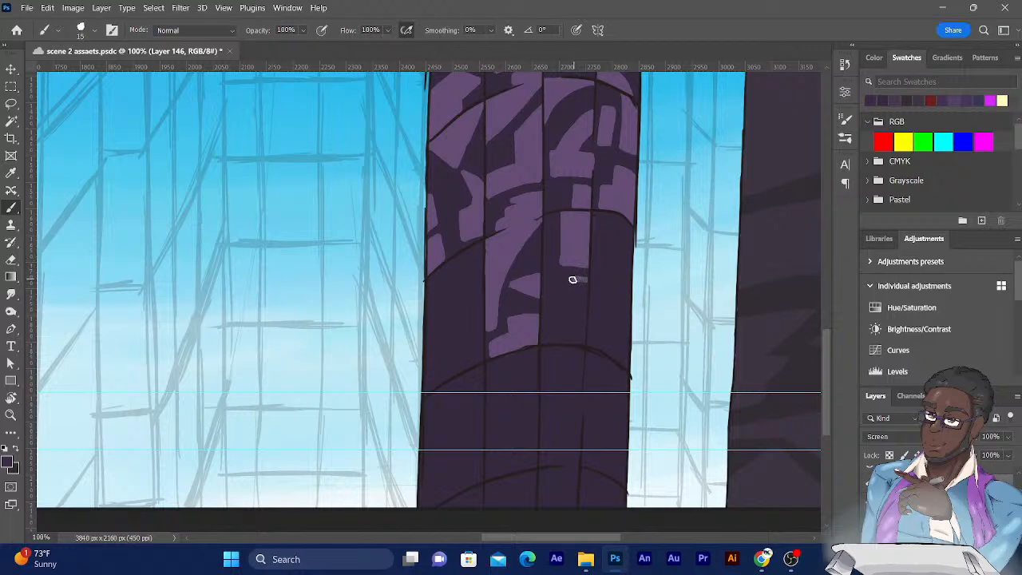
pyautogui.moveTo(572, 286)
pyautogui.mouseDown()
pyautogui.moveTo(570, 312)
pyautogui.moveTo(582, 317)
pyautogui.moveTo(580, 284)
pyautogui.moveTo(583, 297)
pyautogui.mouseUp()
pyautogui.moveTo(541, 334); pyautogui.dragTo(551, 338)
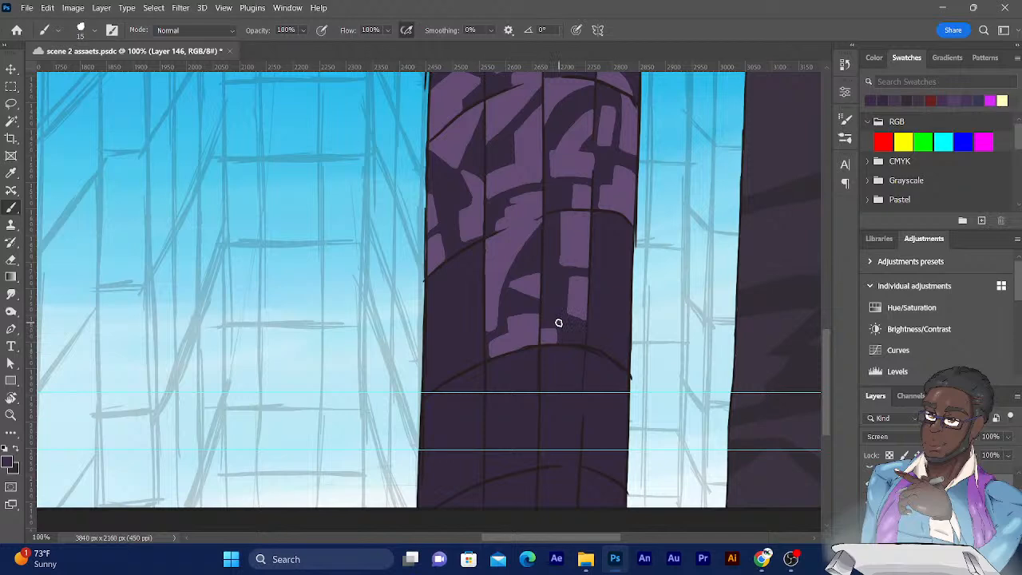
# Step: Paint a large notched highlight and a curved lower patch in the sixth row's first panel
pyautogui.moveTo(456, 176)
pyautogui.mouseDown()
pyautogui.moveTo(495, 424)
pyautogui.moveTo(511, 436)
pyautogui.mouseUp()
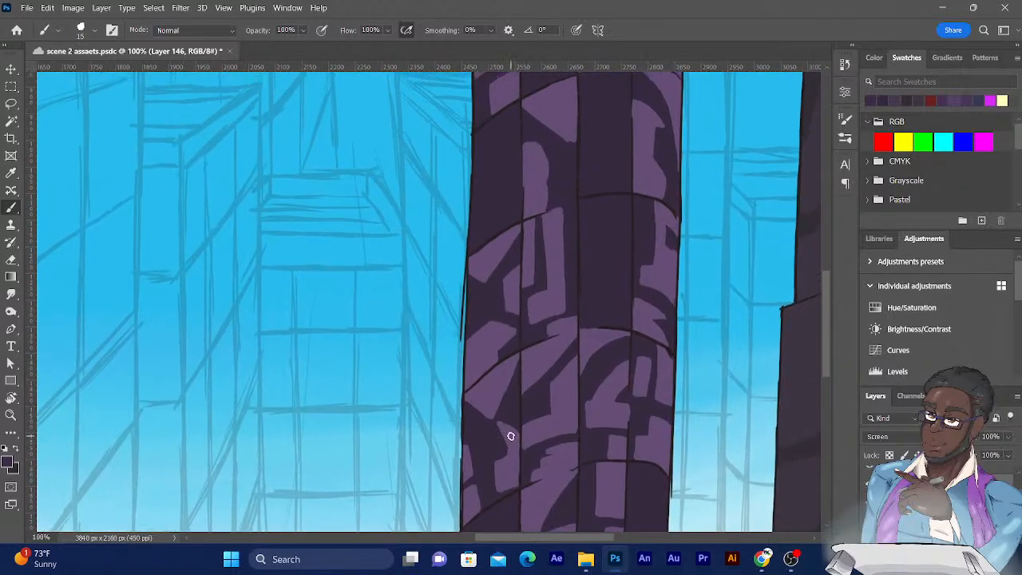
pyautogui.moveTo(524, 178); pyautogui.dragTo(476, 80)
pyautogui.moveTo(445, 244); pyautogui.dragTo(456, 85)
pyautogui.moveTo(465, 243); pyautogui.dragTo(472, 130)
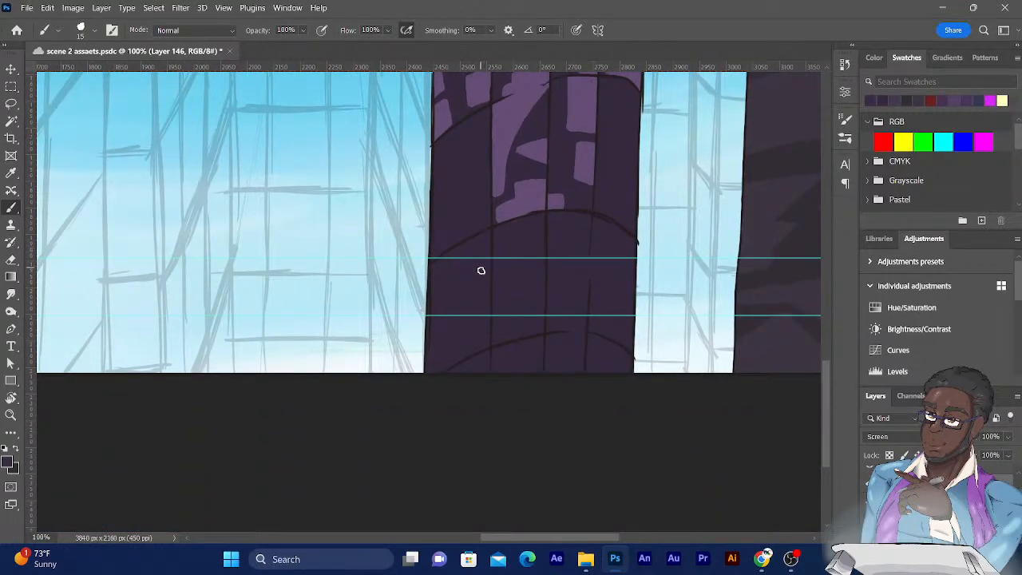
pyautogui.moveTo(490, 273)
pyautogui.mouseDown()
pyautogui.moveTo(435, 286)
pyautogui.moveTo(434, 269)
pyautogui.moveTo(486, 232)
pyautogui.moveTo(450, 279)
pyautogui.moveTo(480, 271)
pyautogui.moveTo(488, 249)
pyautogui.moveTo(474, 267)
pyautogui.moveTo(478, 254)
pyautogui.mouseUp()
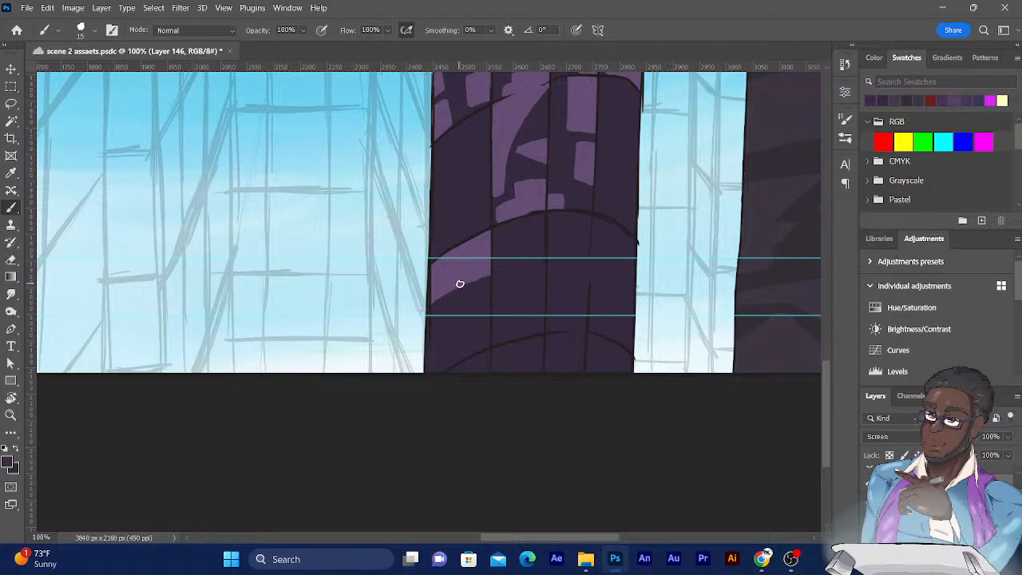
pyautogui.moveTo(456, 285)
pyautogui.mouseDown()
pyautogui.moveTo(489, 308)
pyautogui.moveTo(425, 328)
pyautogui.moveTo(438, 318)
pyautogui.moveTo(431, 303)
pyautogui.moveTo(464, 311)
pyautogui.mouseUp()
pyautogui.moveTo(469, 304)
pyautogui.mouseDown()
pyautogui.moveTo(450, 296)
pyautogui.moveTo(463, 295)
pyautogui.moveTo(455, 303)
pyautogui.mouseUp()
pyautogui.moveTo(472, 342)
pyautogui.mouseDown()
pyautogui.moveTo(484, 331)
pyautogui.moveTo(440, 354)
pyautogui.moveTo(440, 368)
pyautogui.moveTo(487, 335)
pyautogui.moveTo(458, 361)
pyautogui.mouseUp()
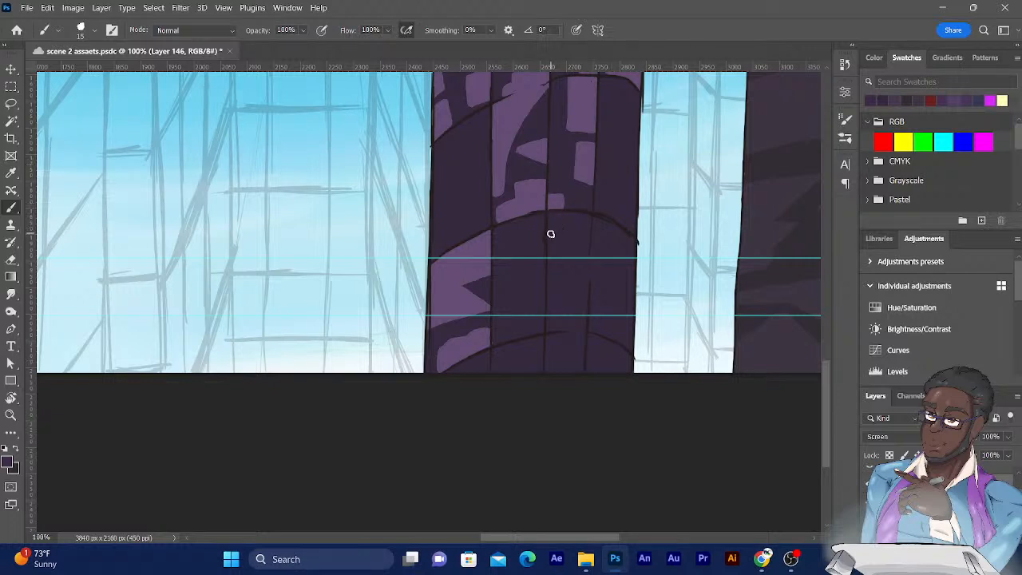
# Step: Paint an angular highlight at the top of the sixth row's third panel and two small patches along its base
pyautogui.moveTo(548, 233)
pyautogui.mouseDown()
pyautogui.moveTo(573, 212)
pyautogui.moveTo(548, 239)
pyautogui.moveTo(583, 281)
pyautogui.moveTo(588, 238)
pyautogui.moveTo(574, 217)
pyautogui.moveTo(580, 273)
pyautogui.moveTo(584, 243)
pyautogui.moveTo(576, 259)
pyautogui.moveTo(554, 238)
pyautogui.moveTo(568, 251)
pyautogui.moveTo(562, 230)
pyautogui.moveTo(580, 242)
pyautogui.moveTo(593, 211)
pyautogui.mouseUp()
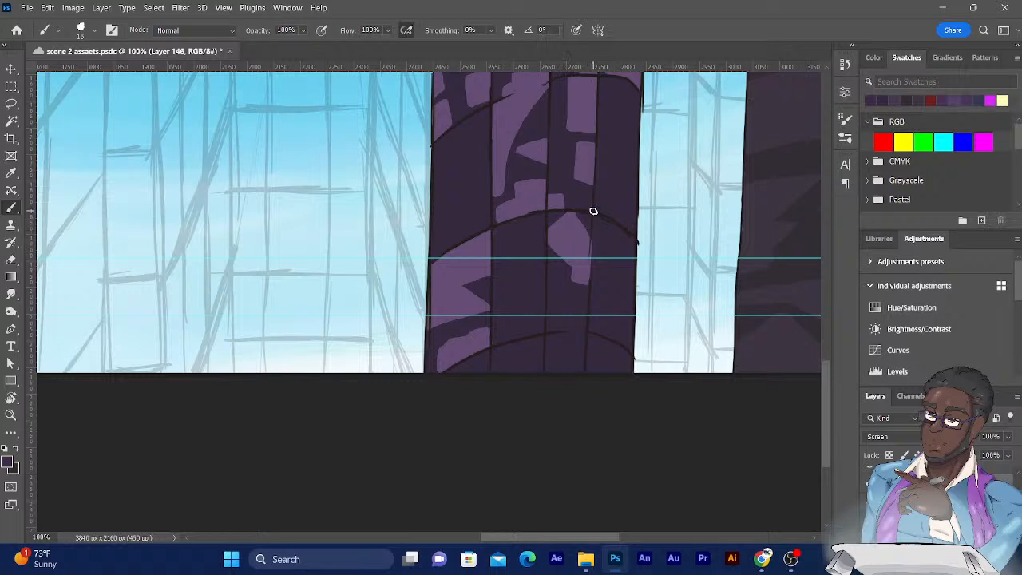
pyautogui.click(12, 261)
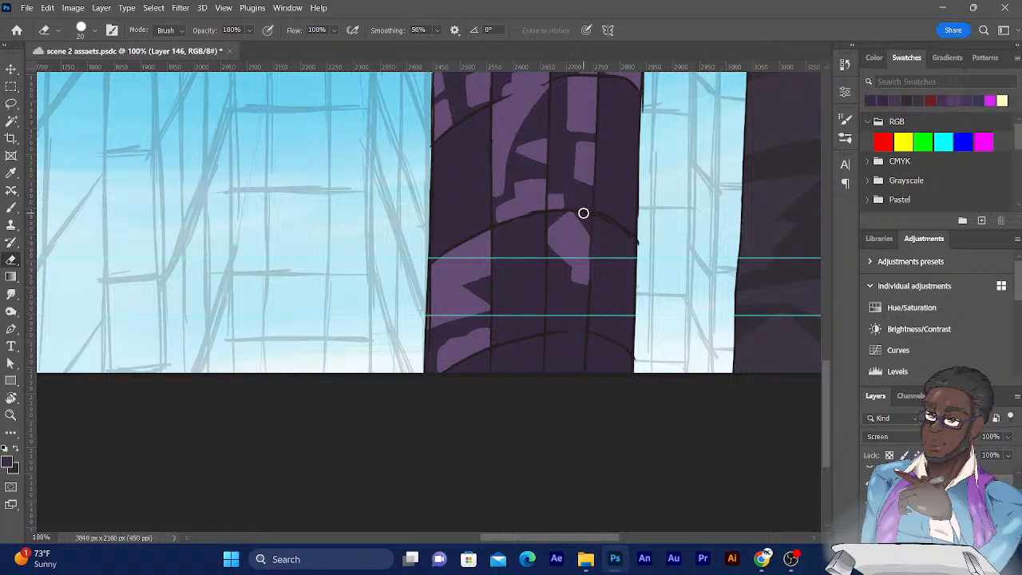
pyautogui.click(11, 206)
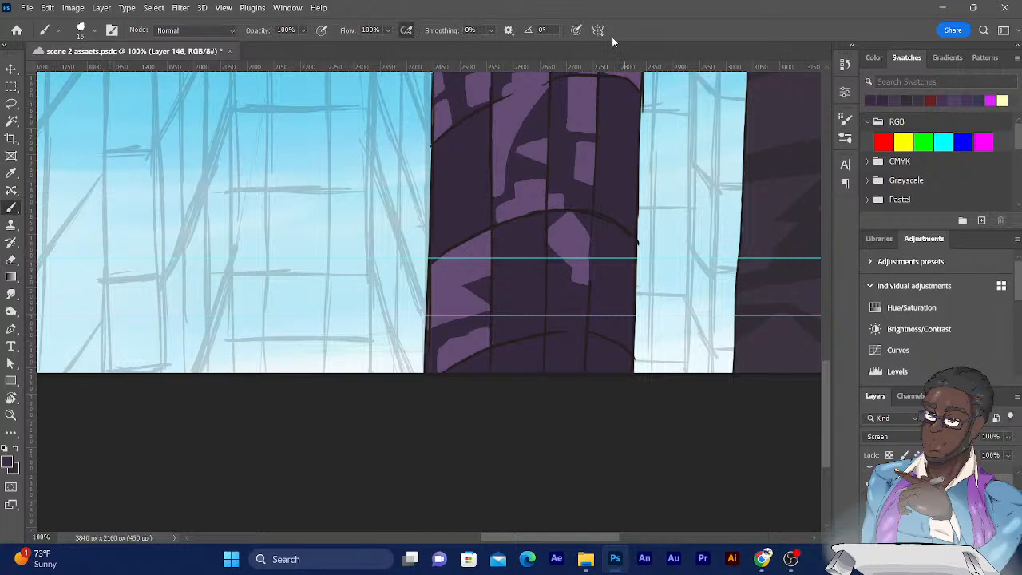
pyautogui.moveTo(549, 296)
pyautogui.mouseDown()
pyautogui.moveTo(550, 329)
pyautogui.moveTo(550, 296)
pyautogui.moveTo(583, 314)
pyautogui.moveTo(584, 328)
pyautogui.moveTo(568, 326)
pyautogui.moveTo(577, 322)
pyautogui.moveTo(551, 285)
pyautogui.mouseUp()
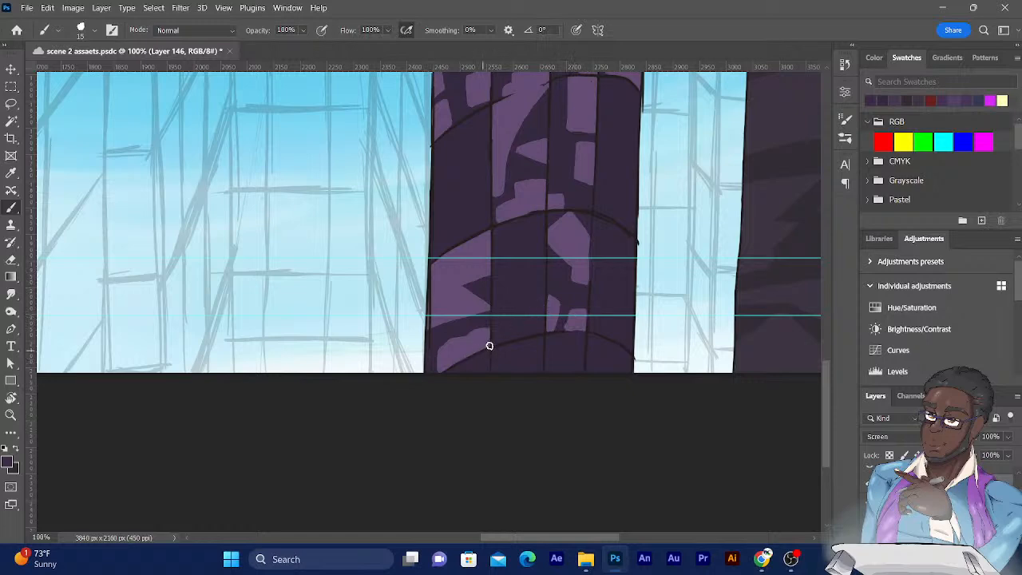
# Step: Paint highlights around a dark pointed wedge in the bottom row's second panel, extending into the adjoining first panel
pyautogui.moveTo(472, 360)
pyautogui.mouseDown()
pyautogui.moveTo(482, 370)
pyautogui.moveTo(483, 354)
pyautogui.moveTo(486, 373)
pyautogui.moveTo(485, 351)
pyautogui.moveTo(486, 373)
pyautogui.mouseUp()
pyautogui.moveTo(489, 350)
pyautogui.mouseDown()
pyautogui.moveTo(541, 354)
pyautogui.moveTo(539, 337)
pyautogui.moveTo(500, 349)
pyautogui.moveTo(538, 343)
pyautogui.moveTo(530, 348)
pyautogui.mouseUp()
pyautogui.moveTo(537, 361)
pyautogui.mouseDown()
pyautogui.moveTo(541, 354)
pyautogui.moveTo(524, 369)
pyautogui.moveTo(536, 358)
pyautogui.moveTo(500, 372)
pyautogui.moveTo(525, 359)
pyautogui.moveTo(531, 370)
pyautogui.mouseUp()
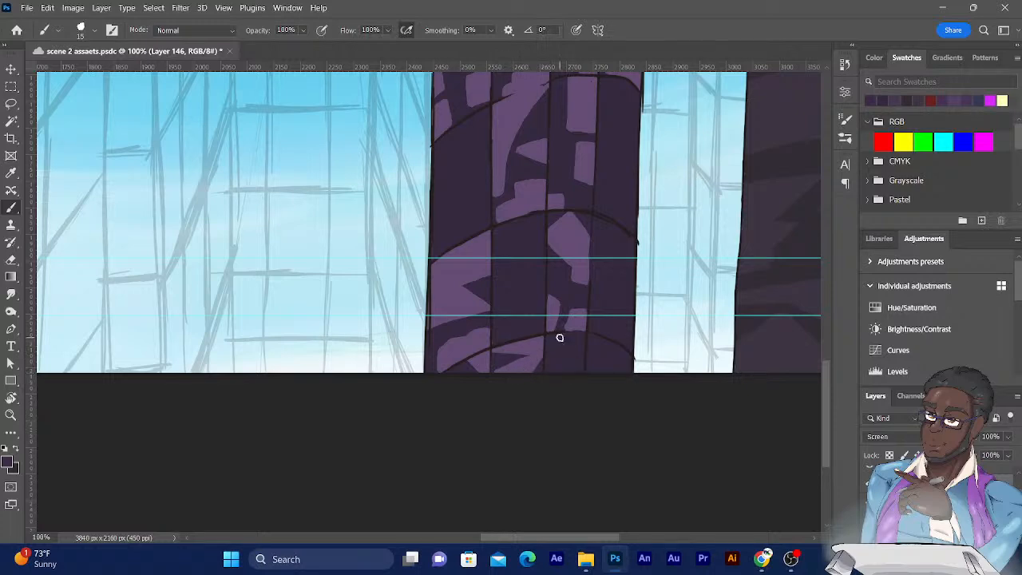
# Step: Paint a lower outer block, an inner-edge patch and a small upper corner sliver in the sixth row's fourth panel
pyautogui.moveTo(479, 146); pyautogui.dragTo(395, 265)
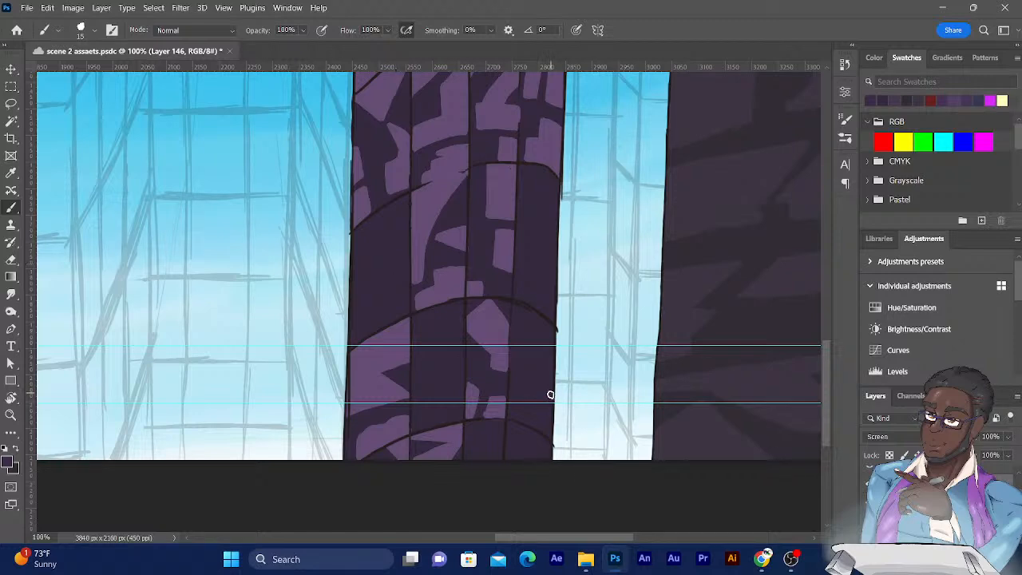
pyautogui.moveTo(536, 397)
pyautogui.mouseDown()
pyautogui.moveTo(538, 426)
pyautogui.moveTo(548, 429)
pyautogui.moveTo(538, 412)
pyautogui.moveTo(546, 399)
pyautogui.moveTo(548, 424)
pyautogui.mouseUp()
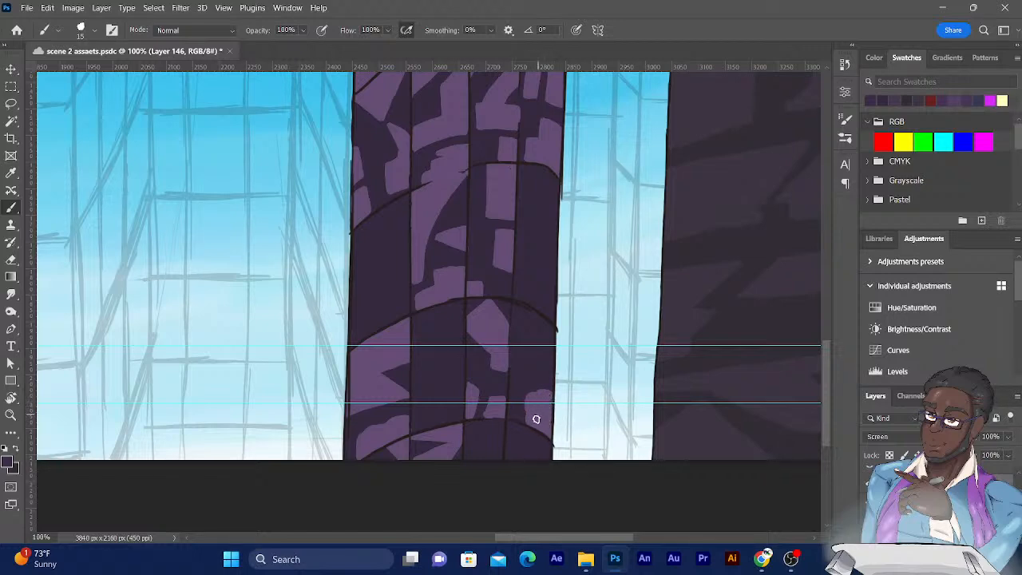
pyautogui.moveTo(509, 381)
pyautogui.mouseDown()
pyautogui.moveTo(520, 383)
pyautogui.moveTo(529, 338)
pyautogui.moveTo(513, 335)
pyautogui.moveTo(513, 376)
pyautogui.moveTo(518, 342)
pyautogui.moveTo(554, 330)
pyautogui.moveTo(536, 315)
pyautogui.moveTo(552, 323)
pyautogui.mouseUp()
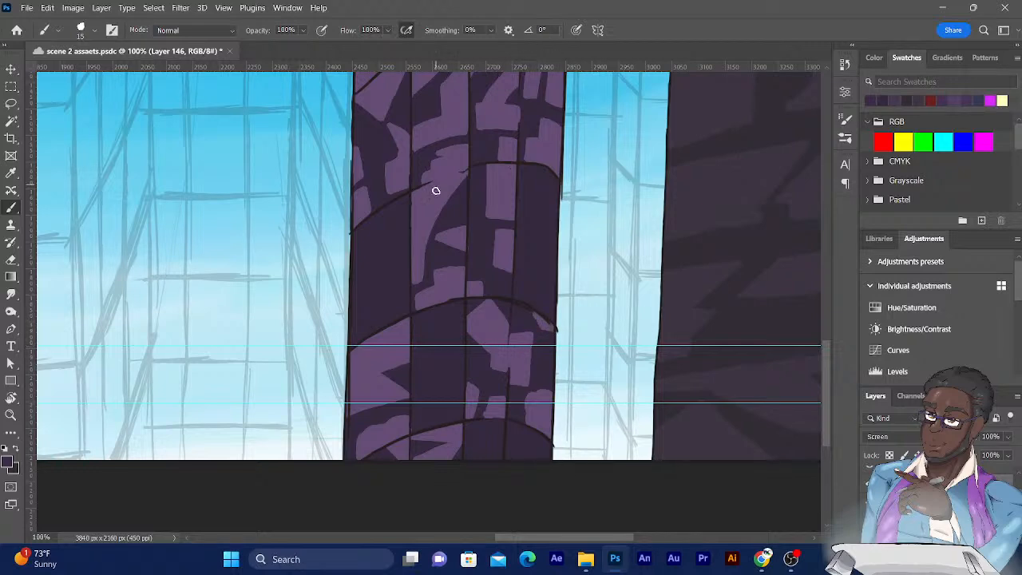
# Step: Paint a slanted wedge-shaped highlight in the bottom row's fourth panel
pyautogui.moveTo(466, 258); pyautogui.dragTo(405, 175)
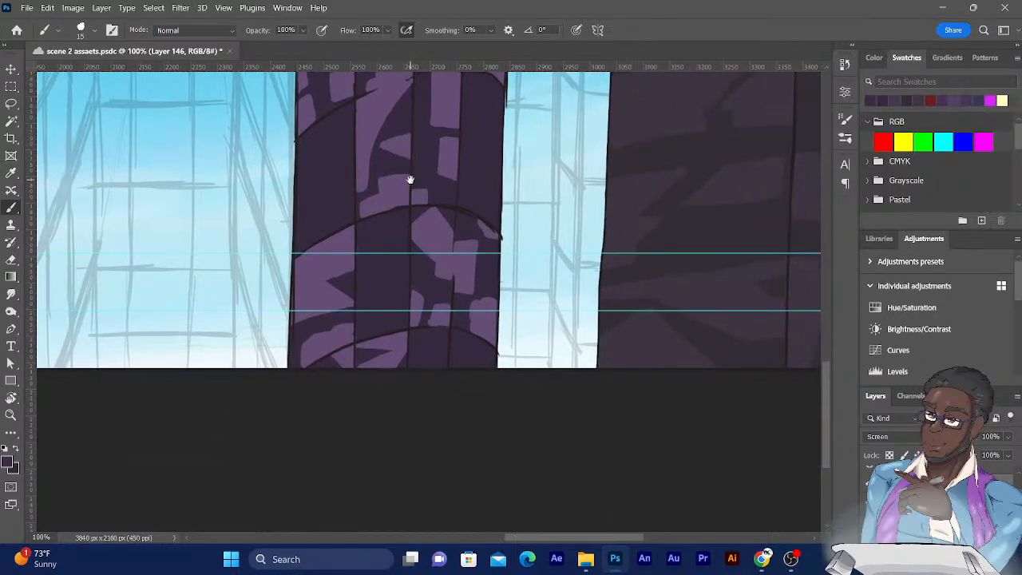
pyautogui.moveTo(429, 133); pyautogui.dragTo(318, 147)
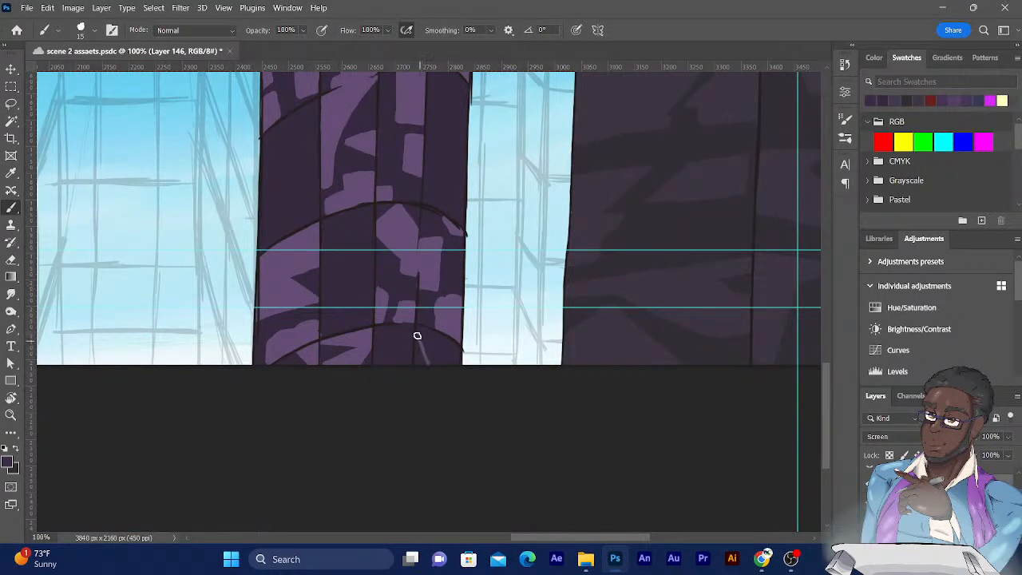
pyautogui.moveTo(421, 344)
pyautogui.mouseDown()
pyautogui.moveTo(432, 365)
pyautogui.moveTo(449, 354)
pyautogui.moveTo(432, 335)
pyautogui.mouseUp()
pyautogui.moveTo(436, 361); pyautogui.dragTo(452, 365)
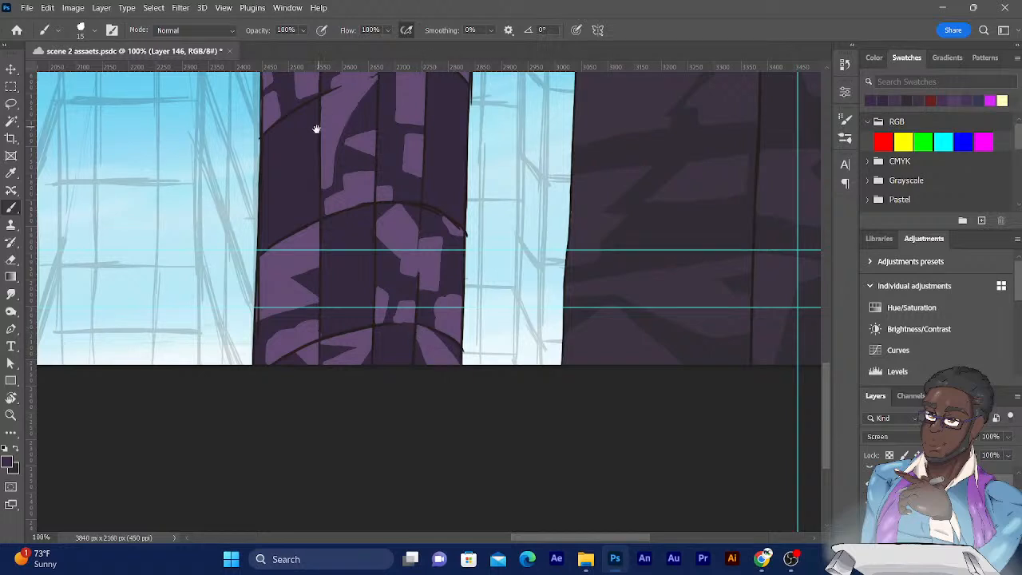
# Step: Lower the opacity of the round tower's Screen highlight layer to 23% so the reflections blend in
pyautogui.moveTo(305, 148); pyautogui.dragTo(352, 399)
pyautogui.moveTo(337, 262); pyautogui.dragTo(296, 438)
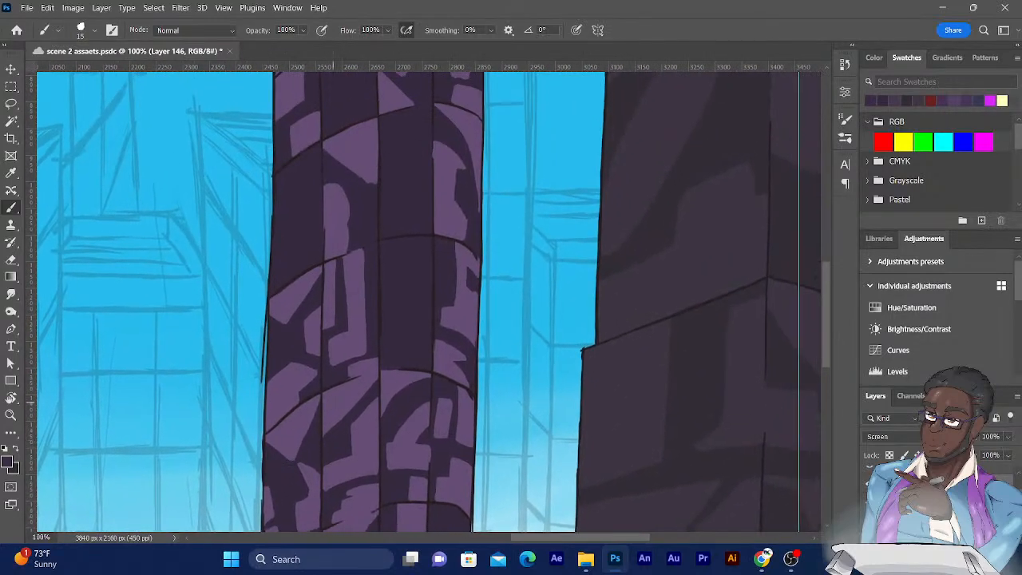
pyautogui.click(1007, 437)
pyautogui.moveTo(1012, 453); pyautogui.dragTo(978, 455)
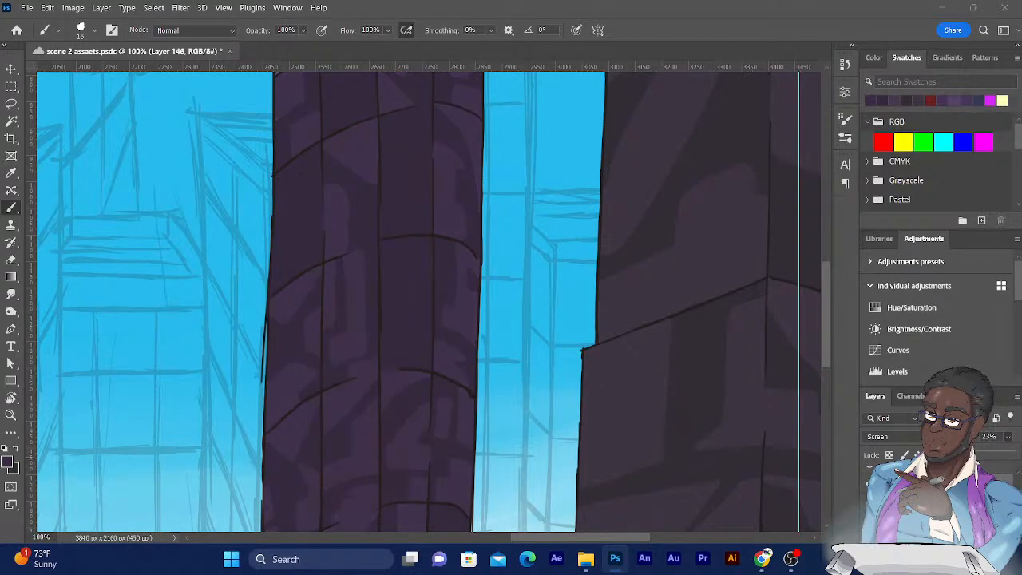
pyautogui.hotkey('ctrl', '-')
pyautogui.hotkey('ctrl', '-')
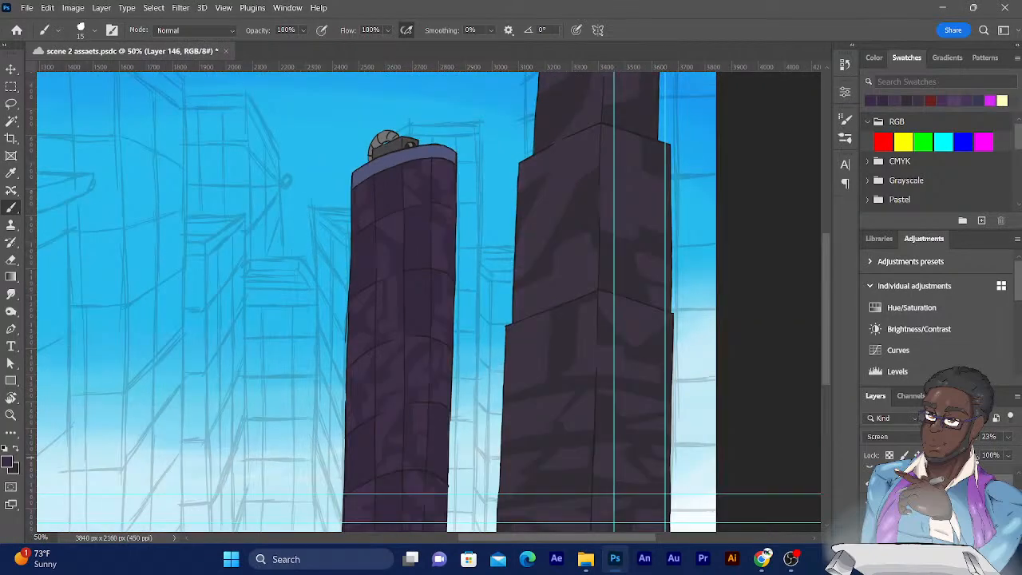
pyautogui.moveTo(282, 301); pyautogui.dragTo(406, 264)
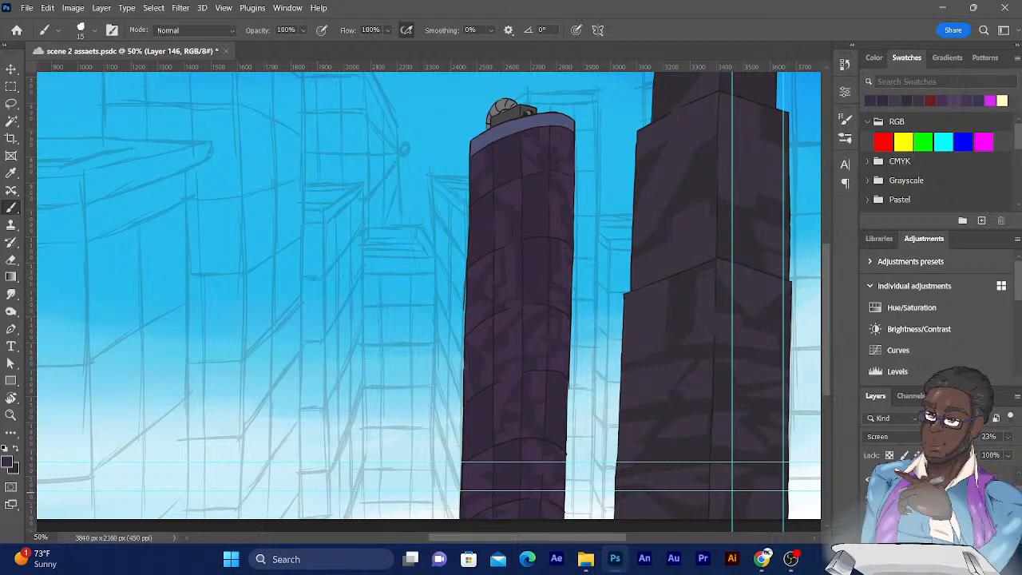
# Step: Toggle neighbouring layers' visibility to identify the tower's layers, and add a new layer above Layer 64
pyautogui.click(870, 516)
pyautogui.click(869, 516)
pyautogui.click(869, 504)
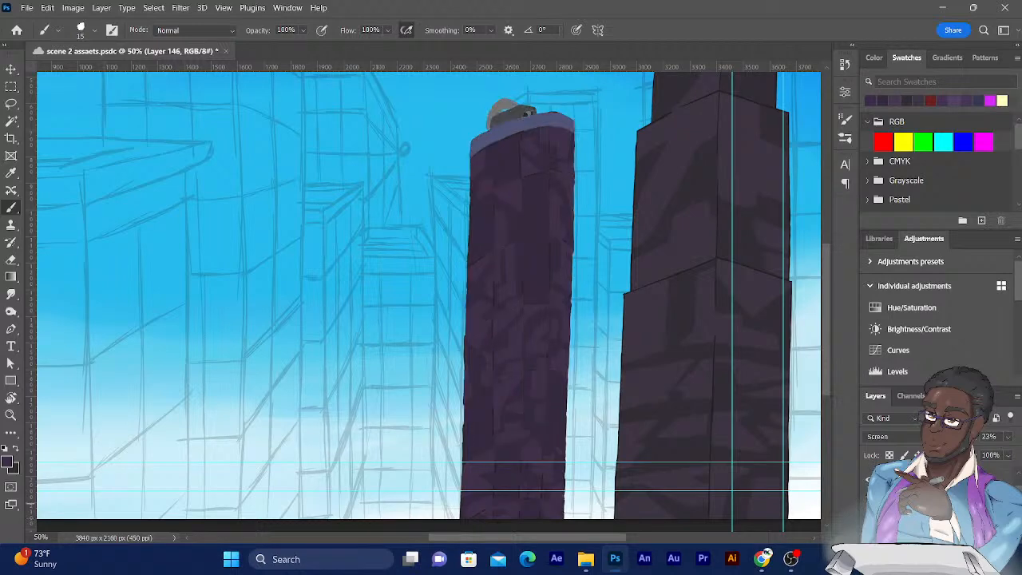
pyautogui.click(870, 504)
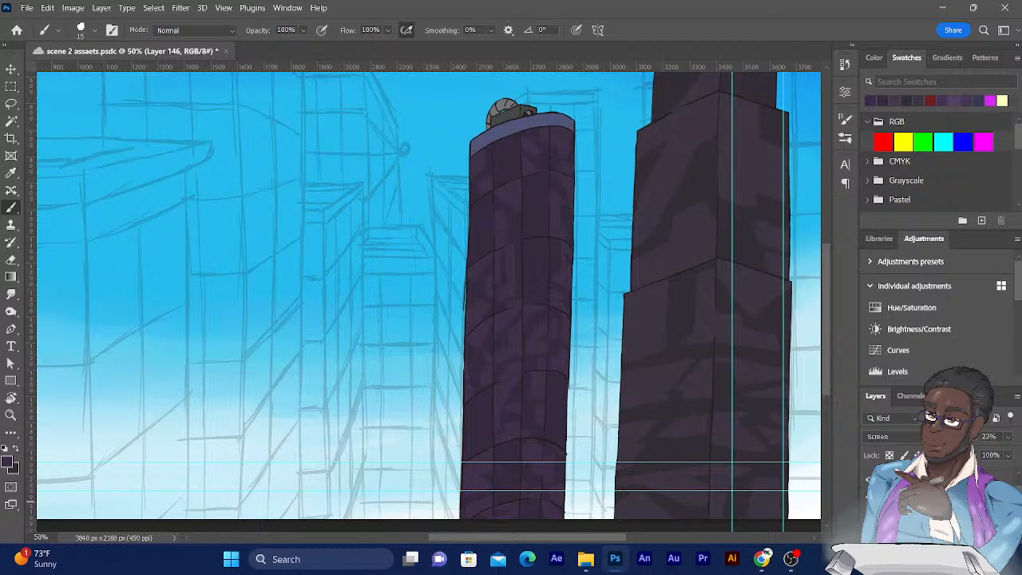
pyautogui.click(926, 523)
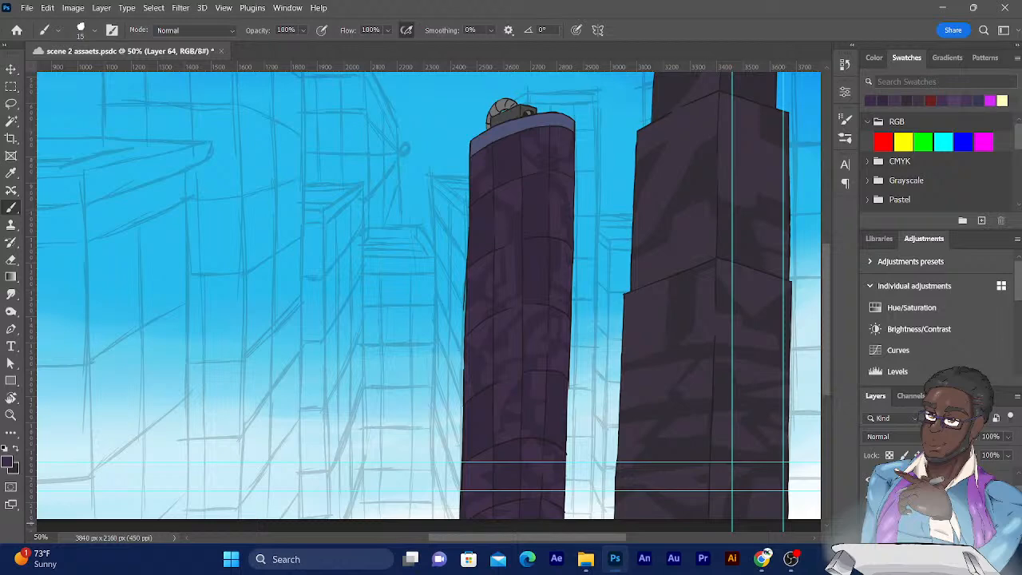
pyautogui.click(981, 538)
# Step: Choose the dark red swatch from the shadings group as the brush colour for the round tower
pyautogui.moveTo(1018, 144); pyautogui.dragTo(1018, 200)
pyautogui.click(880, 183)
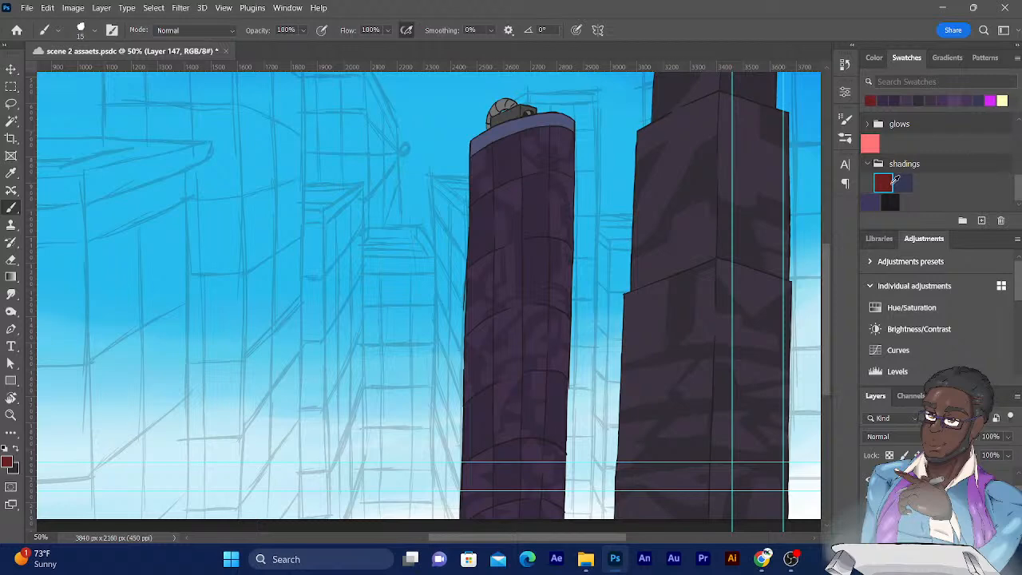
pyautogui.hotkey('ctrl', '+')
pyautogui.hotkey('ctrl', '+')
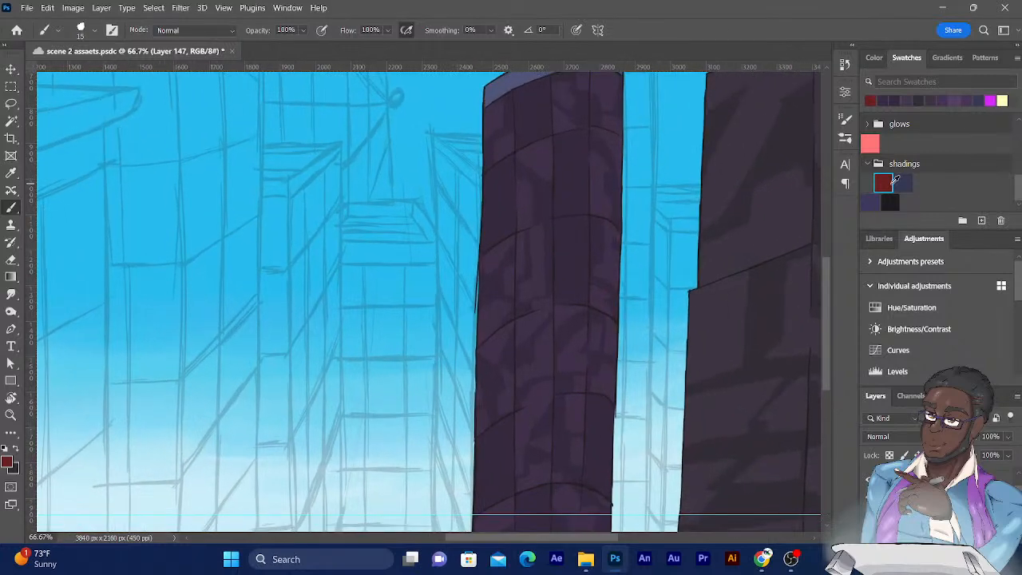
pyautogui.hotkey('ctrl', '+')
pyautogui.hotkey('ctrl', '+')
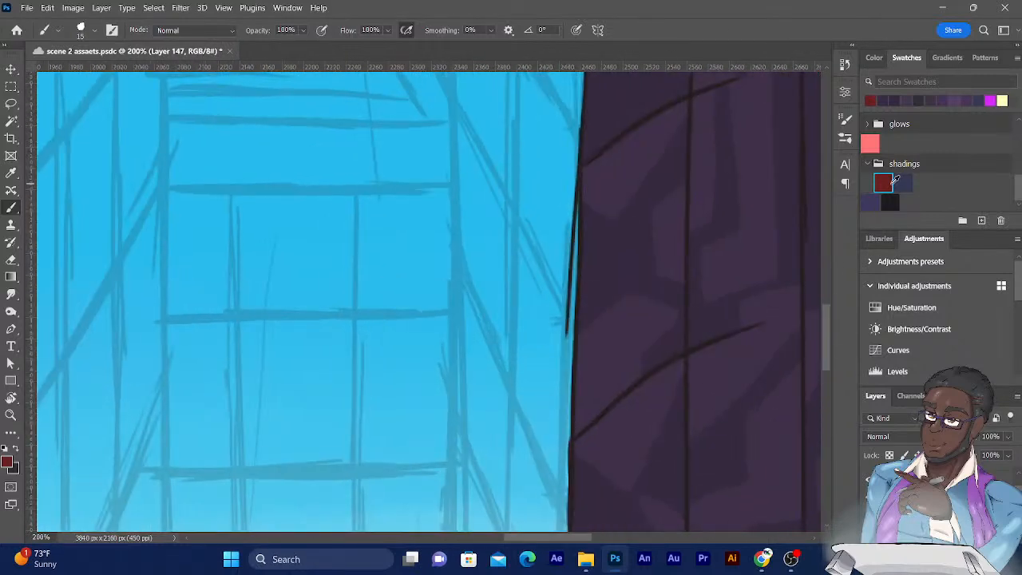
pyautogui.moveTo(582, 196); pyautogui.dragTo(523, 502)
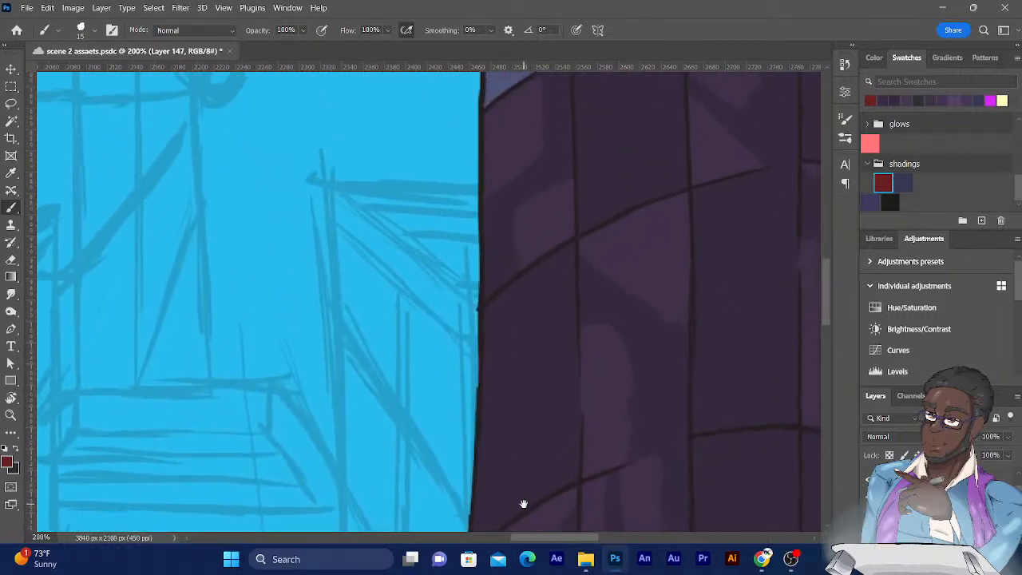
# Step: Choose the Kyle's Real Oils - 01 brush at 60 px for texturing the round tower's rooftop
pyautogui.moveTo(555, 181); pyautogui.dragTo(546, 443)
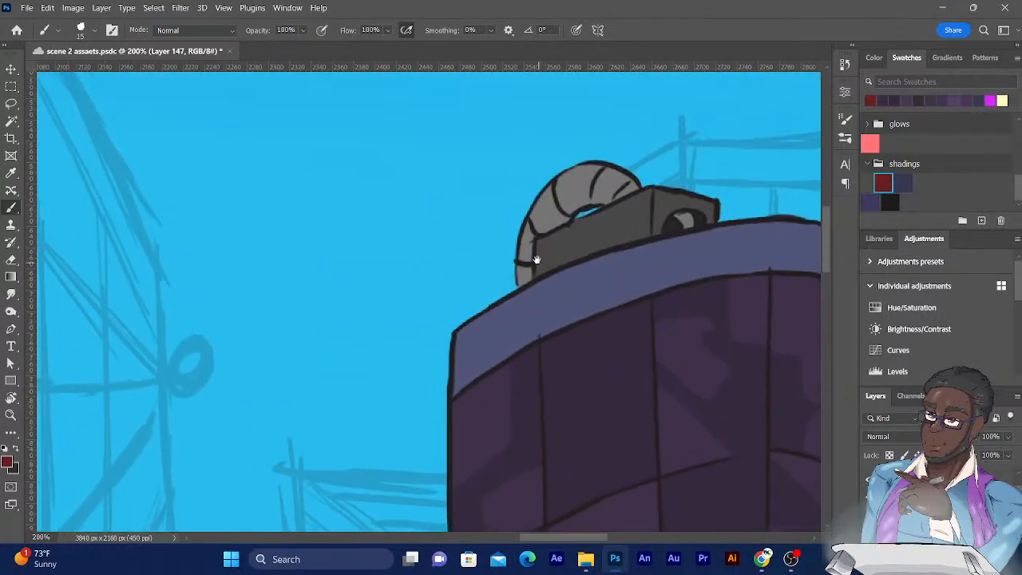
pyautogui.moveTo(527, 250); pyautogui.dragTo(471, 315)
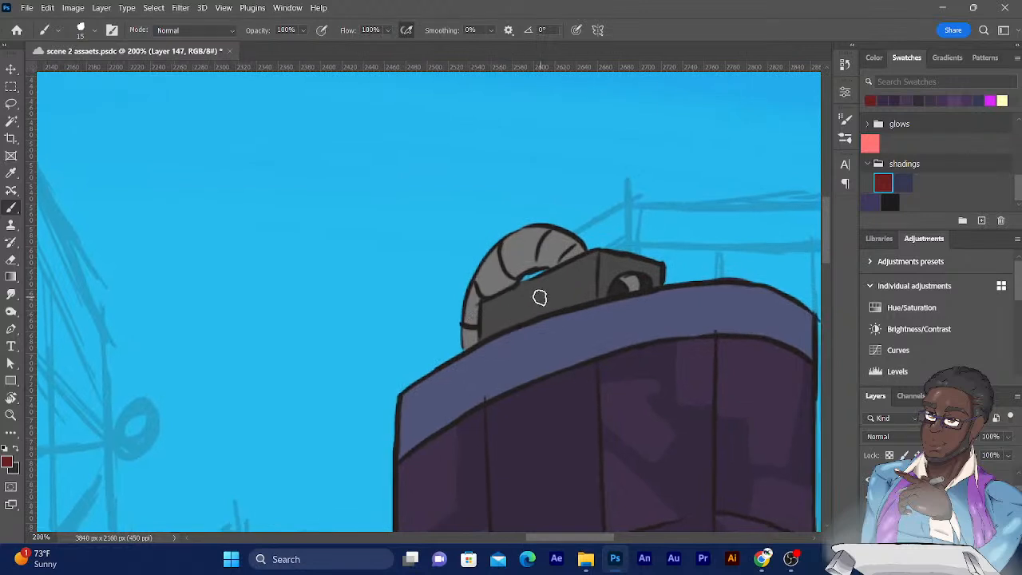
pyautogui.click(83, 30)
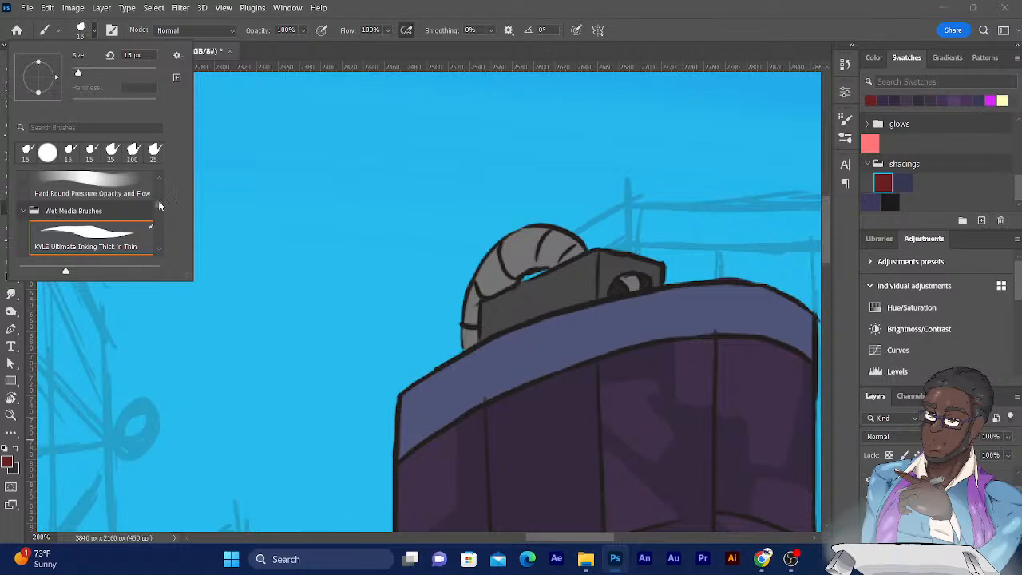
pyautogui.scroll(-5, 159, 206)
pyautogui.scroll(-3, 160, 214)
pyautogui.scroll(3, 160, 210)
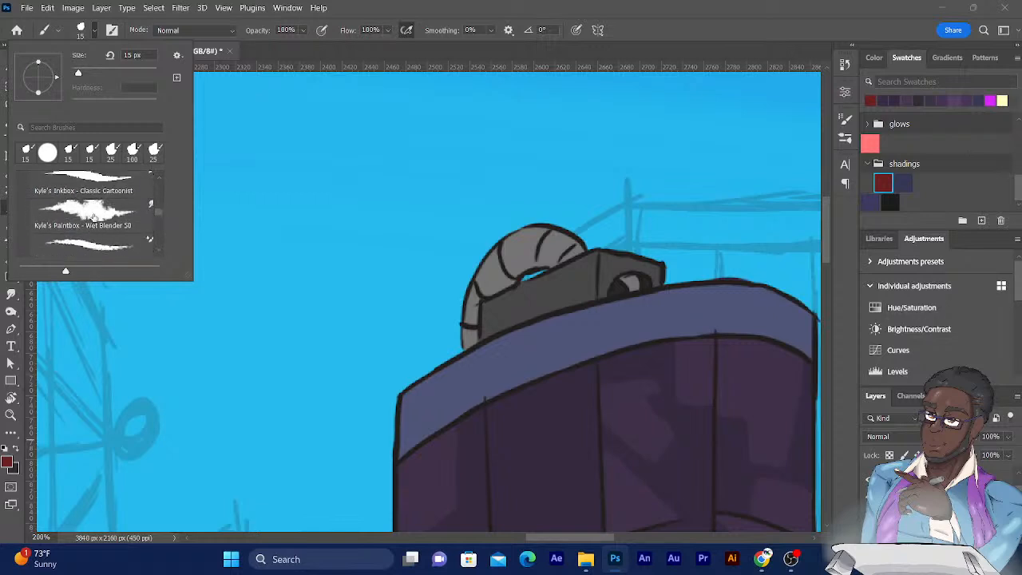
pyautogui.click(95, 188)
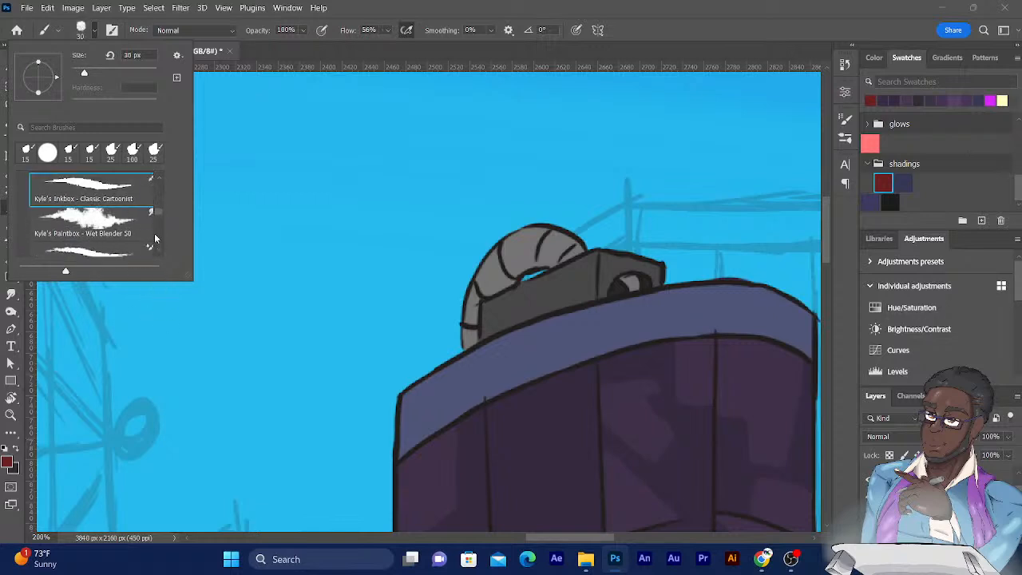
pyautogui.moveTo(157, 212); pyautogui.dragTo(159, 218)
pyautogui.click(102, 220)
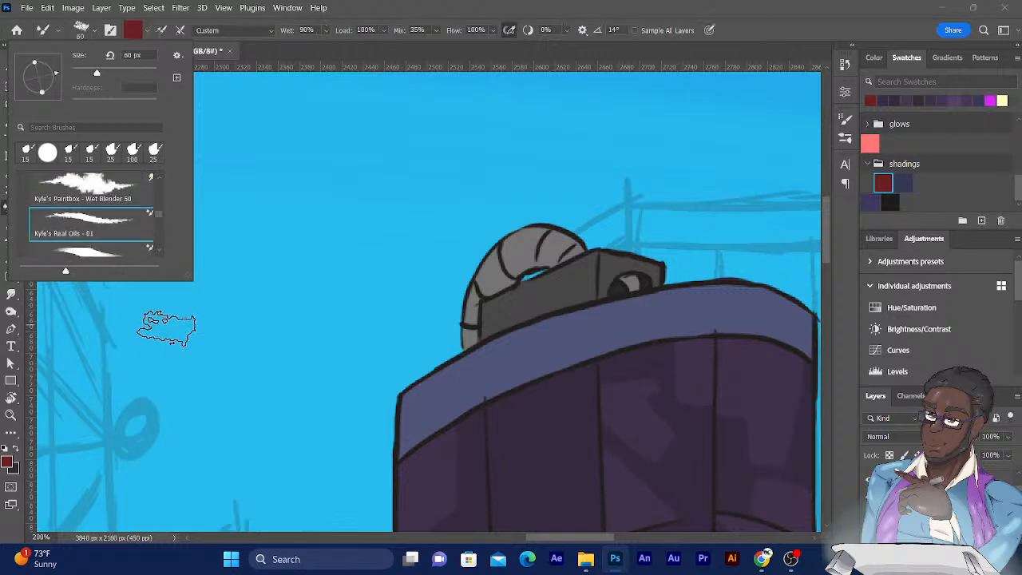
pyautogui.click(361, 14)
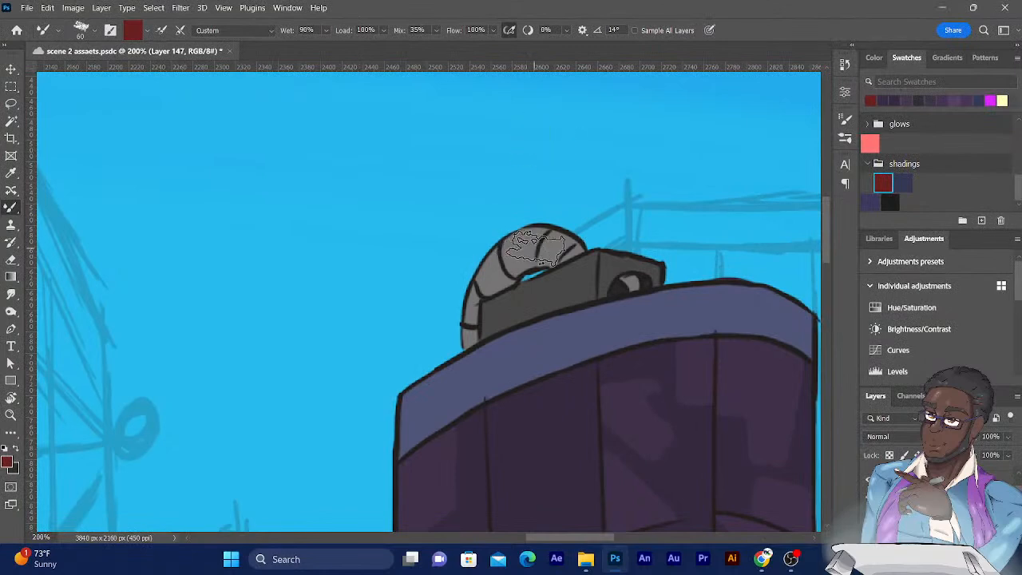
# Step: Paint rough dark red texture over the curved rooftop pipe and the near end of the round tower's blue rim
pyautogui.moveTo(549, 238)
pyautogui.mouseDown()
pyautogui.moveTo(539, 272)
pyautogui.moveTo(529, 239)
pyautogui.moveTo(523, 269)
pyautogui.moveTo(525, 242)
pyautogui.moveTo(515, 247)
pyautogui.moveTo(509, 276)
pyautogui.moveTo(485, 287)
pyautogui.moveTo(496, 304)
pyautogui.moveTo(475, 307)
pyautogui.moveTo(480, 298)
pyautogui.moveTo(489, 327)
pyautogui.mouseUp()
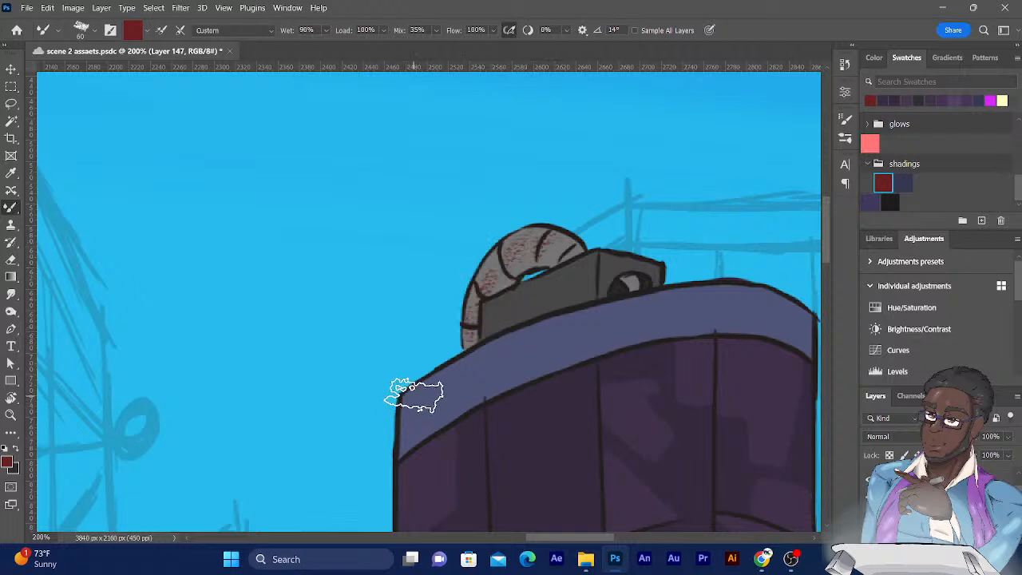
pyautogui.moveTo(411, 419)
pyautogui.mouseDown()
pyautogui.moveTo(410, 393)
pyautogui.moveTo(408, 415)
pyautogui.moveTo(418, 390)
pyautogui.moveTo(415, 414)
pyautogui.moveTo(423, 387)
pyautogui.moveTo(429, 401)
pyautogui.moveTo(451, 382)
pyautogui.mouseUp()
pyautogui.moveTo(453, 340)
pyautogui.mouseDown()
pyautogui.moveTo(469, 361)
pyautogui.moveTo(491, 346)
pyautogui.moveTo(486, 360)
pyautogui.moveTo(484, 330)
pyautogui.moveTo(501, 304)
pyautogui.moveTo(501, 332)
pyautogui.mouseUp()
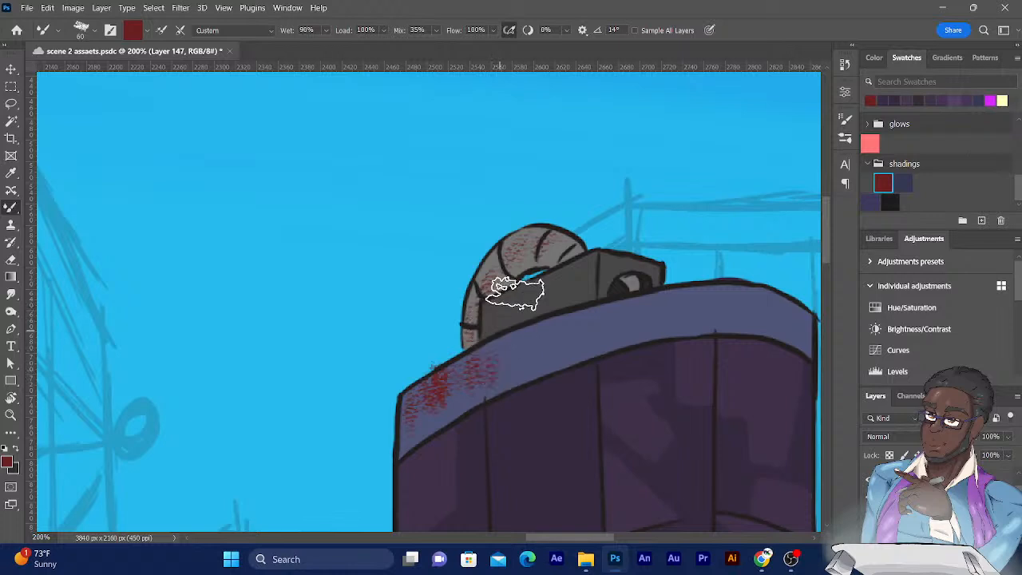
# Step: Reduce the brush to 20 px and add denser red streaks to the rooftop box and curved pipe
pyautogui.press('[')
pyautogui.press('[')
pyautogui.press('[')
pyautogui.press('[')
pyautogui.moveTo(592, 256)
pyautogui.mouseDown()
pyautogui.moveTo(591, 286)
pyautogui.moveTo(590, 254)
pyautogui.mouseUp()
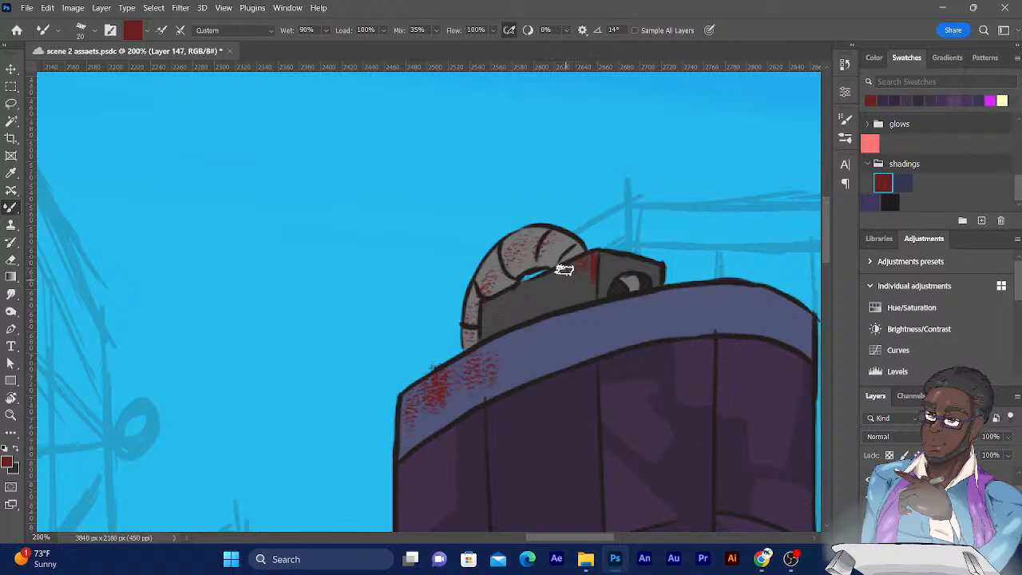
pyautogui.moveTo(559, 269)
pyautogui.mouseDown()
pyautogui.moveTo(558, 305)
pyautogui.moveTo(555, 277)
pyautogui.moveTo(551, 294)
pyautogui.moveTo(542, 276)
pyautogui.moveTo(545, 310)
pyautogui.moveTo(536, 278)
pyautogui.moveTo(536, 301)
pyautogui.moveTo(526, 282)
pyautogui.moveTo(504, 310)
pyautogui.moveTo(495, 299)
pyautogui.moveTo(495, 329)
pyautogui.moveTo(487, 302)
pyautogui.moveTo(481, 328)
pyautogui.moveTo(492, 301)
pyautogui.moveTo(491, 333)
pyautogui.mouseUp()
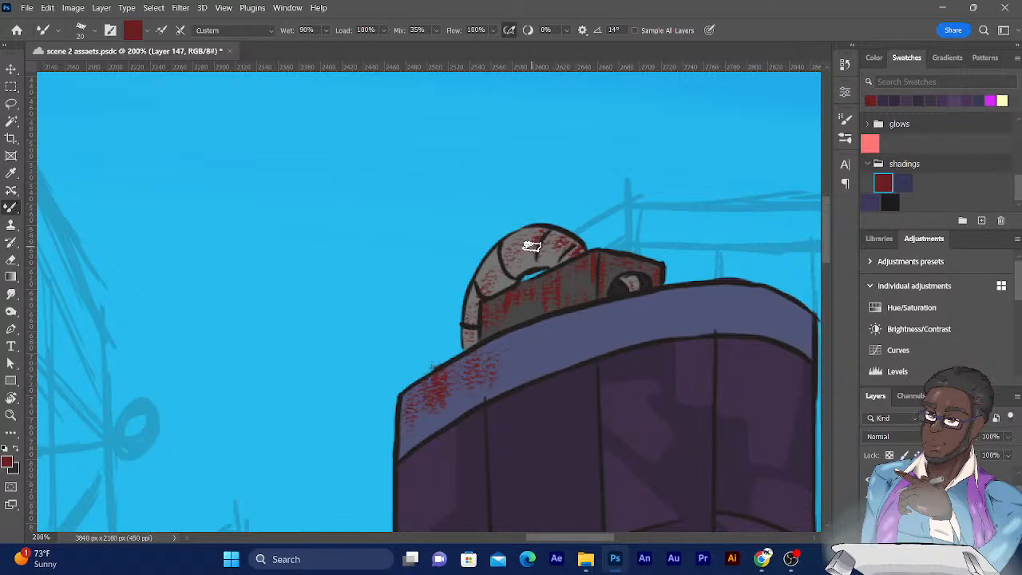
pyautogui.moveTo(504, 246)
pyautogui.mouseDown()
pyautogui.moveTo(515, 274)
pyautogui.moveTo(496, 245)
pyautogui.moveTo(493, 257)
pyautogui.moveTo(496, 248)
pyautogui.moveTo(515, 283)
pyautogui.moveTo(498, 271)
pyautogui.moveTo(508, 284)
pyautogui.moveTo(489, 280)
pyautogui.moveTo(484, 291)
pyautogui.moveTo(483, 273)
pyautogui.moveTo(472, 306)
pyautogui.moveTo(471, 292)
pyautogui.moveTo(469, 341)
pyautogui.mouseUp()
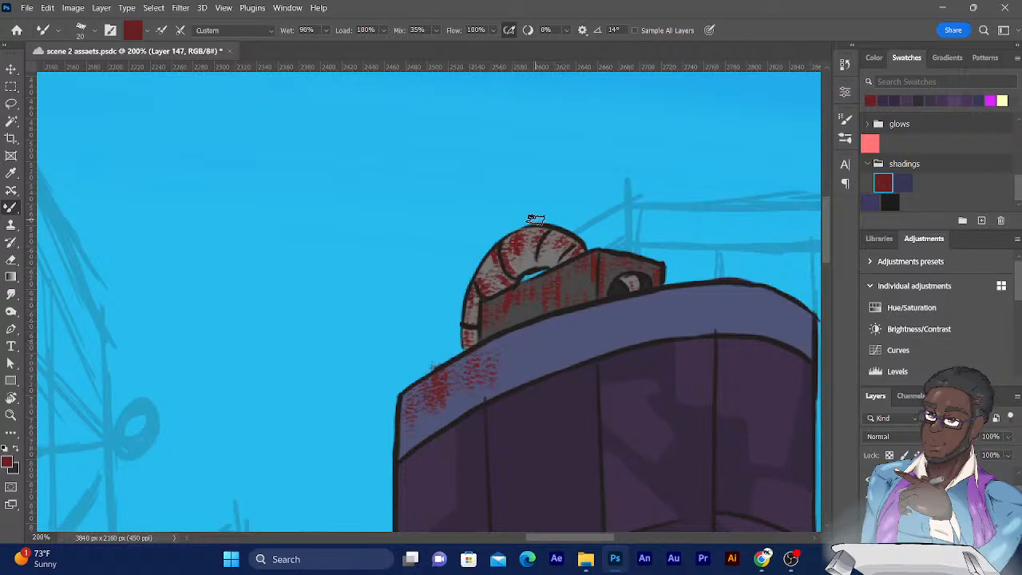
# Step: Save the document and paint vertical red grime streaks on both ends of the round tower's blue rim
pyautogui.hotkey('ctrl', 's')
pyautogui.moveTo(529, 276); pyautogui.dragTo(486, 250)
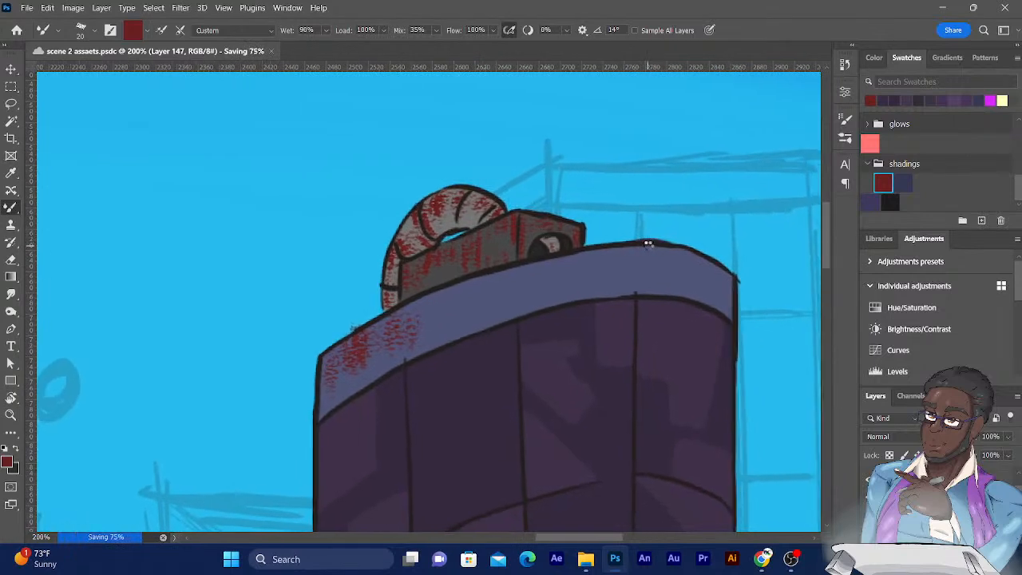
pyautogui.moveTo(648, 244)
pyautogui.mouseDown()
pyautogui.moveTo(651, 275)
pyautogui.moveTo(666, 247)
pyautogui.moveTo(673, 285)
pyautogui.moveTo(685, 254)
pyautogui.moveTo(684, 276)
pyautogui.moveTo(697, 257)
pyautogui.moveTo(697, 287)
pyautogui.moveTo(701, 261)
pyautogui.moveTo(702, 305)
pyautogui.moveTo(707, 270)
pyautogui.moveTo(713, 297)
pyautogui.moveTo(727, 270)
pyautogui.moveTo(729, 311)
pyautogui.mouseUp()
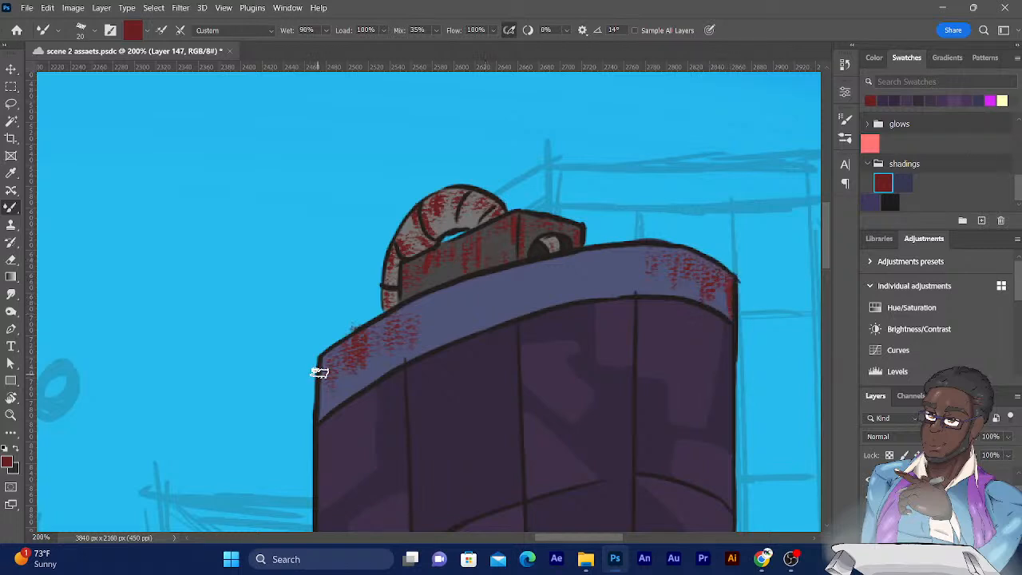
pyautogui.moveTo(324, 358)
pyautogui.mouseDown()
pyautogui.moveTo(325, 412)
pyautogui.moveTo(334, 352)
pyautogui.moveTo(342, 384)
pyautogui.moveTo(343, 342)
pyautogui.moveTo(346, 393)
pyautogui.moveTo(347, 344)
pyautogui.moveTo(351, 382)
pyautogui.moveTo(356, 352)
pyautogui.moveTo(365, 331)
pyautogui.moveTo(366, 357)
pyautogui.moveTo(373, 352)
pyautogui.moveTo(378, 323)
pyautogui.moveTo(383, 347)
pyautogui.moveTo(402, 251)
pyautogui.moveTo(406, 323)
pyautogui.moveTo(388, 318)
pyautogui.moveTo(395, 340)
pyautogui.moveTo(408, 309)
pyautogui.moveTo(413, 325)
pyautogui.moveTo(429, 326)
pyautogui.moveTo(436, 288)
pyautogui.moveTo(447, 334)
pyautogui.moveTo(438, 303)
pyautogui.moveTo(442, 333)
pyautogui.moveTo(440, 298)
pyautogui.moveTo(445, 320)
pyautogui.moveTo(448, 288)
pyautogui.moveTo(468, 295)
pyautogui.moveTo(461, 278)
pyautogui.moveTo(471, 331)
pyautogui.moveTo(477, 289)
pyautogui.moveTo(480, 330)
pyautogui.moveTo(480, 277)
pyautogui.moveTo(482, 329)
pyautogui.moveTo(477, 273)
pyautogui.moveTo(479, 319)
pyautogui.moveTo(466, 290)
pyautogui.moveTo(465, 316)
pyautogui.moveTo(439, 254)
pyautogui.mouseUp()
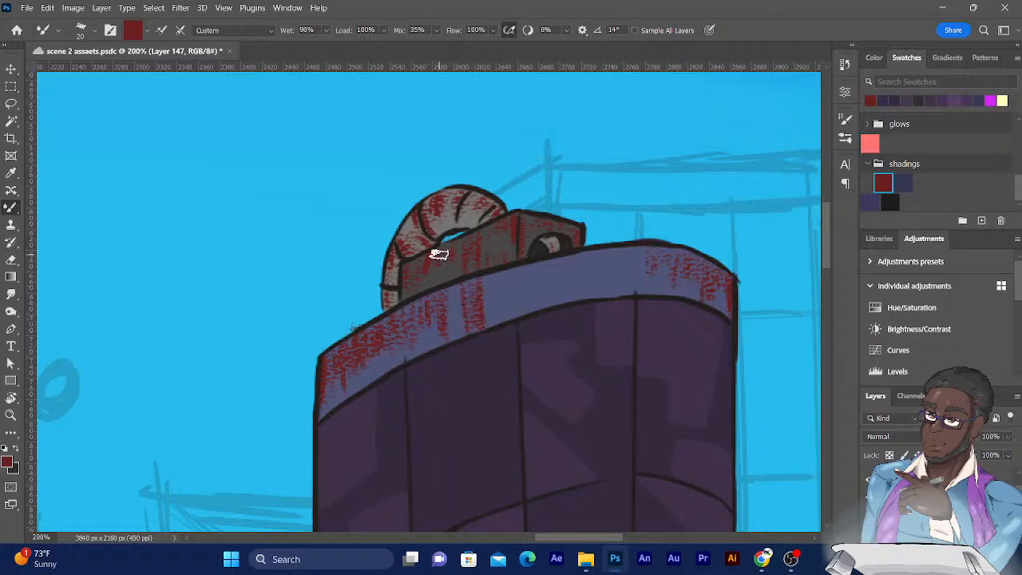
# Step: Erase the stray red marks outside the rim's outline and fill the rim's middle section with red streaks
pyautogui.click(11, 260)
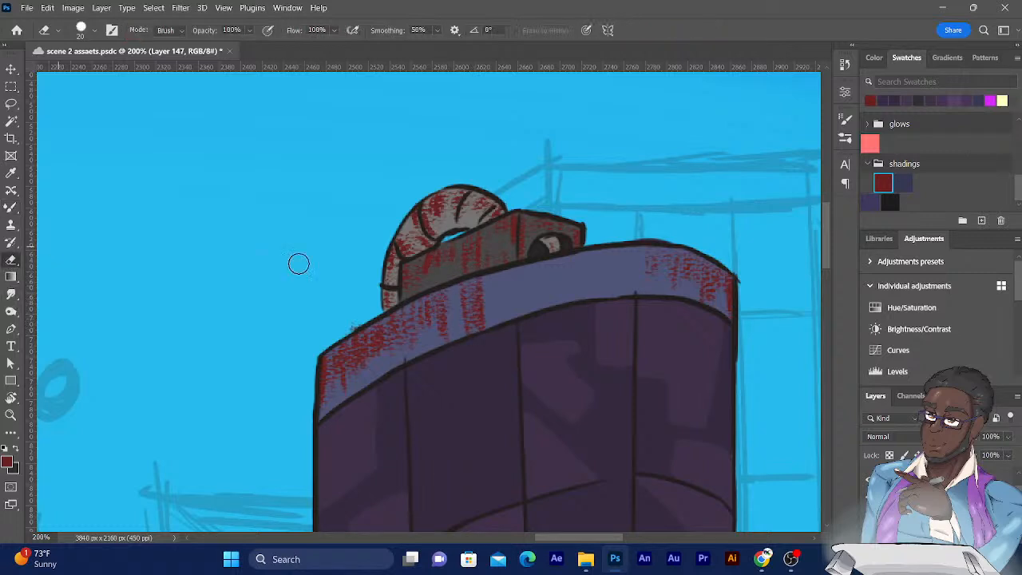
pyautogui.moveTo(342, 323)
pyautogui.mouseDown()
pyautogui.moveTo(325, 337)
pyautogui.moveTo(359, 321)
pyautogui.mouseUp()
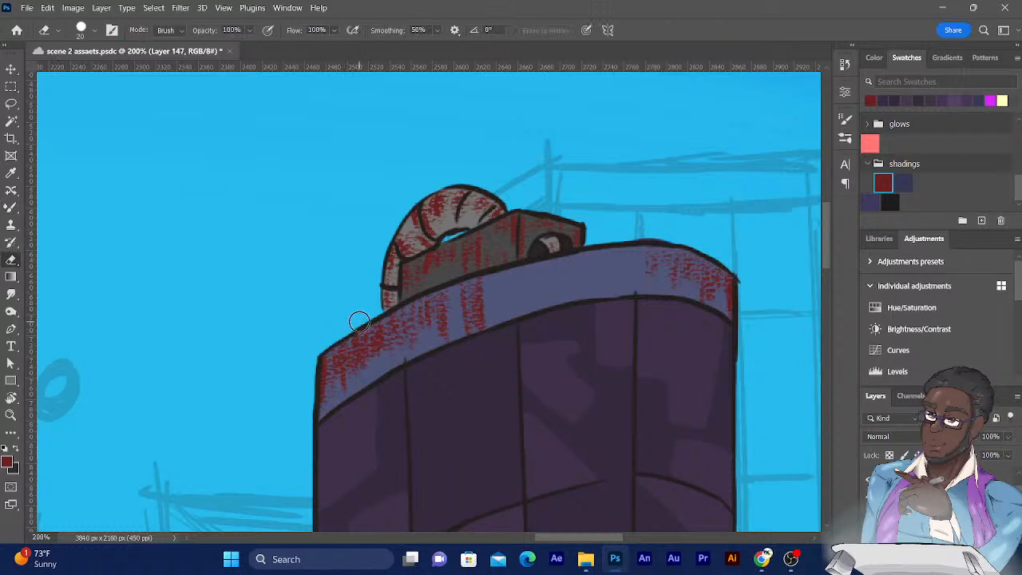
pyautogui.click(11, 208)
pyautogui.moveTo(506, 274)
pyautogui.mouseDown()
pyautogui.moveTo(520, 307)
pyautogui.moveTo(525, 269)
pyautogui.moveTo(528, 295)
pyautogui.moveTo(539, 257)
pyautogui.moveTo(540, 294)
pyautogui.moveTo(543, 260)
pyautogui.moveTo(553, 291)
pyautogui.moveTo(560, 254)
pyautogui.moveTo(556, 313)
pyautogui.moveTo(570, 251)
pyautogui.moveTo(570, 297)
pyautogui.moveTo(575, 257)
pyautogui.moveTo(576, 299)
pyautogui.moveTo(581, 273)
pyautogui.moveTo(606, 259)
pyautogui.moveTo(590, 267)
pyautogui.moveTo(596, 250)
pyautogui.moveTo(604, 285)
pyautogui.moveTo(608, 262)
pyautogui.moveTo(614, 290)
pyautogui.moveTo(617, 249)
pyautogui.moveTo(618, 279)
pyautogui.moveTo(623, 251)
pyautogui.moveTo(626, 296)
pyautogui.mouseUp()
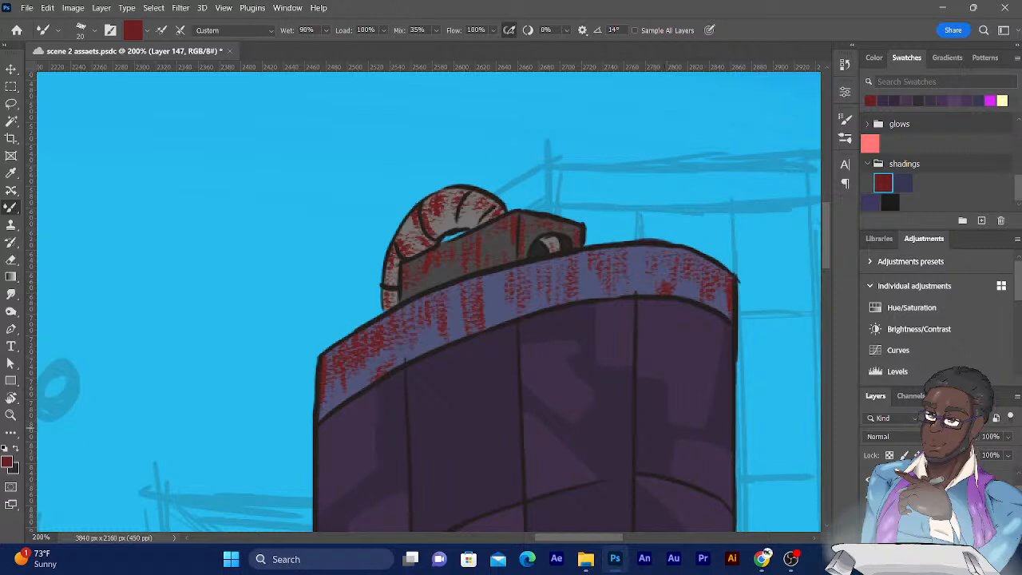
# Step: Set the grime texture layer to Color Burn and lower its opacity to 25%
pyautogui.click(879, 436)
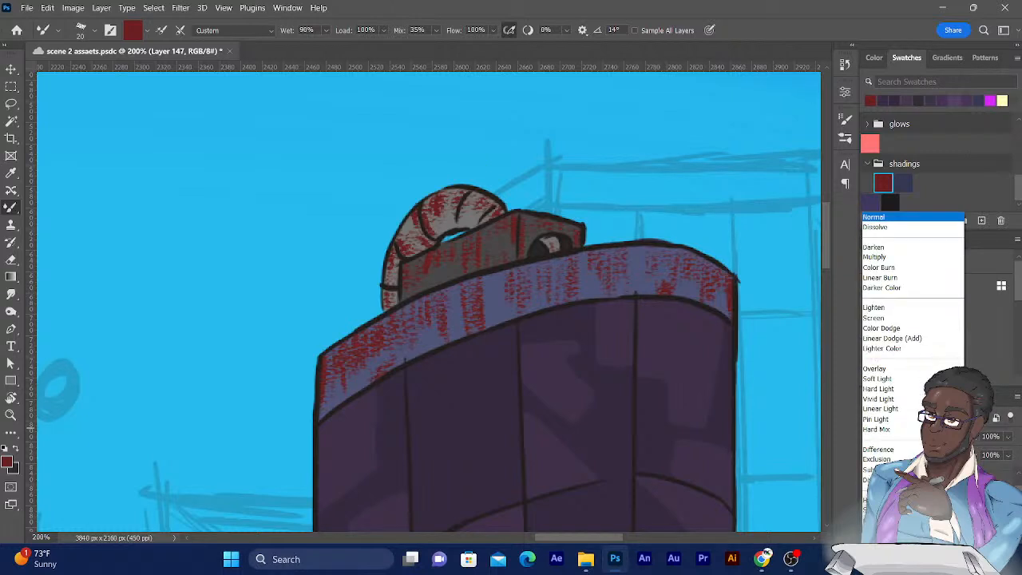
pyautogui.click(879, 268)
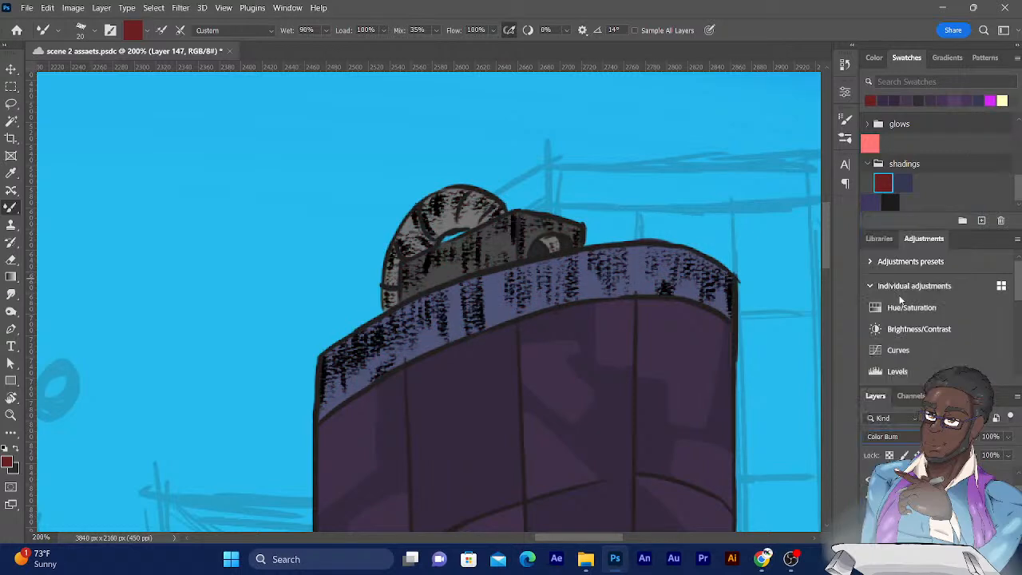
pyautogui.click(1008, 436)
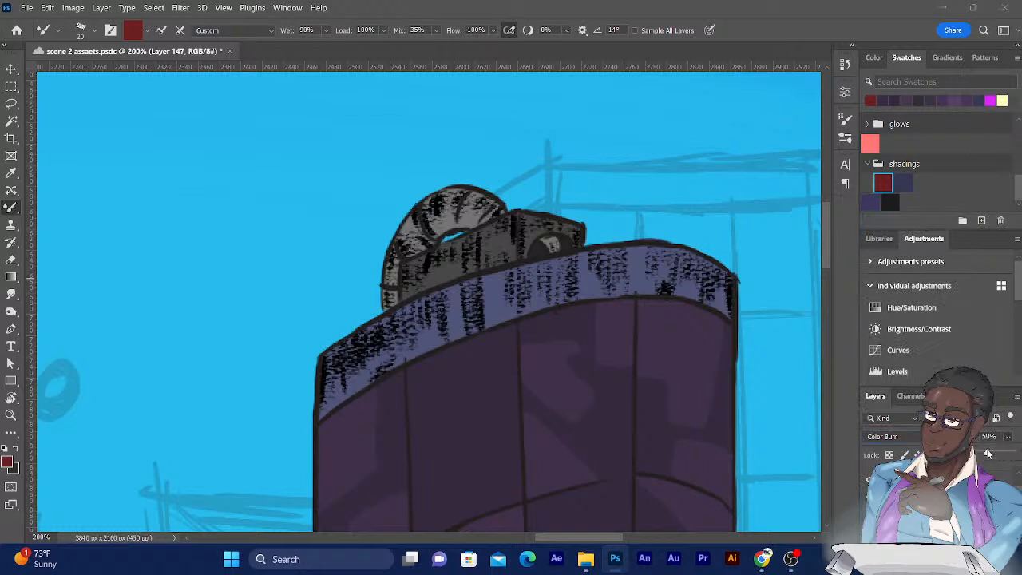
pyautogui.moveTo(989, 454); pyautogui.dragTo(987, 454)
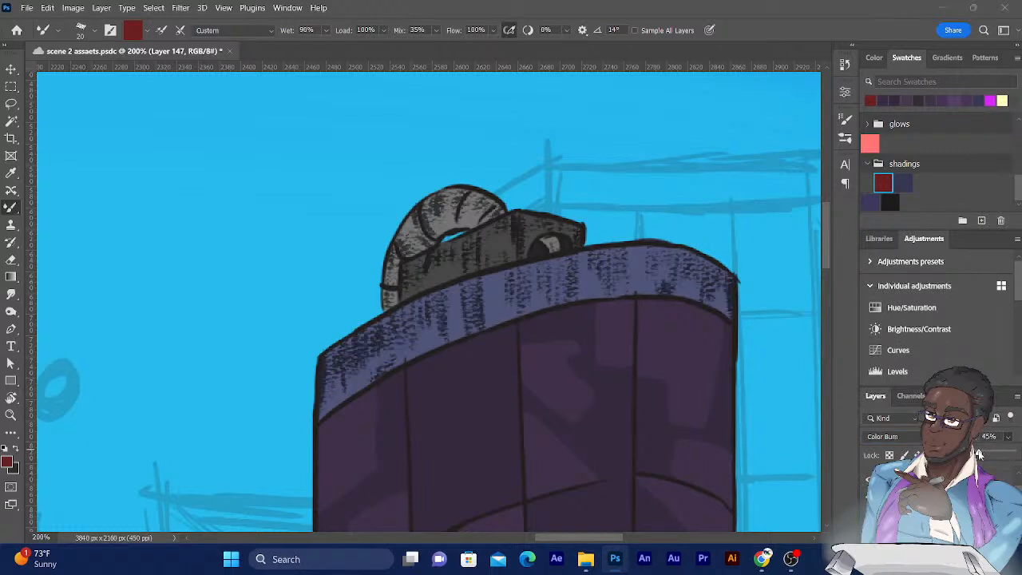
pyautogui.moveTo(960, 457); pyautogui.dragTo(955, 456)
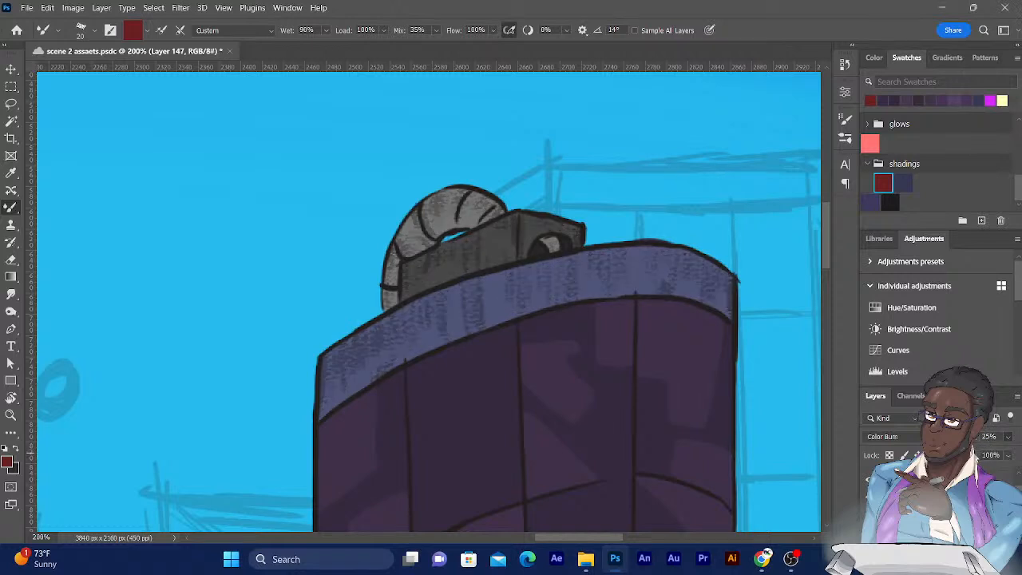
# Step: Switch the brush colour to the magenta swatch from the recent colours
pyautogui.hotkey('ctrl', '-')
pyautogui.hotkey('ctrl', '-')
pyautogui.hotkey('ctrl', '-')
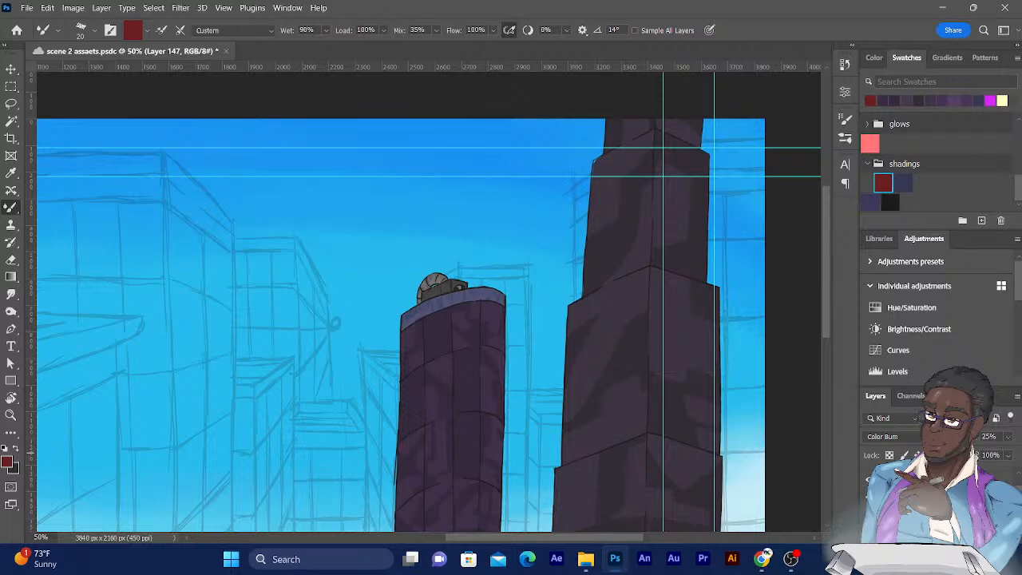
pyautogui.moveTo(367, 418); pyautogui.dragTo(344, 227)
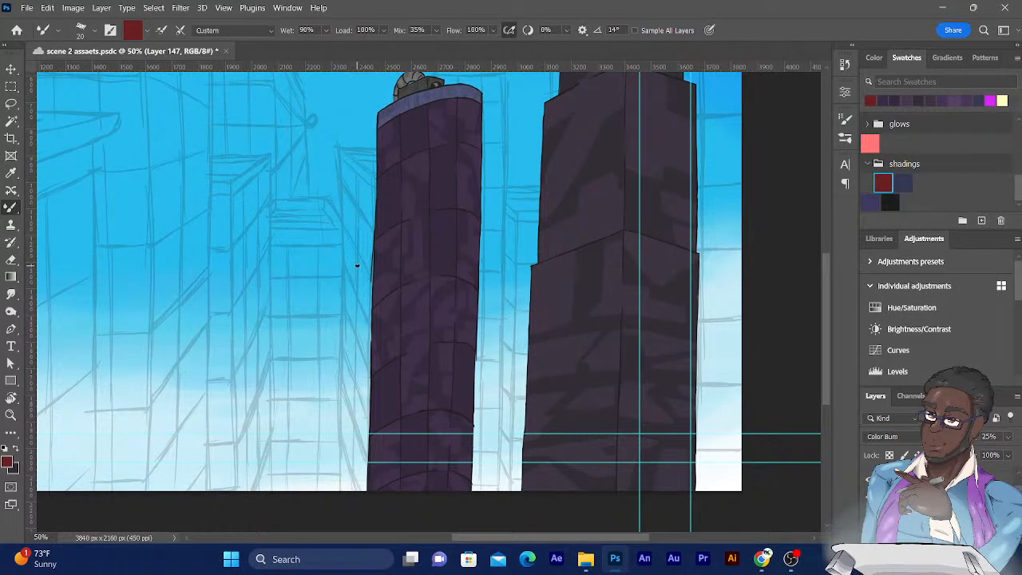
pyautogui.click(1002, 99)
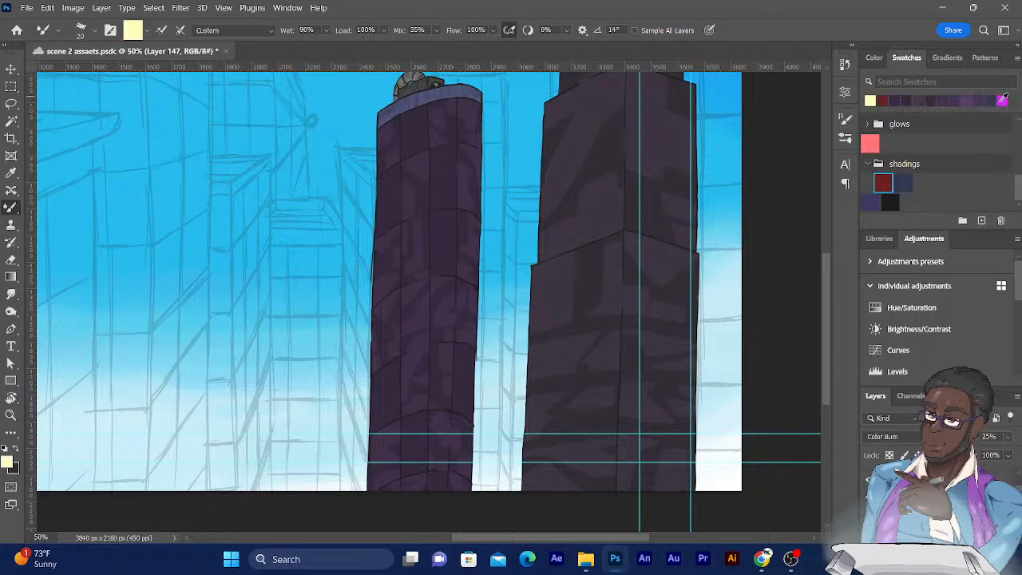
pyautogui.click(1003, 99)
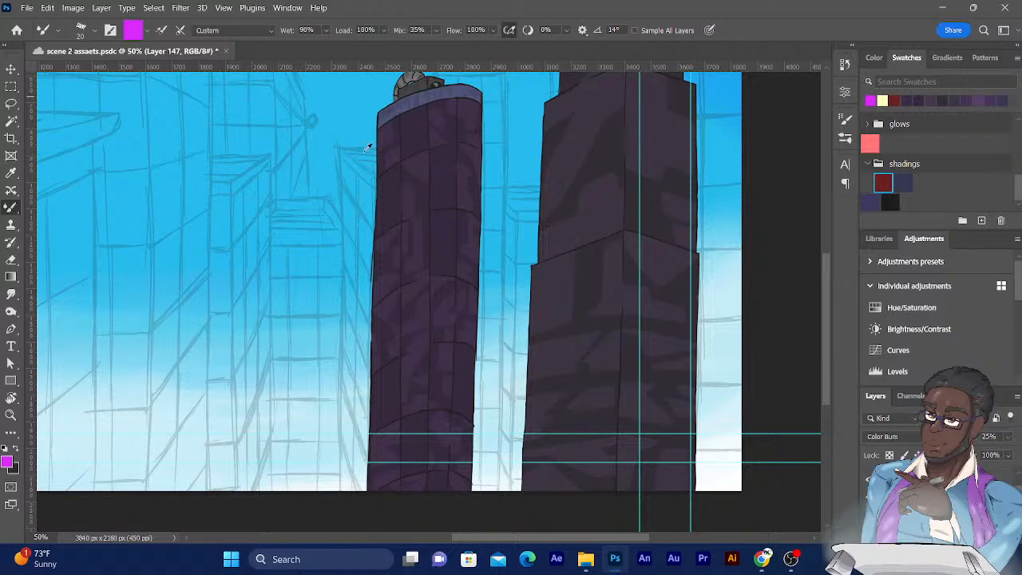
pyautogui.moveTo(333, 163); pyautogui.dragTo(323, 283)
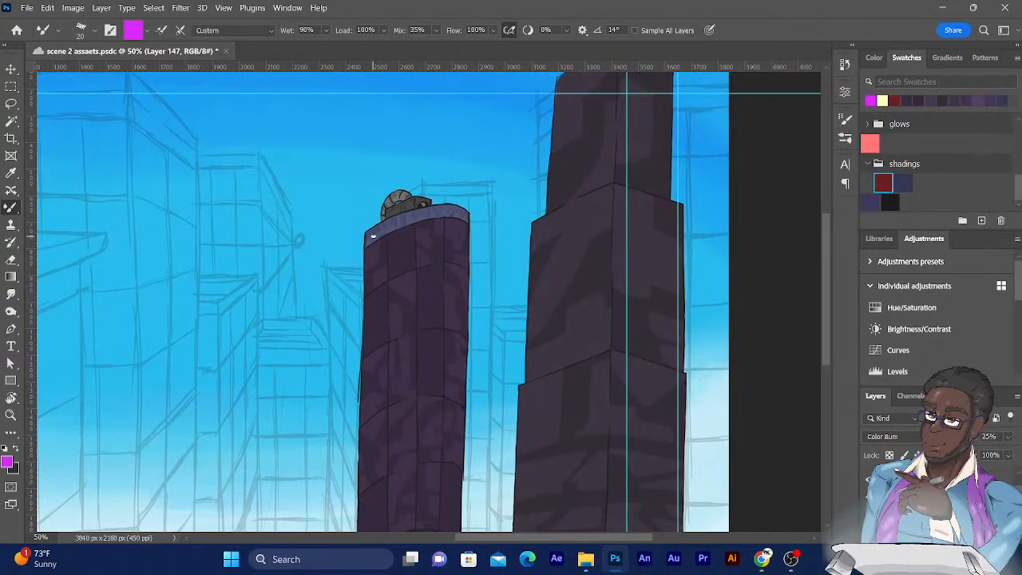
# Step: Select the building 7 group and turn on the hidden foreground buildings, background buildings and floating rocks to check the whole city scene
pyautogui.click(942, 477)
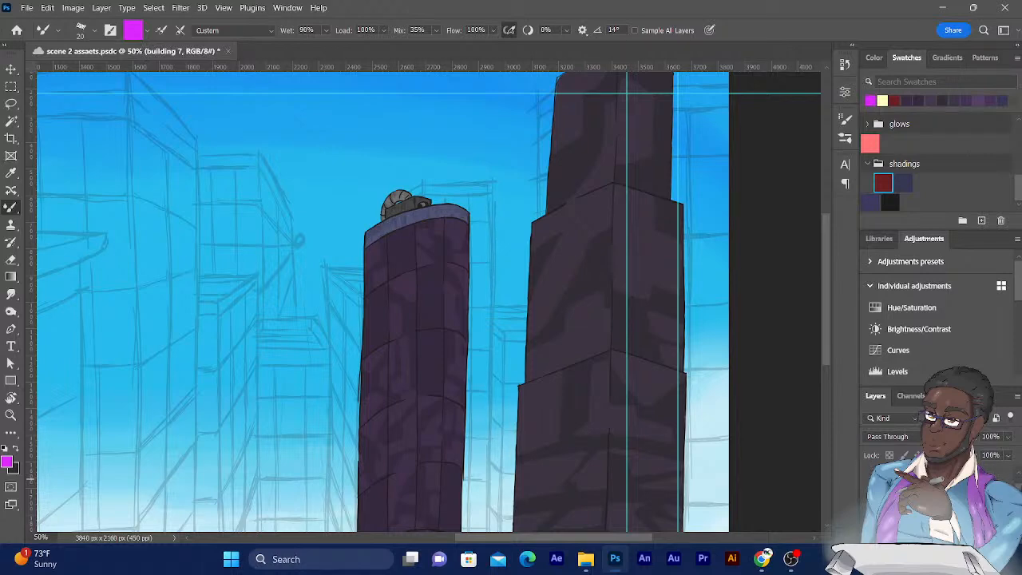
pyautogui.click(868, 501)
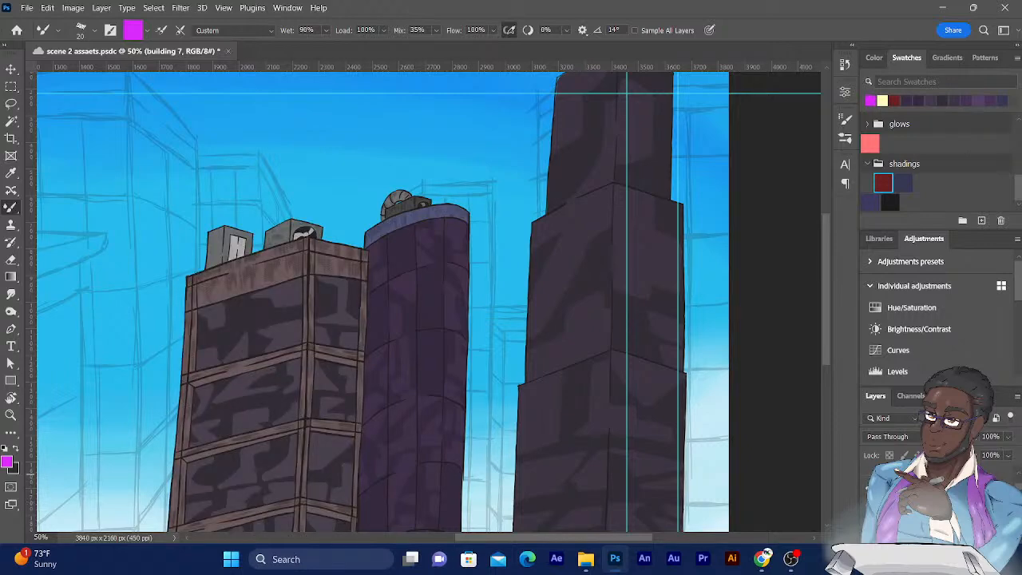
pyautogui.click(869, 471)
pyautogui.moveTo(1015, 476); pyautogui.dragTo(1016, 483)
pyautogui.click(869, 517)
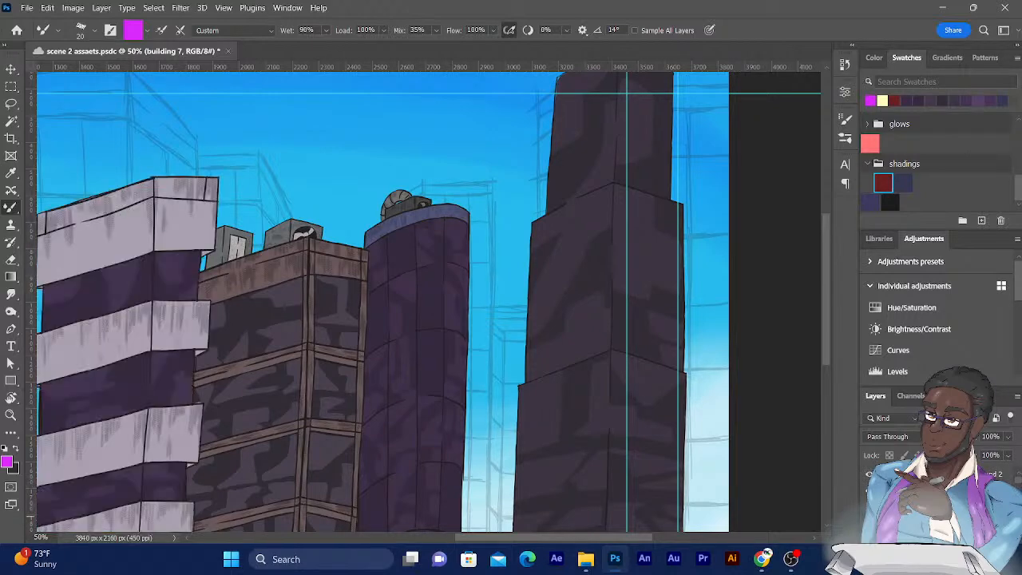
pyautogui.click(870, 527)
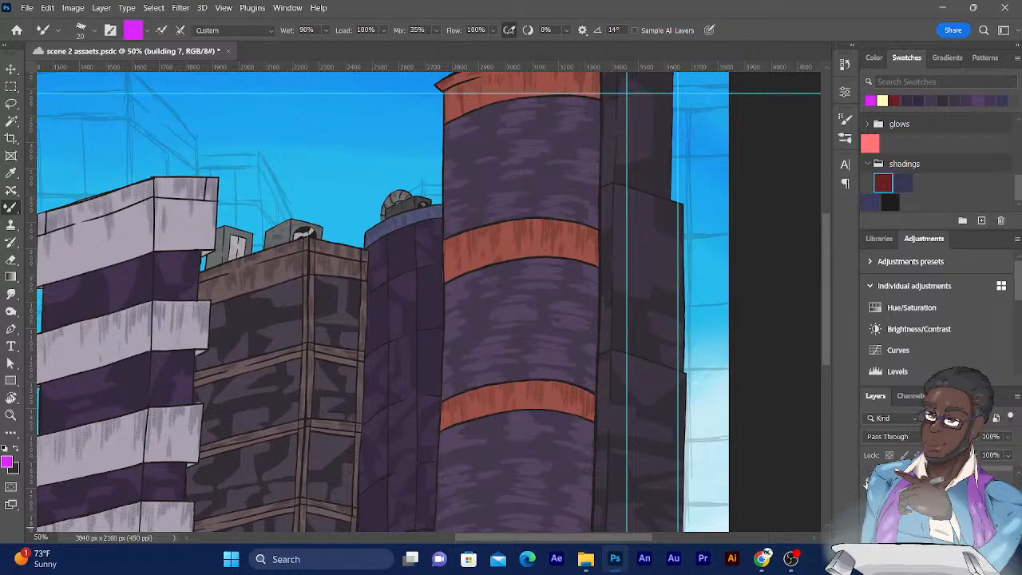
pyautogui.moveTo(868, 496); pyautogui.dragTo(868, 519)
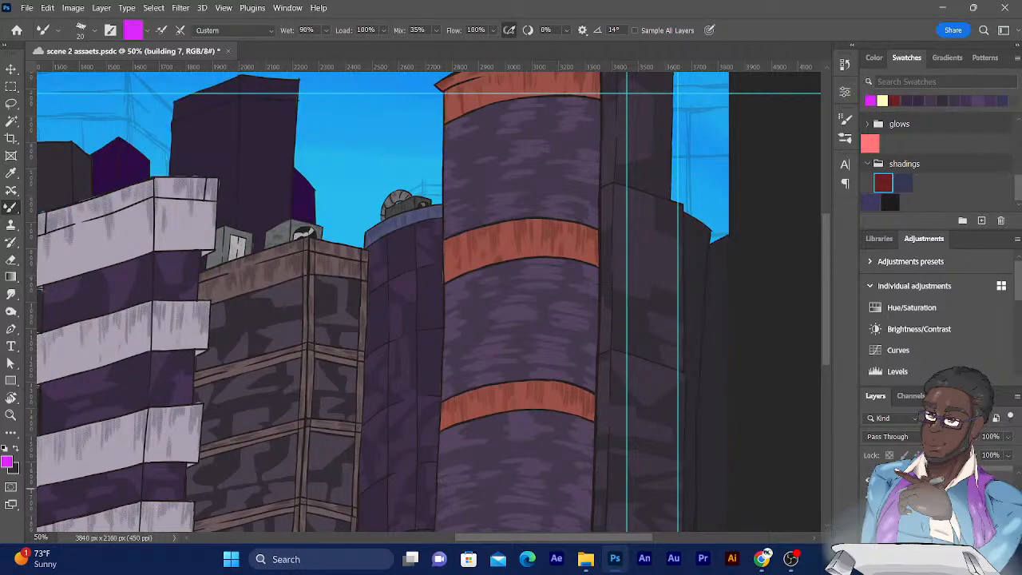
pyautogui.click(868, 518)
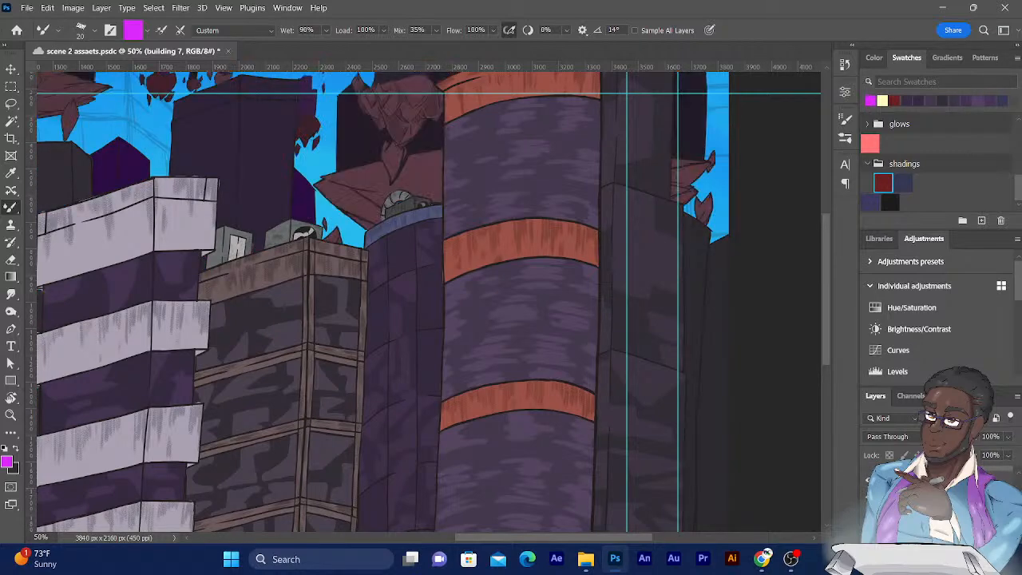
pyautogui.moveTo(244, 250); pyautogui.dragTo(435, 194)
pyautogui.moveTo(185, 165); pyautogui.dragTo(320, 229)
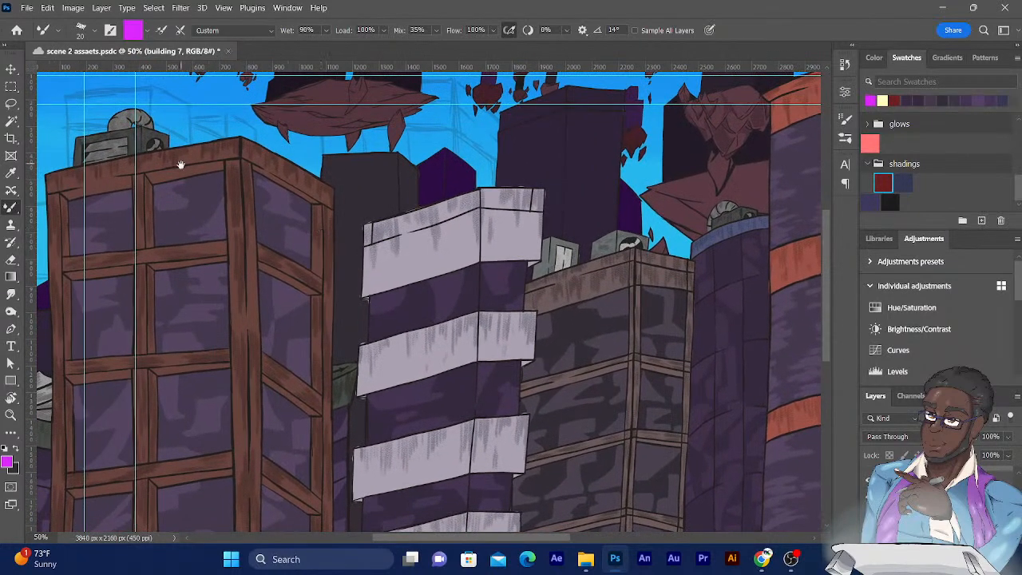
# Step: Hide and show the foreground building groups and the brown-framed building's texture layers one at a time to identify them
pyautogui.scroll(-1, 185, 174)
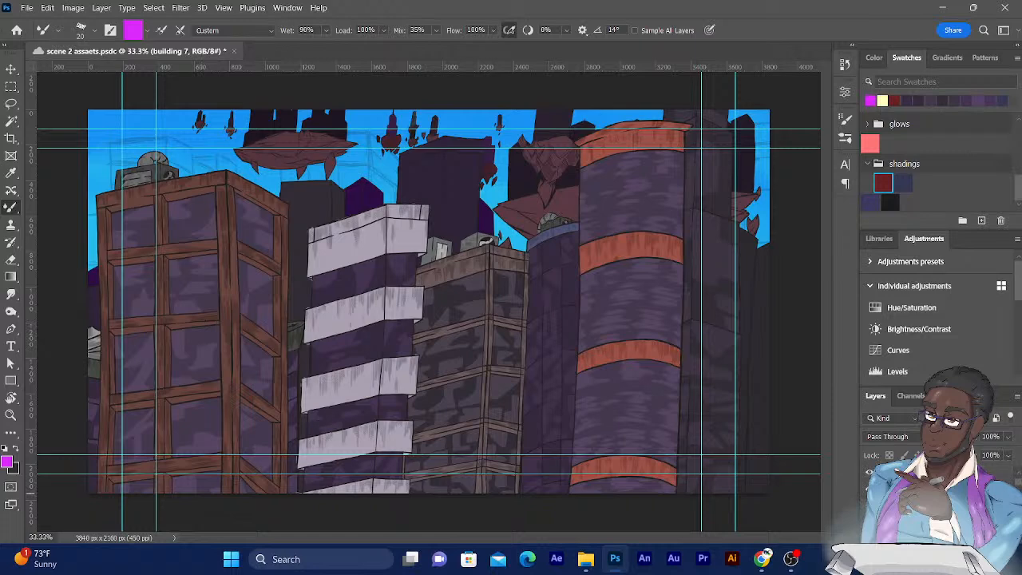
pyautogui.click(869, 500)
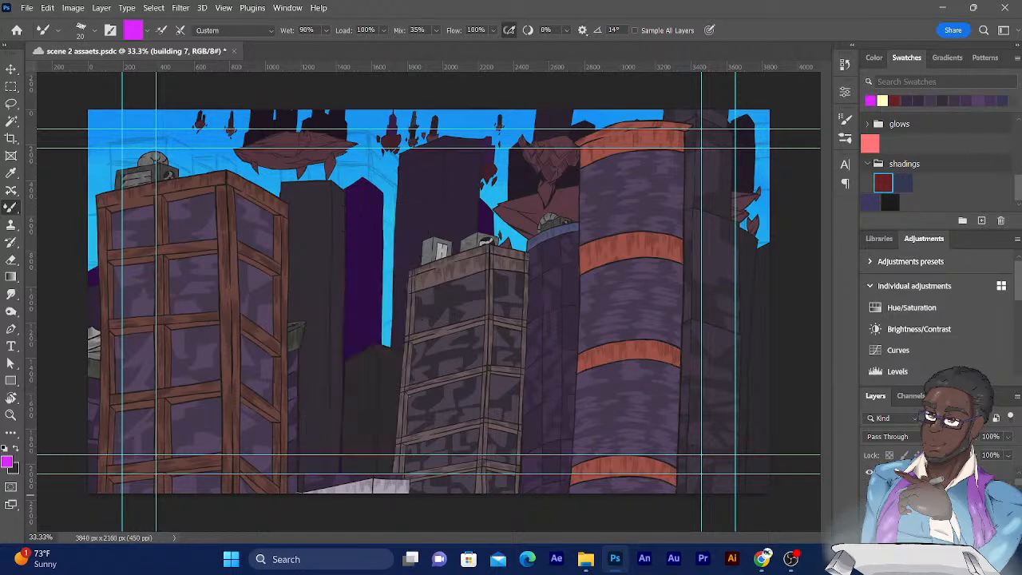
pyautogui.click(870, 501)
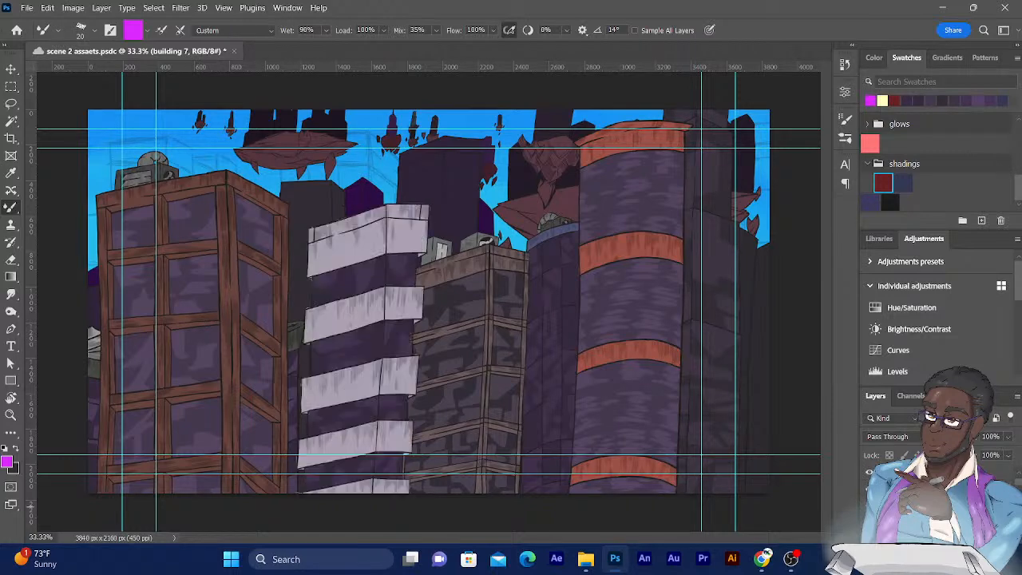
pyautogui.click(870, 513)
pyautogui.click(870, 513)
pyautogui.click(870, 523)
pyautogui.click(870, 523)
pyautogui.click(870, 471)
pyautogui.click(869, 471)
pyautogui.click(870, 522)
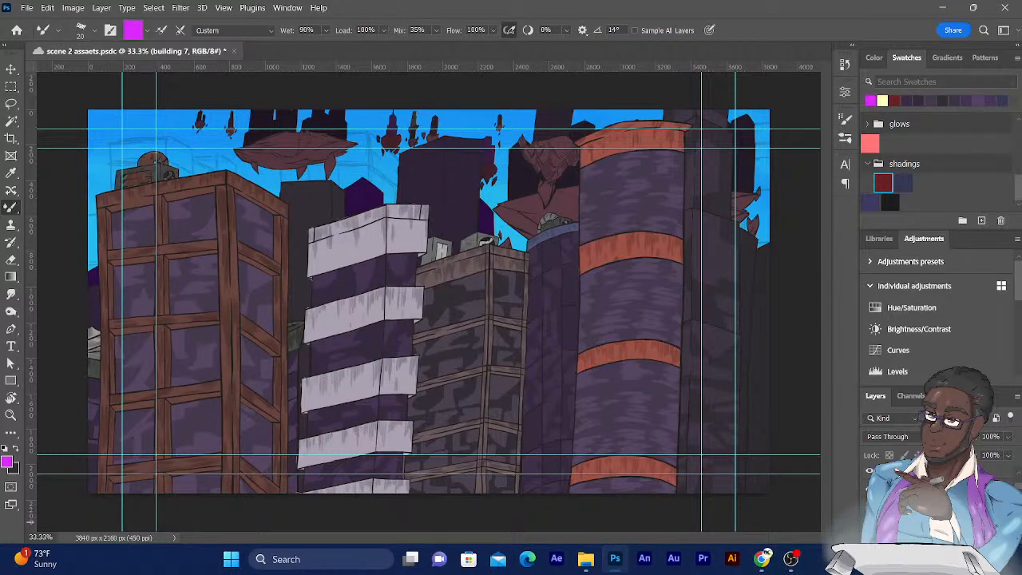
pyautogui.click(870, 522)
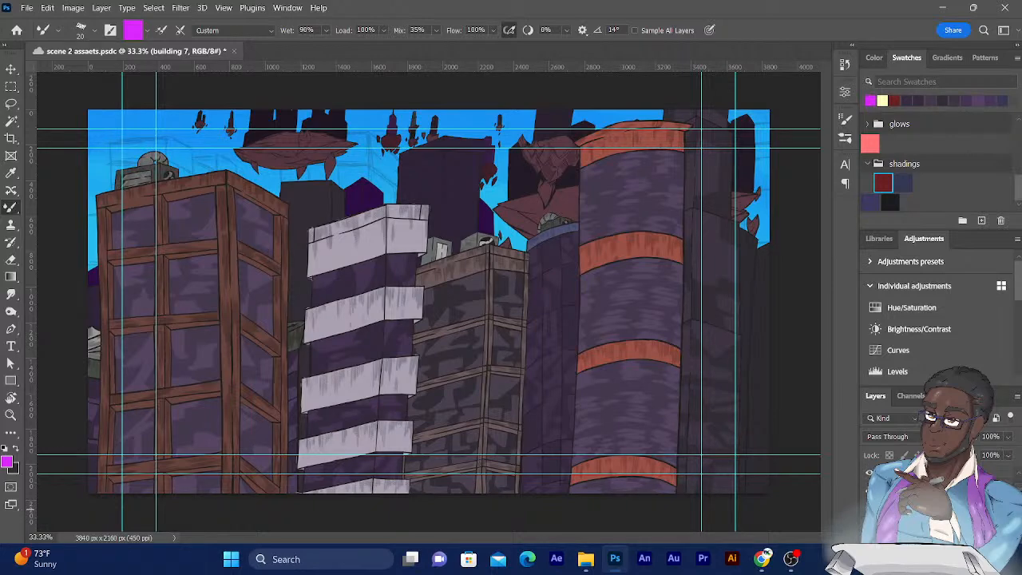
# Step: Lower the opacity of the brown-framed building's Screen window reflection layer, Layer 140, to 15%
pyautogui.click(870, 474)
pyautogui.click(870, 474)
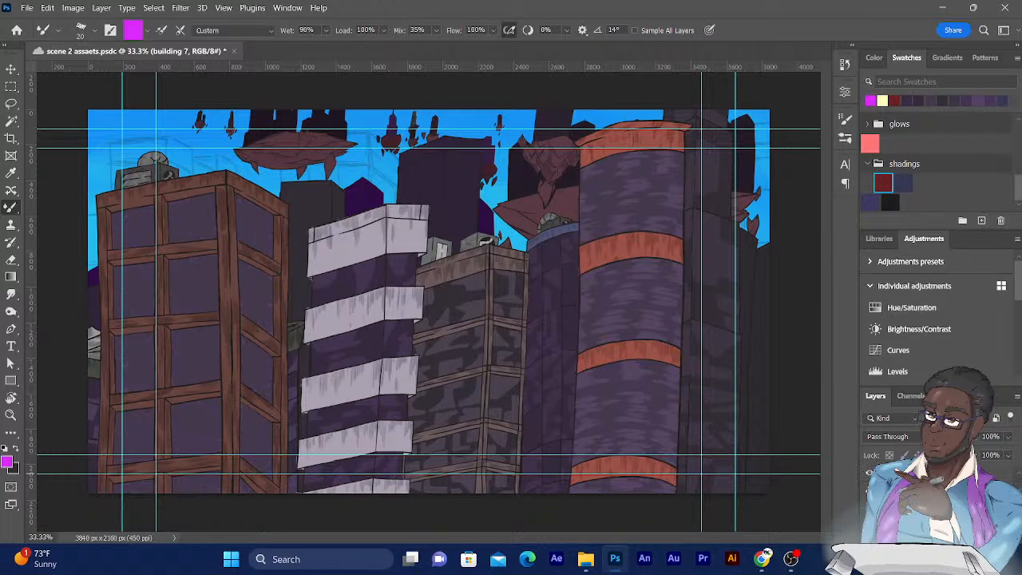
pyautogui.click(1003, 470)
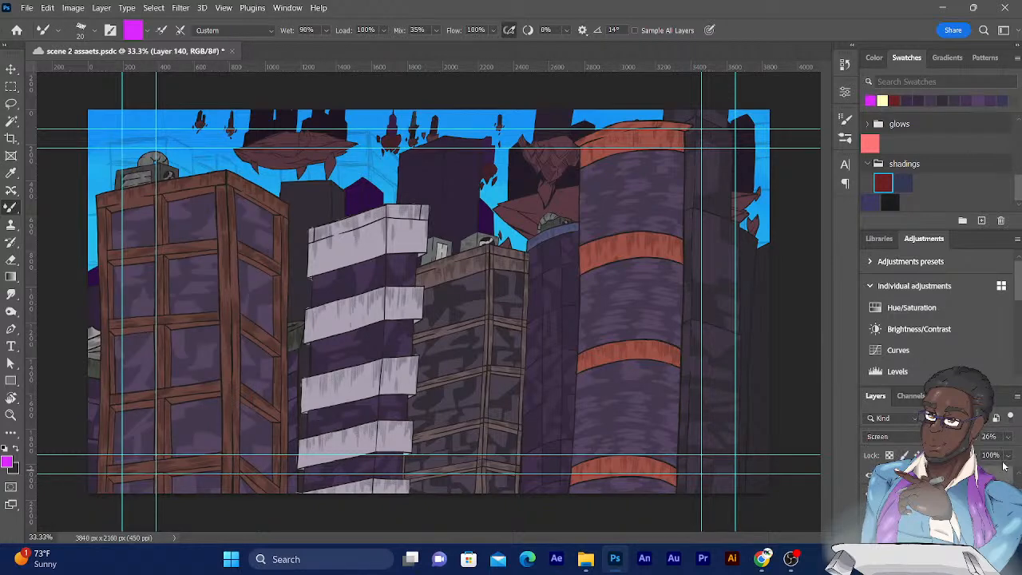
pyautogui.click(1007, 438)
pyautogui.moveTo(947, 453); pyautogui.dragTo(941, 457)
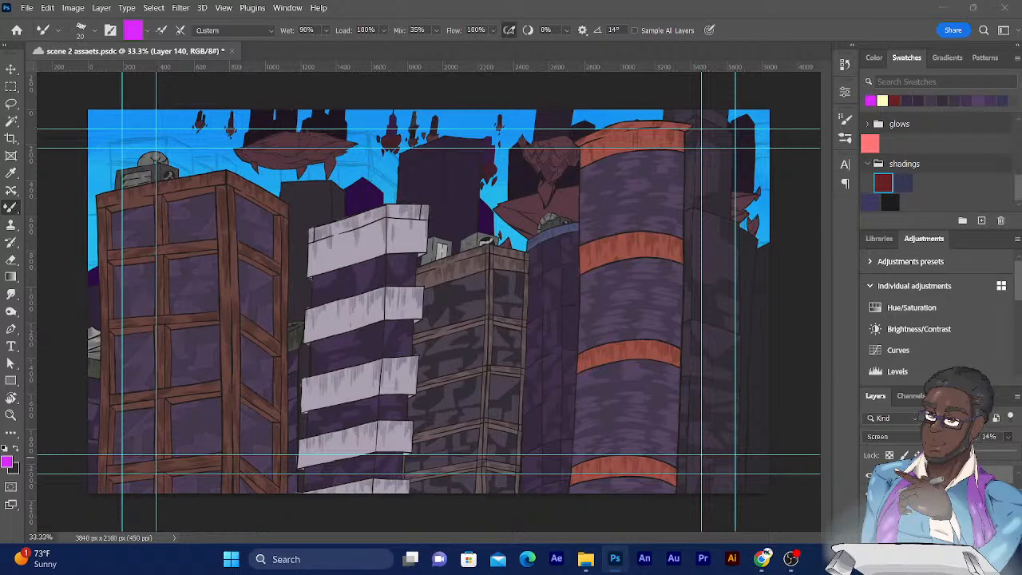
pyautogui.moveTo(945, 457); pyautogui.dragTo(944, 454)
pyautogui.press('Return')
pyautogui.moveTo(958, 437); pyautogui.dragTo(964, 436)
pyautogui.moveTo(947, 455); pyautogui.dragTo(950, 456)
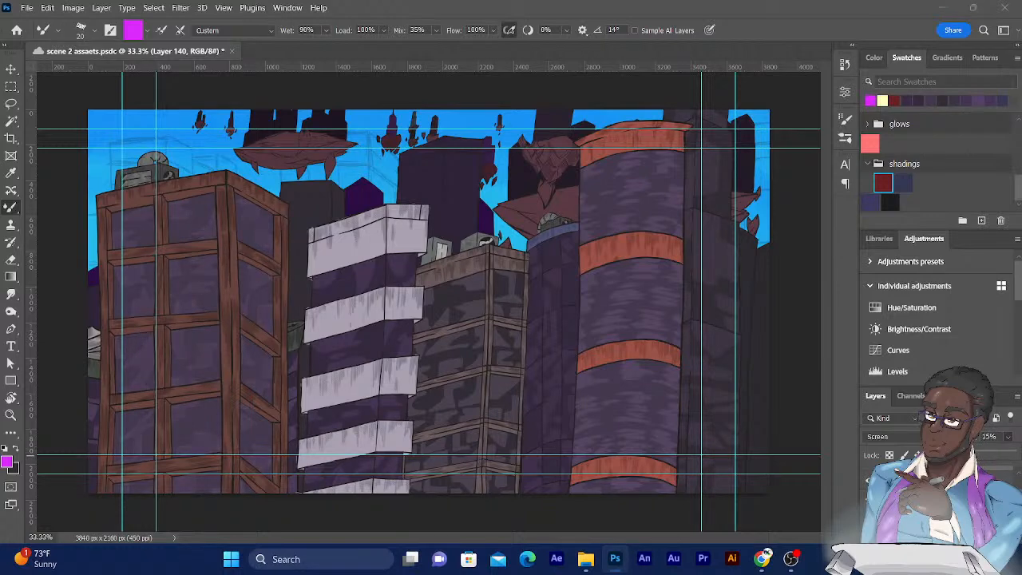
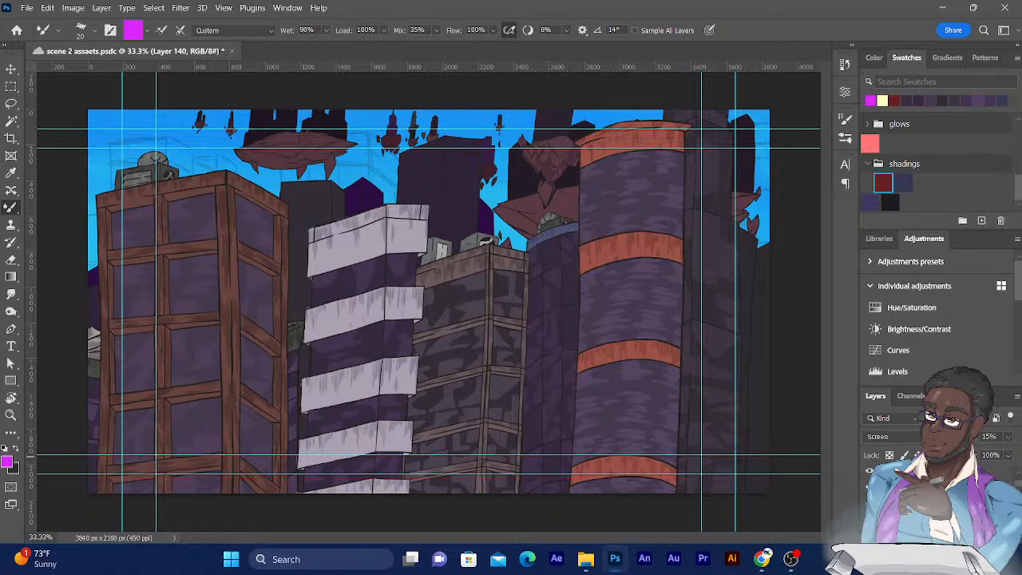
# Step: Identify the next building's reflection layer by toggling its visibility, and set the Screen-blended Layer 142 to 28% opacity
pyautogui.click(926, 502)
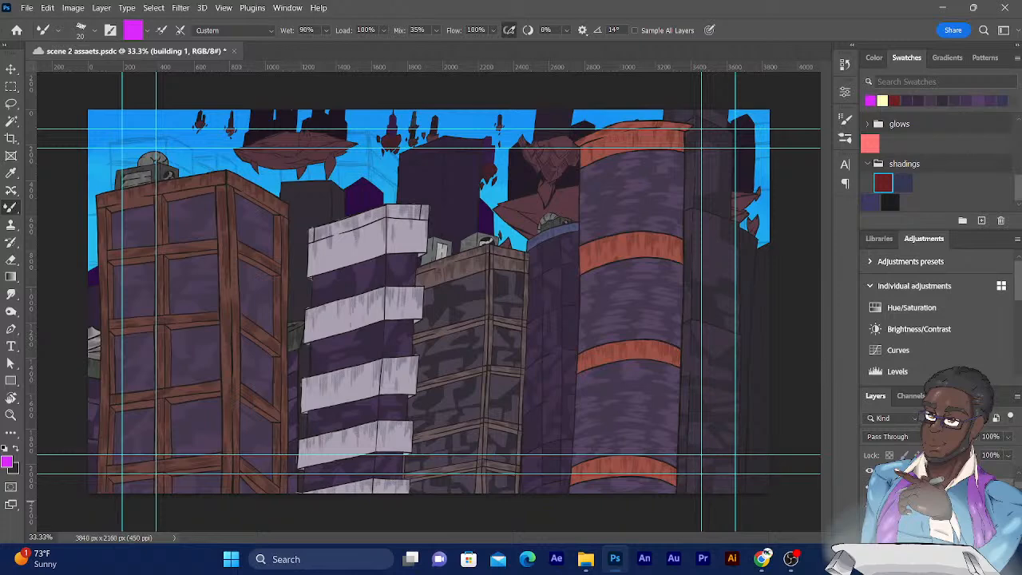
pyautogui.click(870, 501)
pyautogui.click(870, 504)
pyautogui.click(870, 506)
pyautogui.click(870, 505)
pyautogui.click(926, 505)
pyautogui.click(870, 506)
pyautogui.click(870, 505)
pyautogui.click(919, 507)
pyautogui.click(1008, 436)
pyautogui.moveTo(977, 455); pyautogui.dragTo(968, 455)
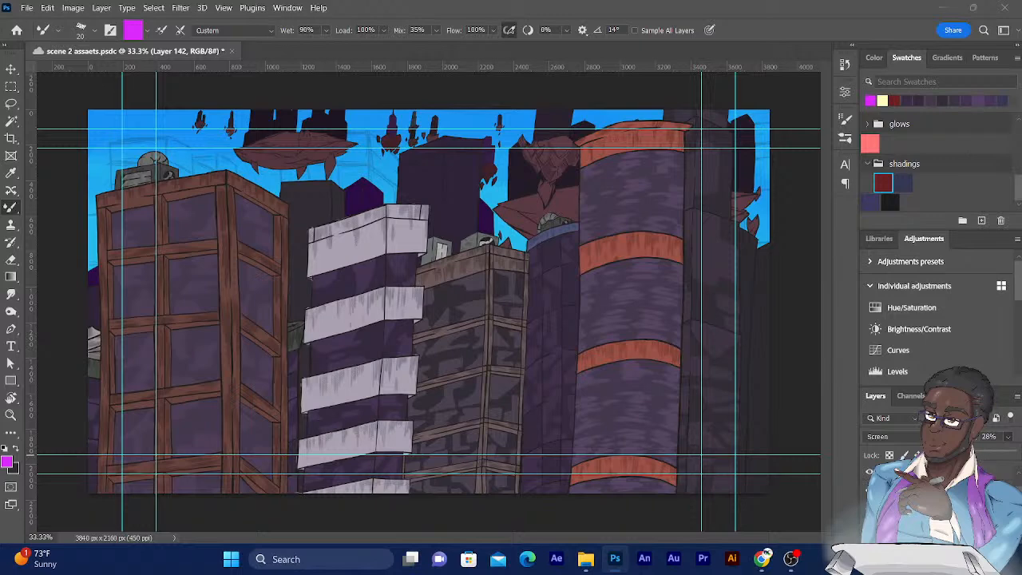
# Step: Locate the reflection layer of the grey grid-framed building, building 4, and lower the Screen-blended Layer 144 to 23% opacity
pyautogui.click(942, 487)
pyautogui.scroll(-5, 942, 487)
pyautogui.click(926, 520)
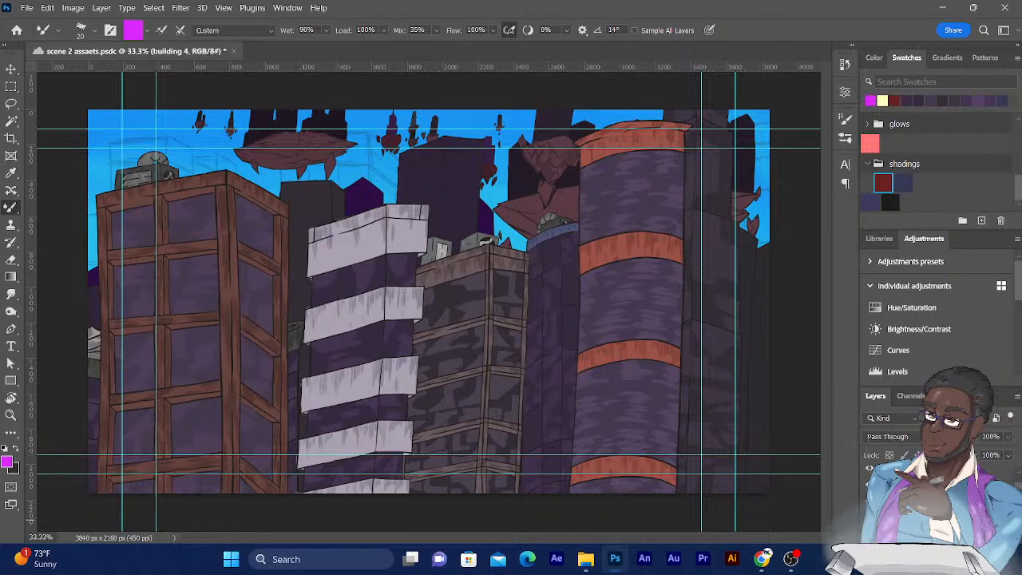
pyautogui.click(869, 519)
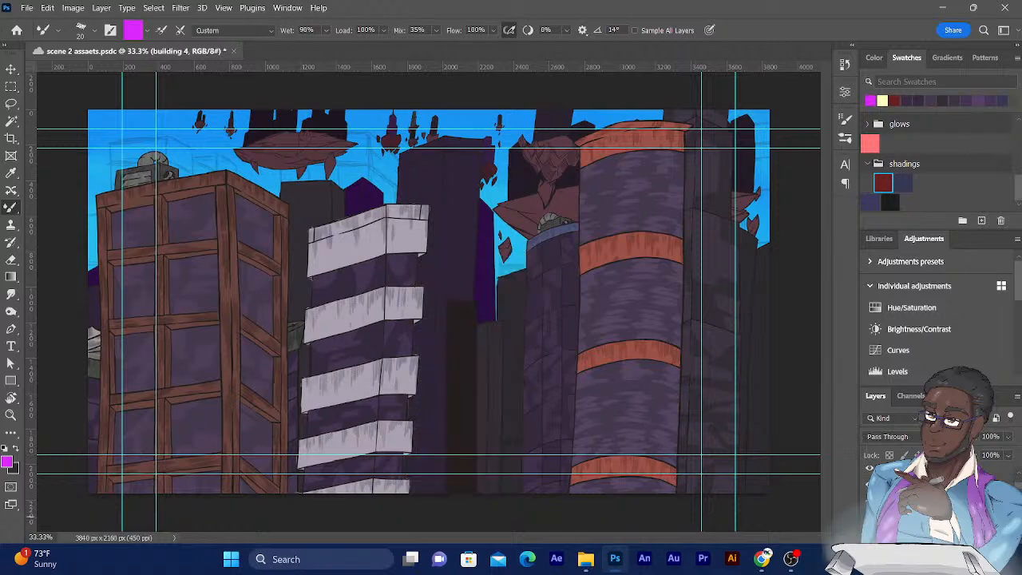
pyautogui.click(870, 518)
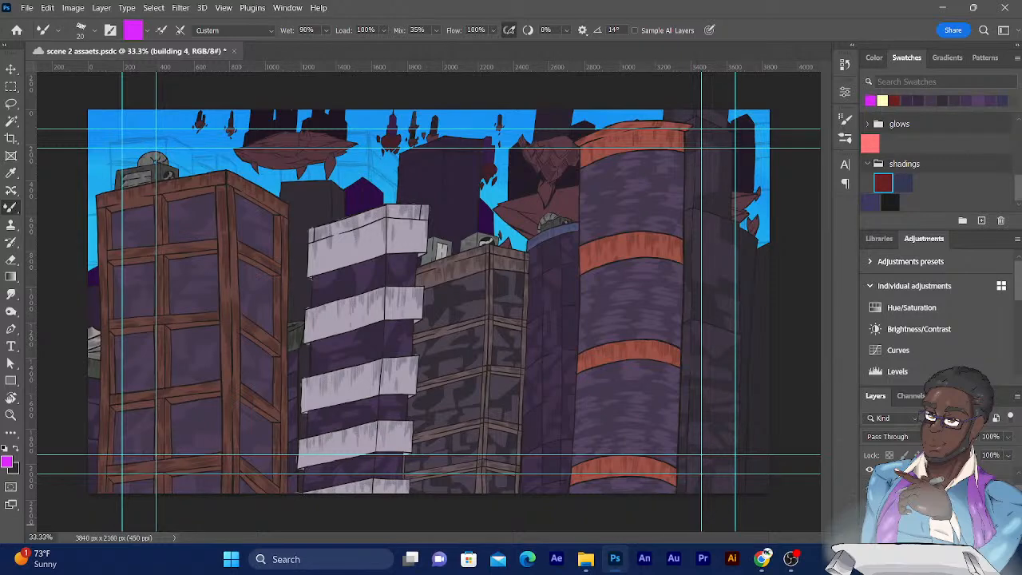
pyautogui.moveTo(479, 254); pyautogui.dragTo(427, 268)
pyautogui.click(869, 496)
pyautogui.click(870, 497)
pyautogui.click(935, 497)
pyautogui.click(1008, 438)
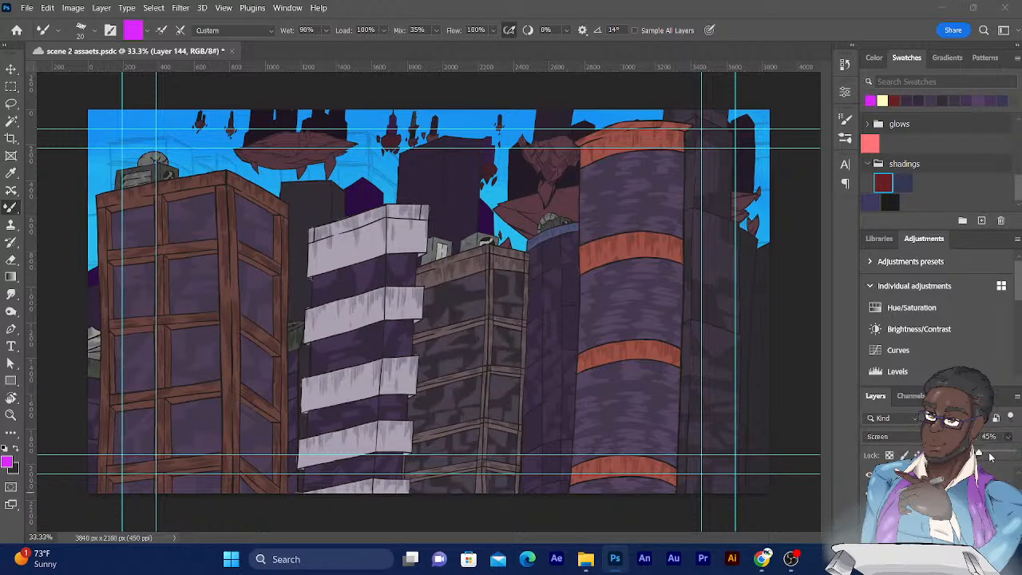
pyautogui.moveTo(980, 457); pyautogui.dragTo(962, 456)
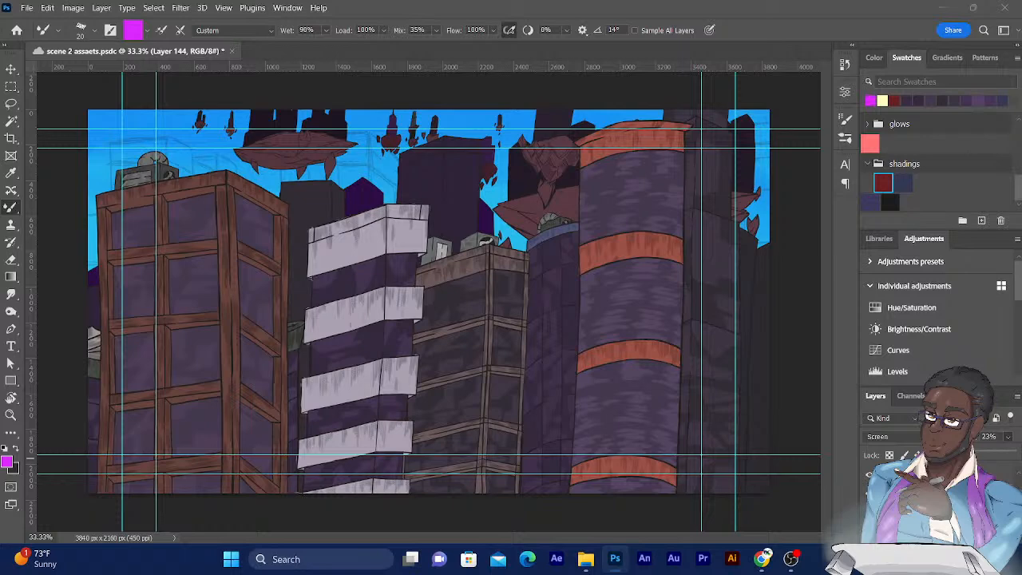
pyautogui.press('Return')
# Step: Hide the foreground and background building groups, leaving the floating islands over the sky and sketch
pyautogui.click(926, 511)
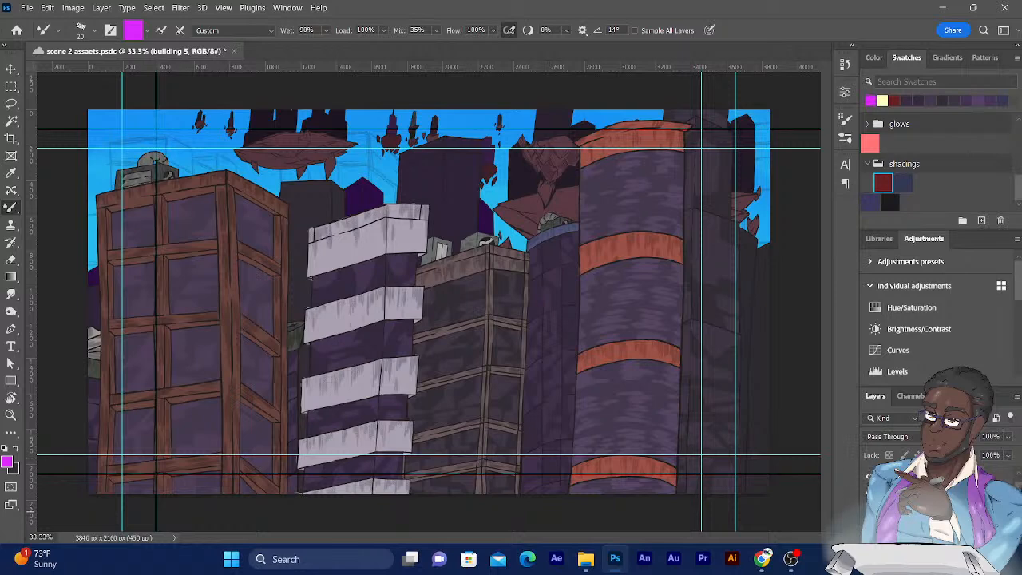
pyautogui.click(926, 521)
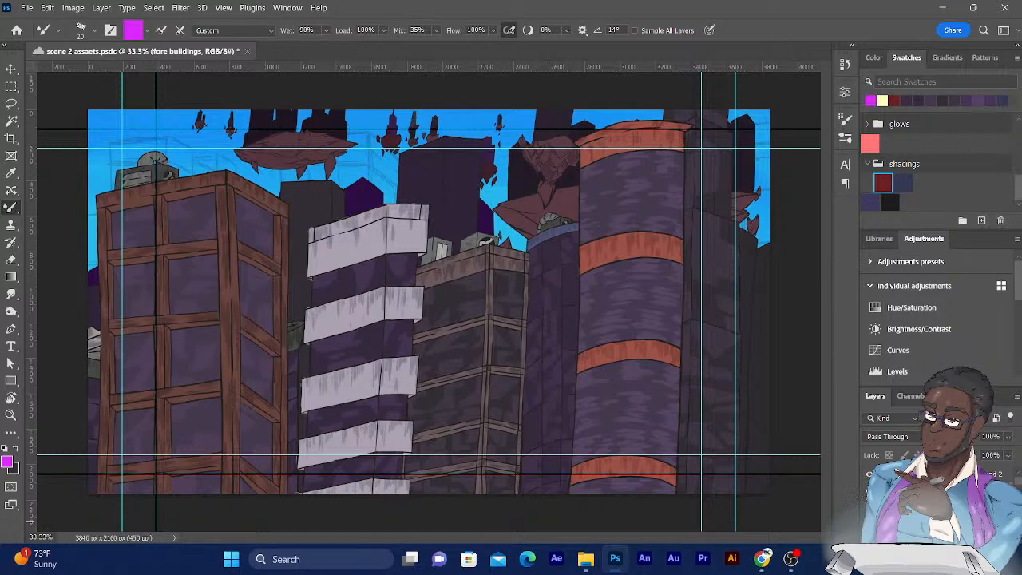
pyautogui.click(869, 522)
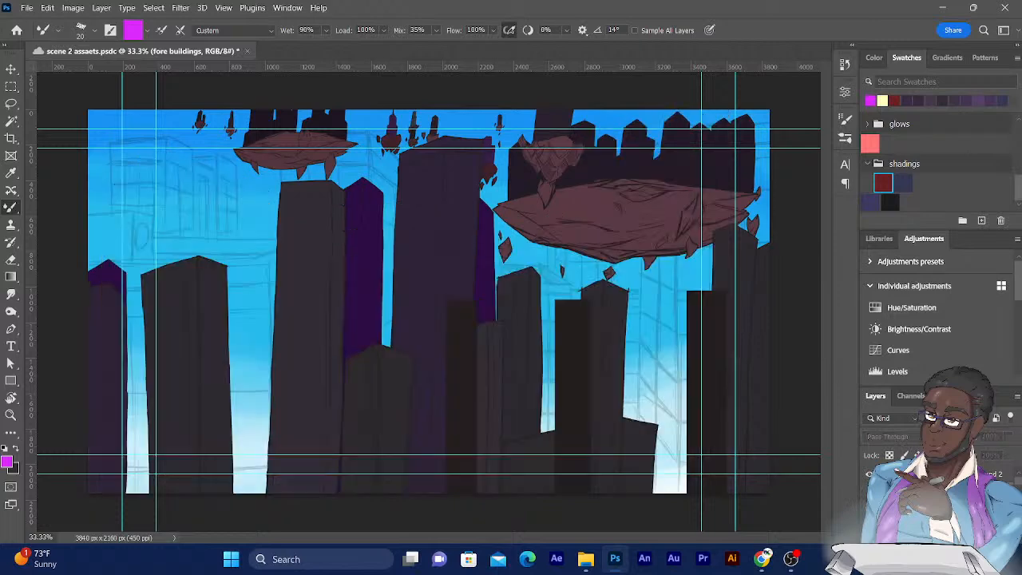
pyautogui.click(870, 521)
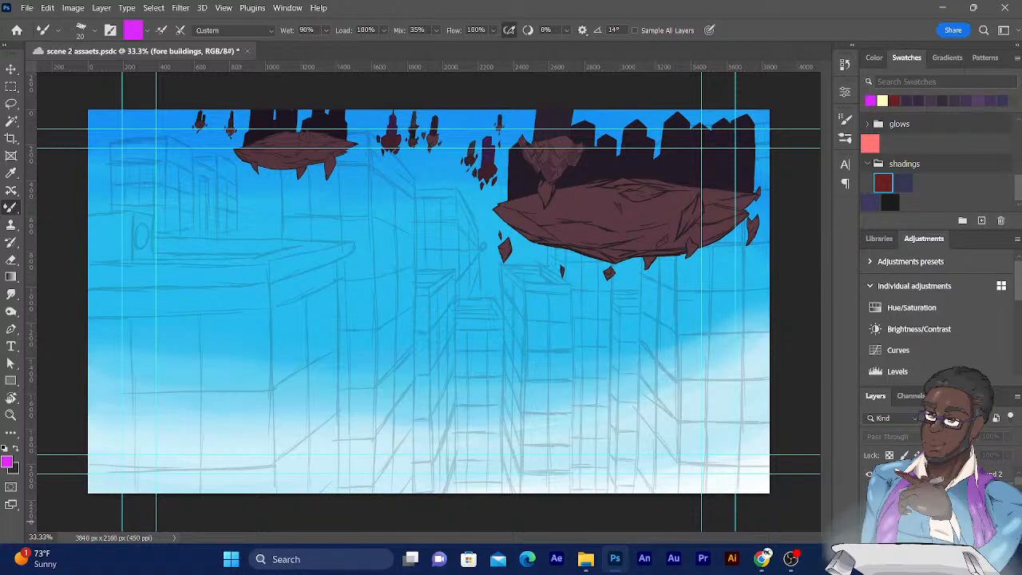
# Step: Select the floating islands group and hide and show the small islands one by one to identify each
pyautogui.hotkey('ctrl', '+')
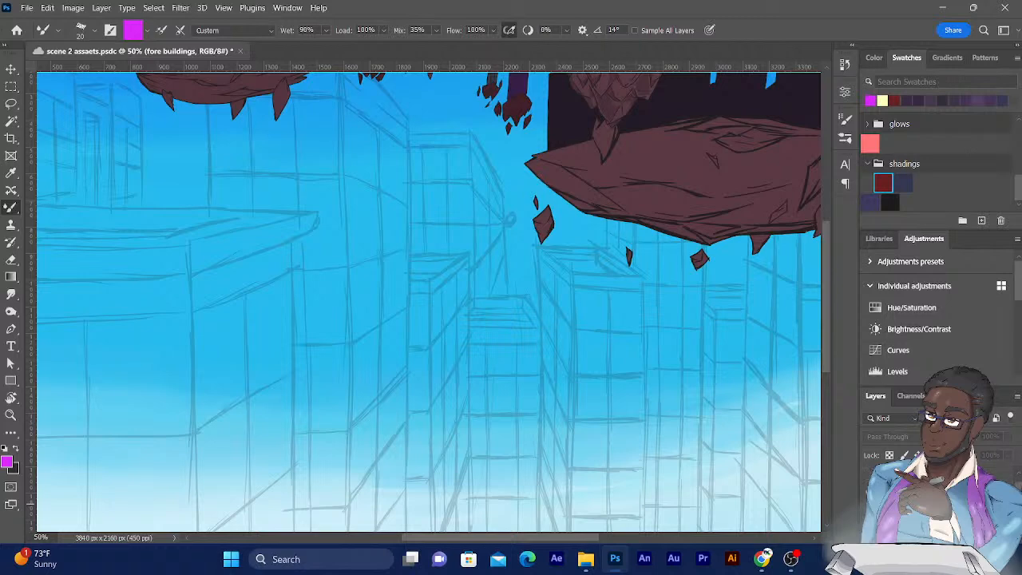
pyautogui.click(926, 503)
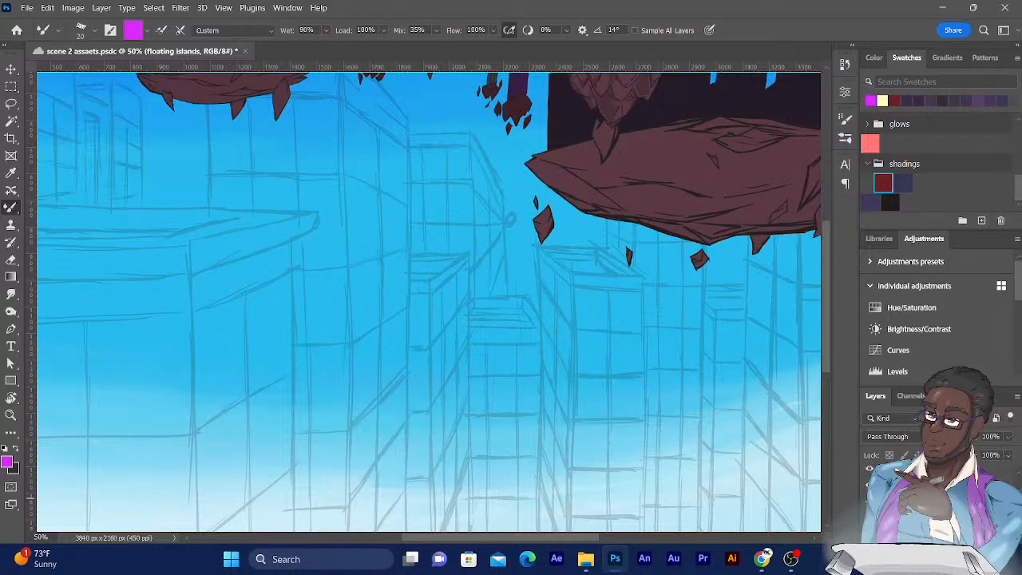
pyautogui.moveTo(566, 333); pyautogui.dragTo(504, 486)
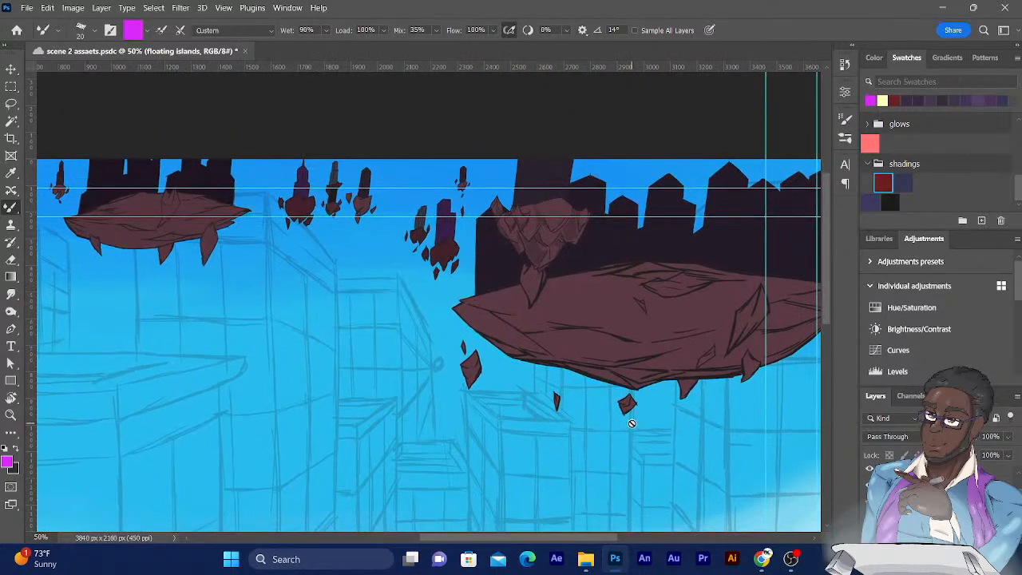
pyautogui.hotkey('ctrl', 'z')
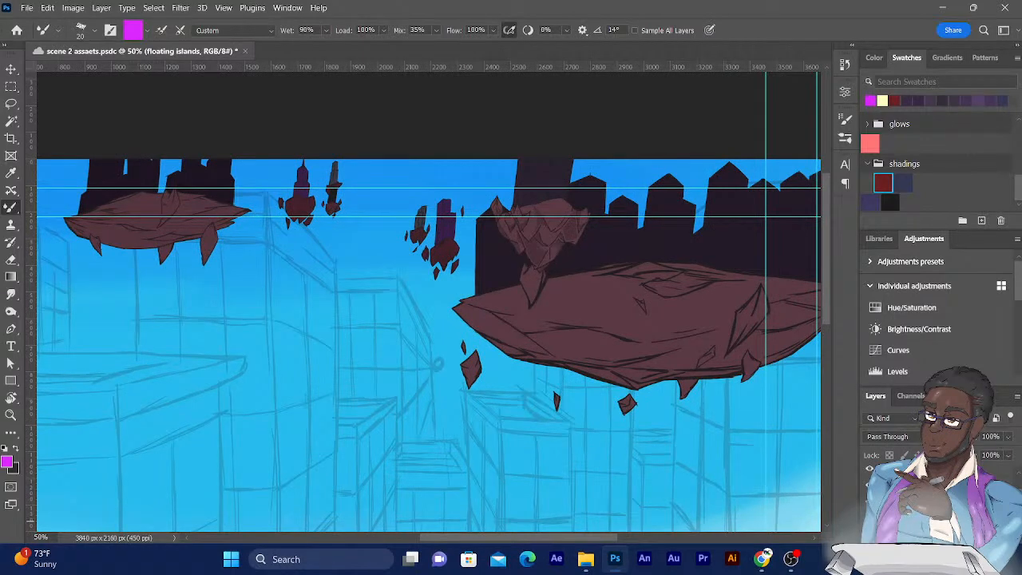
pyautogui.hotkey('ctrl', 'shift', 'z')
pyautogui.hotkey('ctrl', 'z')
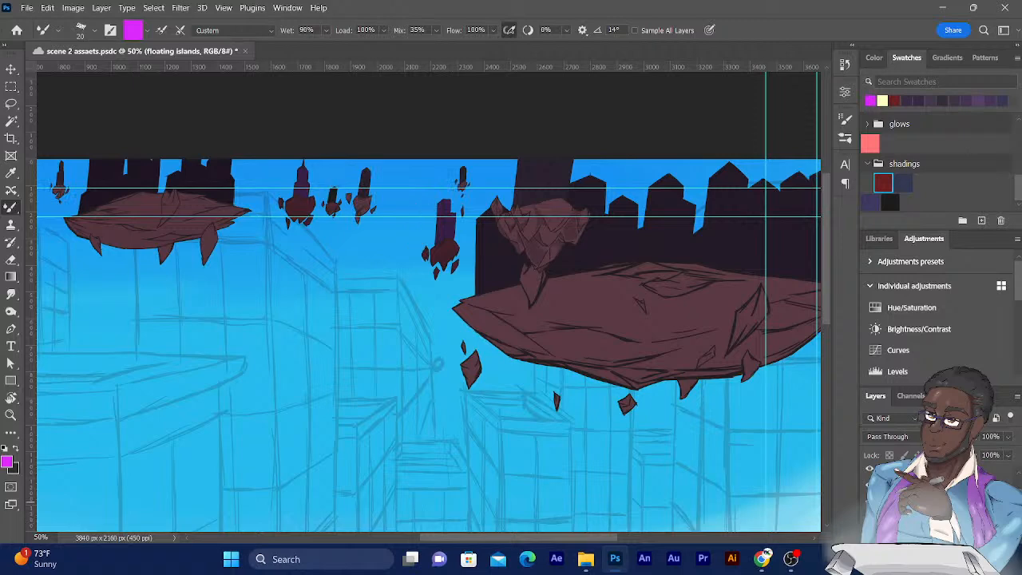
pyautogui.hotkey('ctrl', 'shift', 'z')
pyautogui.hotkey('ctrl', 'z')
pyautogui.hotkey('ctrl', 'shift', 'z')
pyautogui.hotkey('ctrl', 'z')
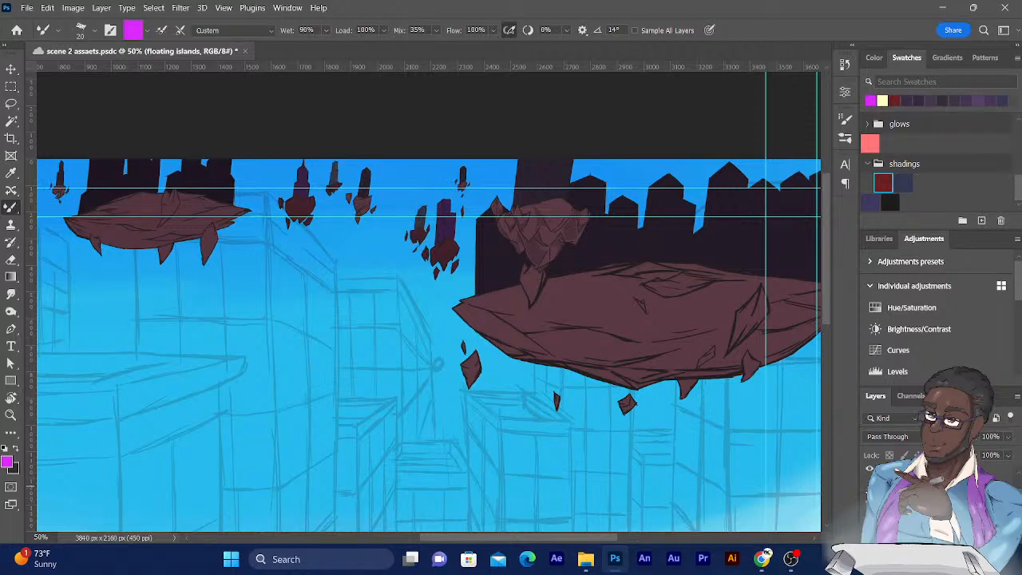
pyautogui.hotkey('ctrl', 'shift', 'z')
# Step: Toggle the remaining island layers to identify them, and select the pointed rock's Multiply shading layer, Layer 32
pyautogui.click(870, 470)
pyautogui.click(870, 470)
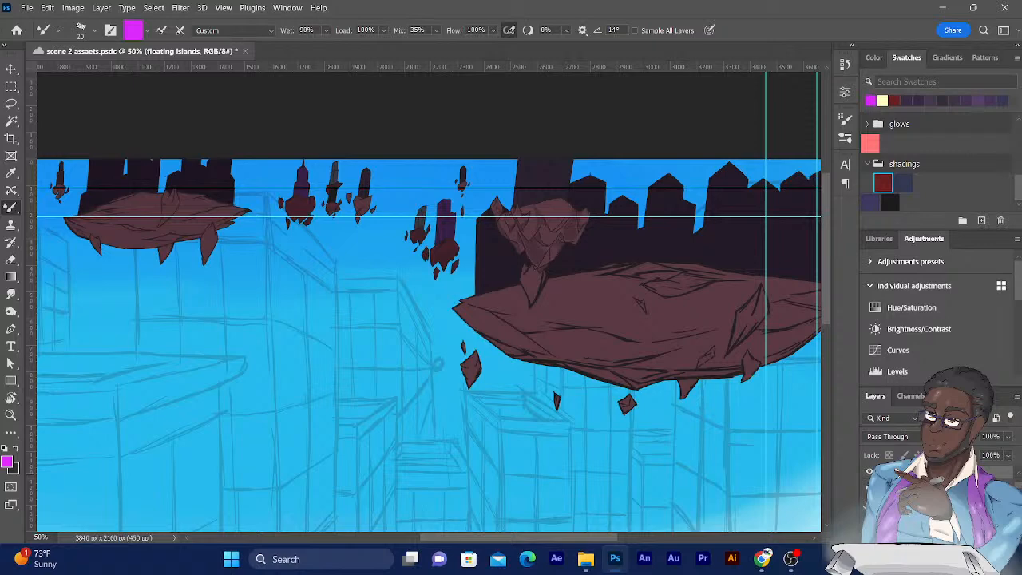
pyautogui.click(869, 488)
pyautogui.click(870, 488)
pyautogui.click(918, 501)
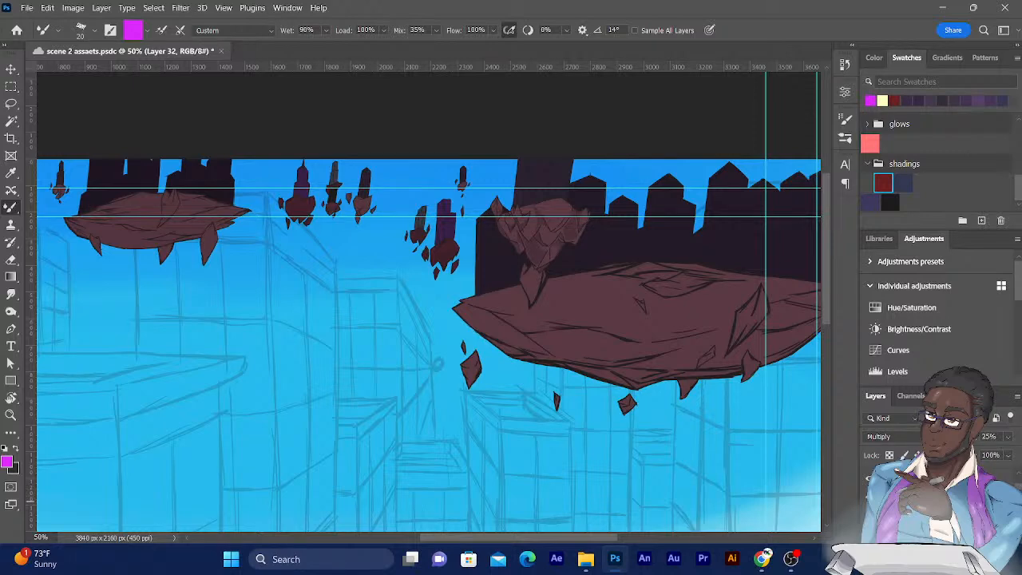
# Step: Try the rock shading layer in Normal mode at 100% opacity, and restore it to Multiply at 25%
pyautogui.click(886, 436)
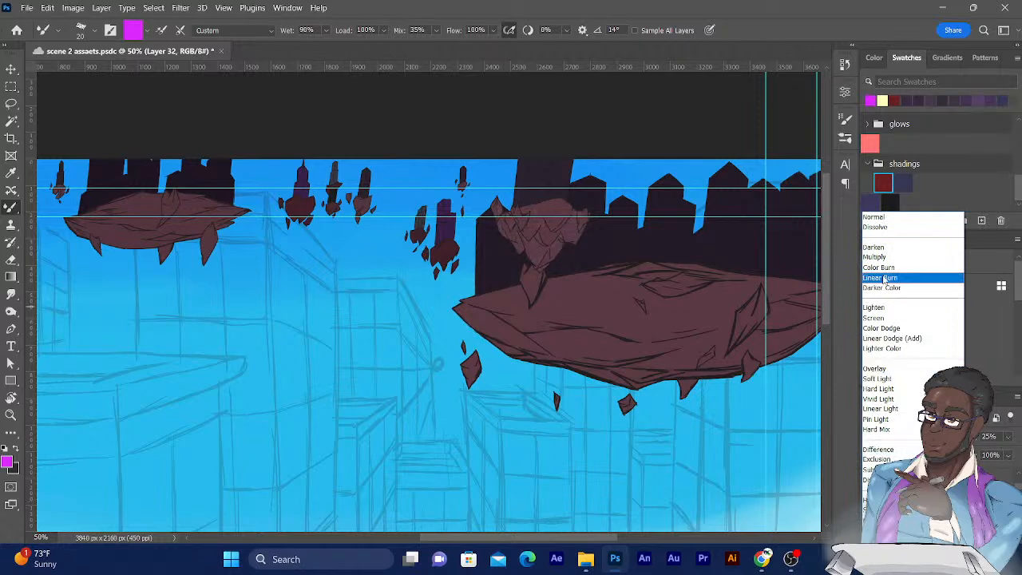
pyautogui.click(878, 219)
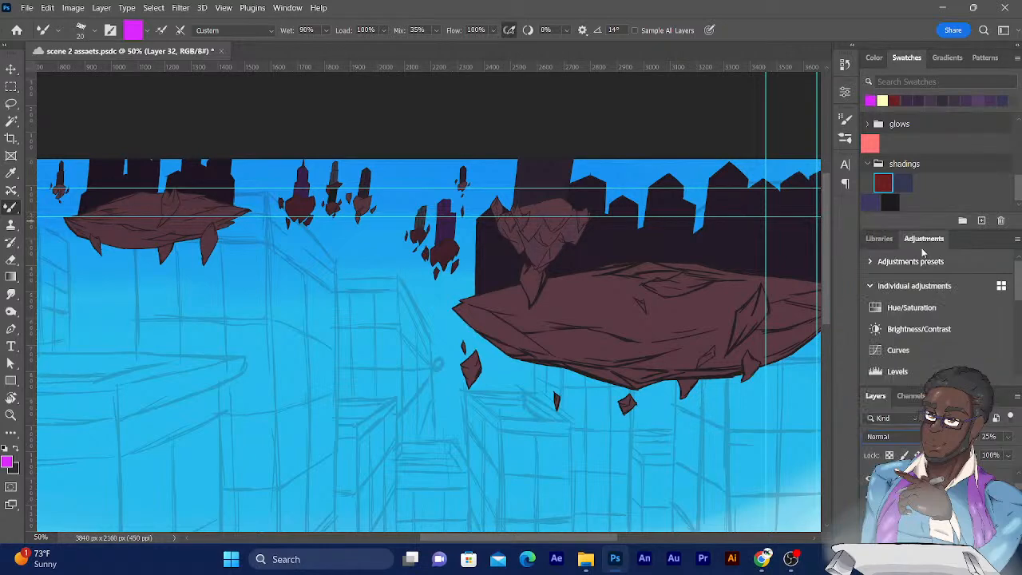
pyautogui.moveTo(964, 454); pyautogui.dragTo(1012, 455)
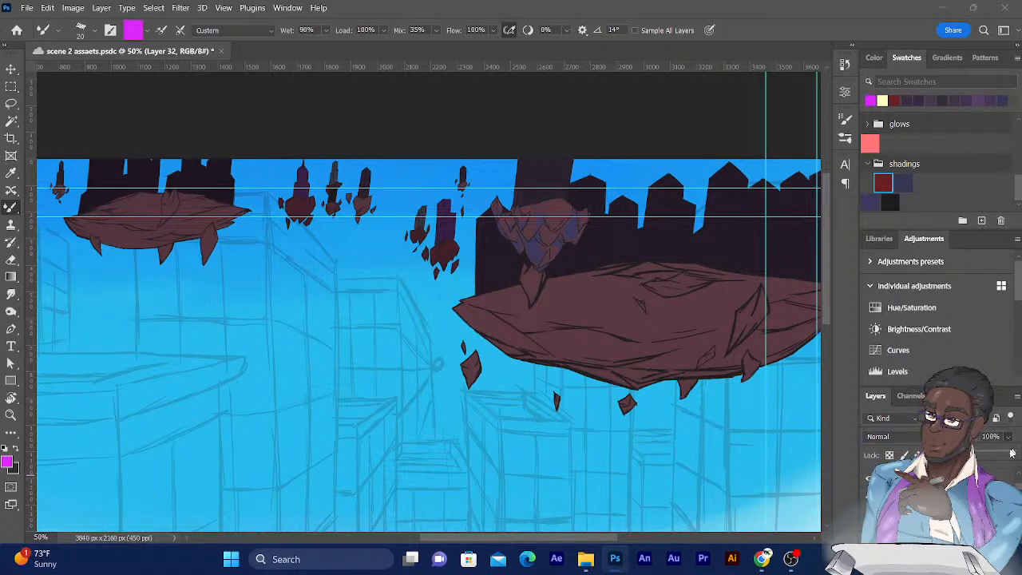
pyautogui.moveTo(1013, 454); pyautogui.dragTo(974, 454)
pyautogui.click(916, 440)
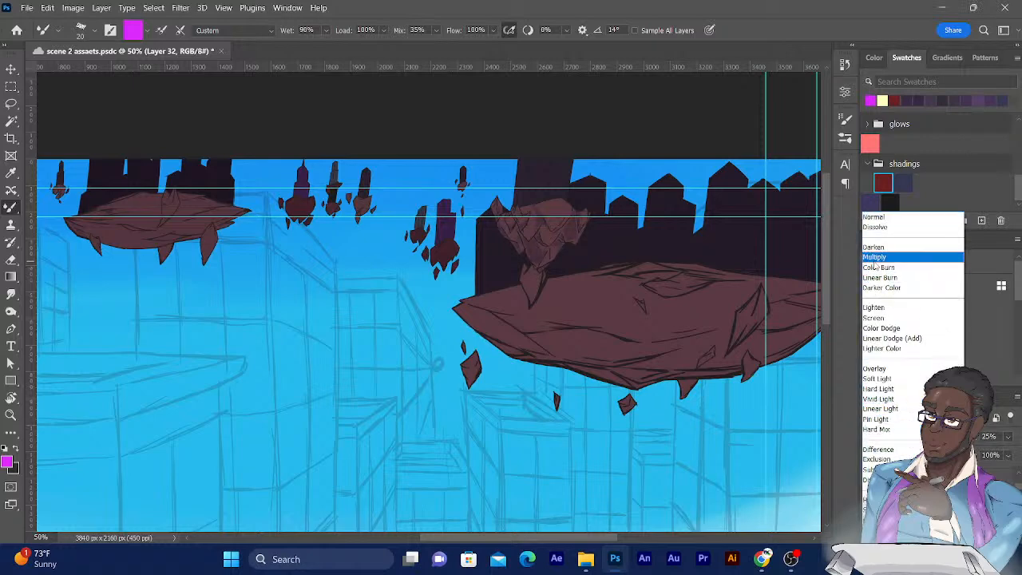
pyautogui.click(874, 258)
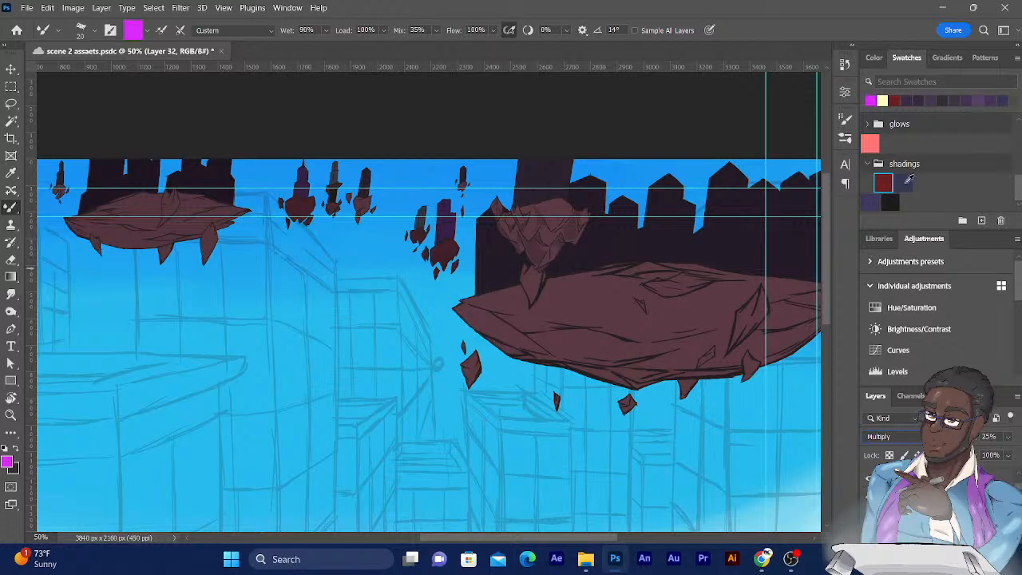
# Step: Switch the brush colour to the dark blue swatch in the shadings group
pyautogui.click(903, 184)
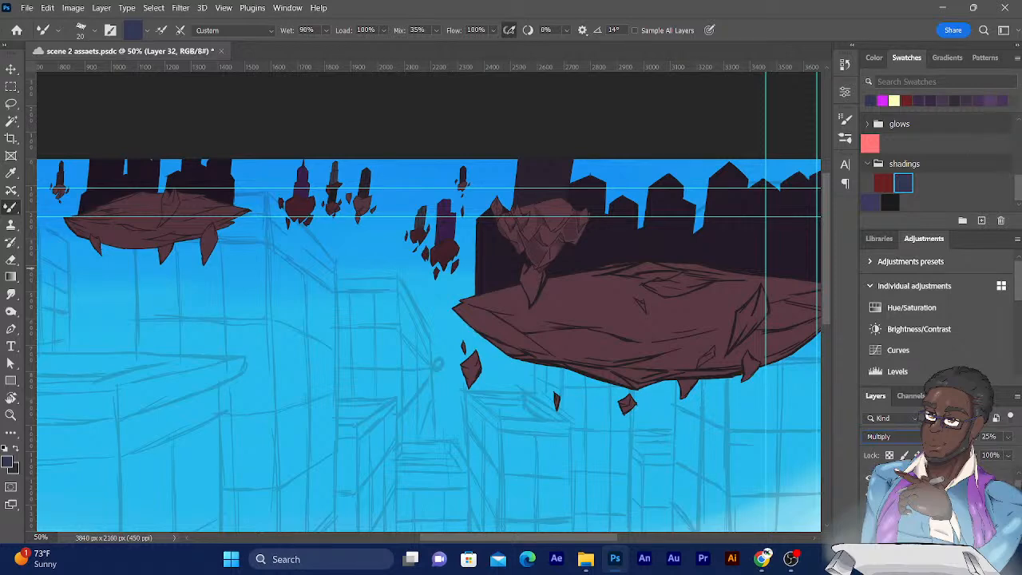
# Step: Hide the floating building 1 group and the other island groups to isolate the wide island with the dark towers
pyautogui.click(926, 505)
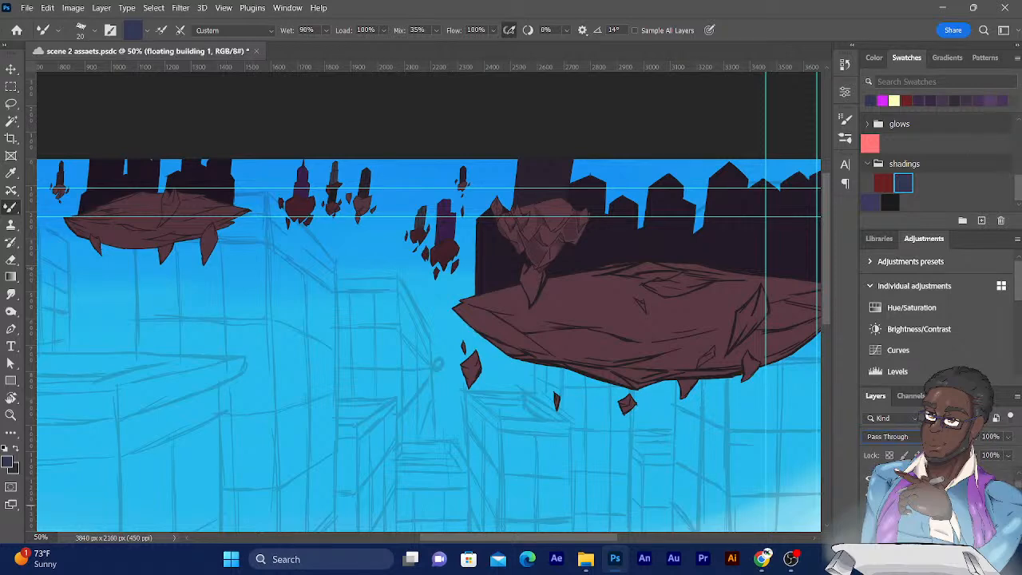
pyautogui.click(870, 505)
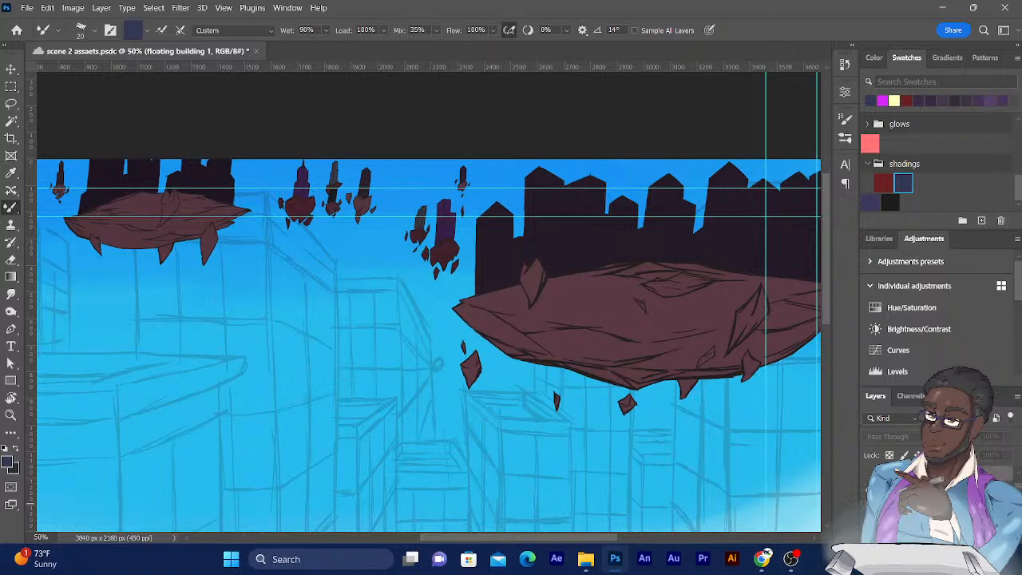
pyautogui.click(869, 505)
pyautogui.click(870, 520)
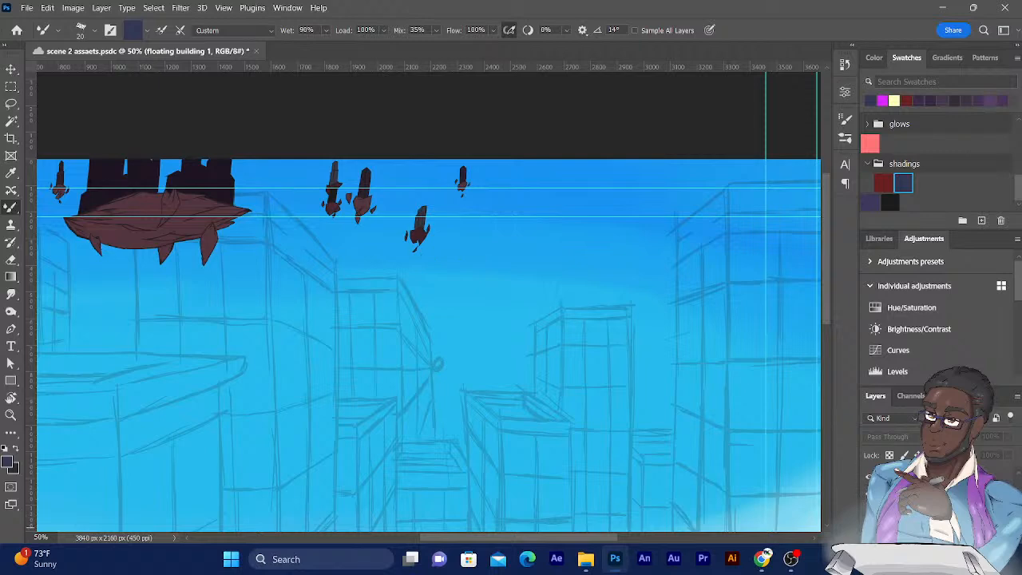
pyautogui.click(870, 475)
pyautogui.click(869, 490)
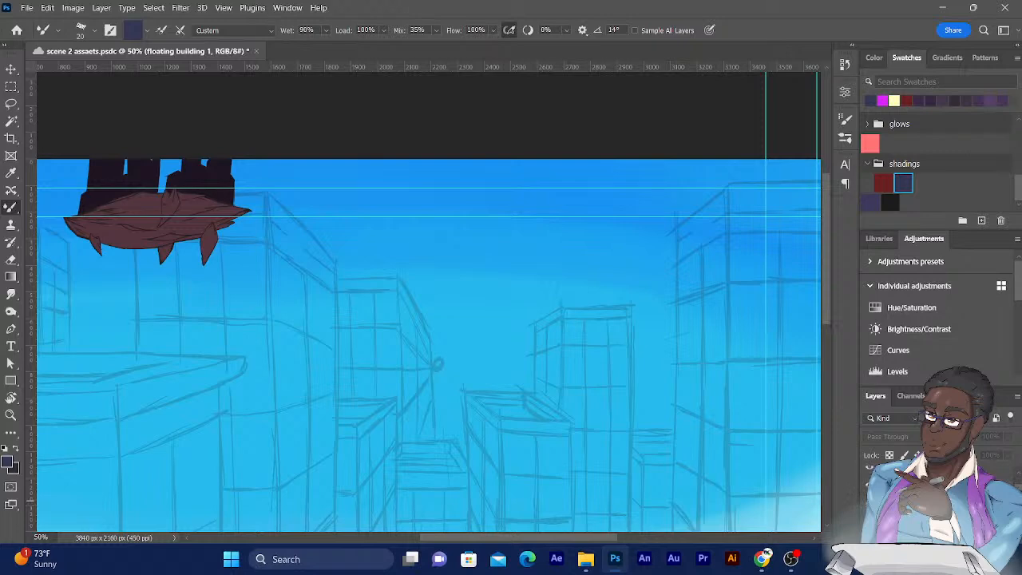
# Step: Identify the wide island's rock colour by toggling Layer 54, and add a new layer above it for the shading
pyautogui.click(926, 506)
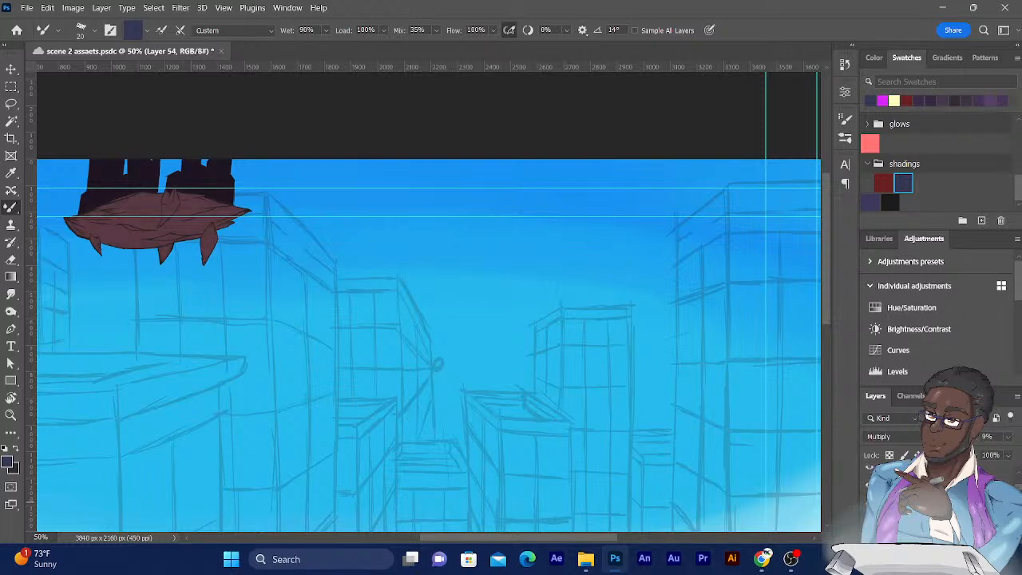
pyautogui.click(870, 520)
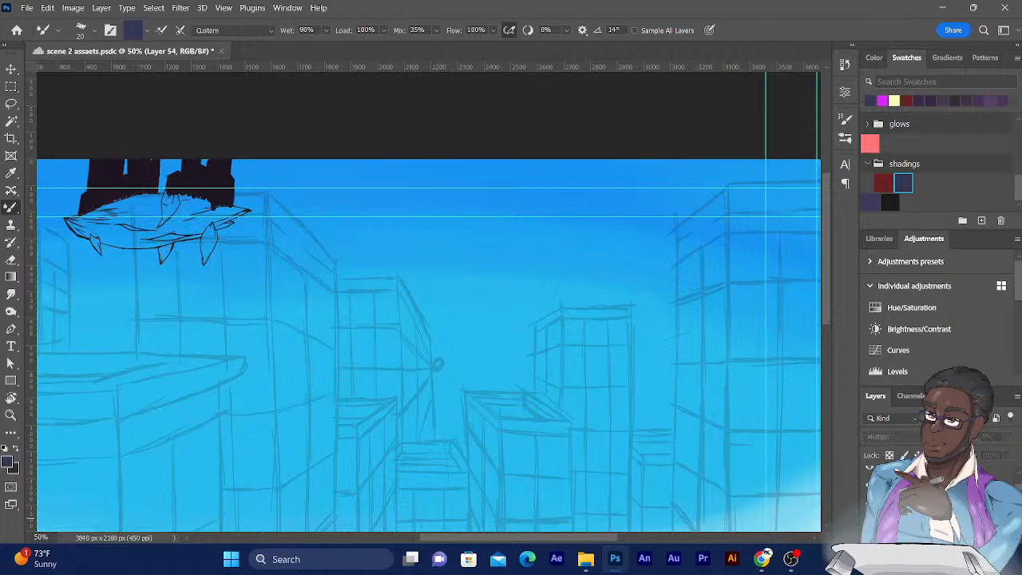
pyautogui.click(869, 519)
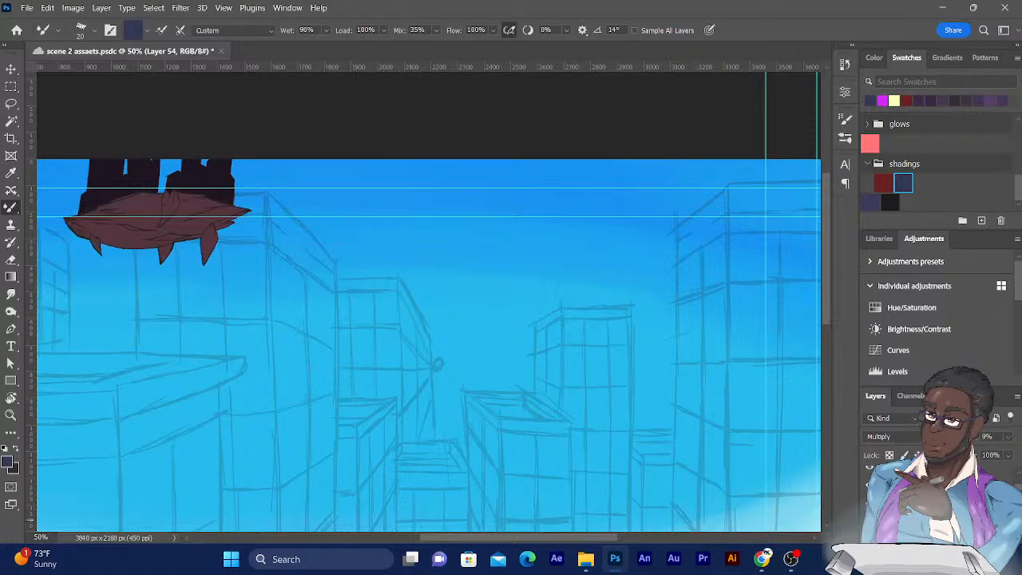
pyautogui.click(981, 537)
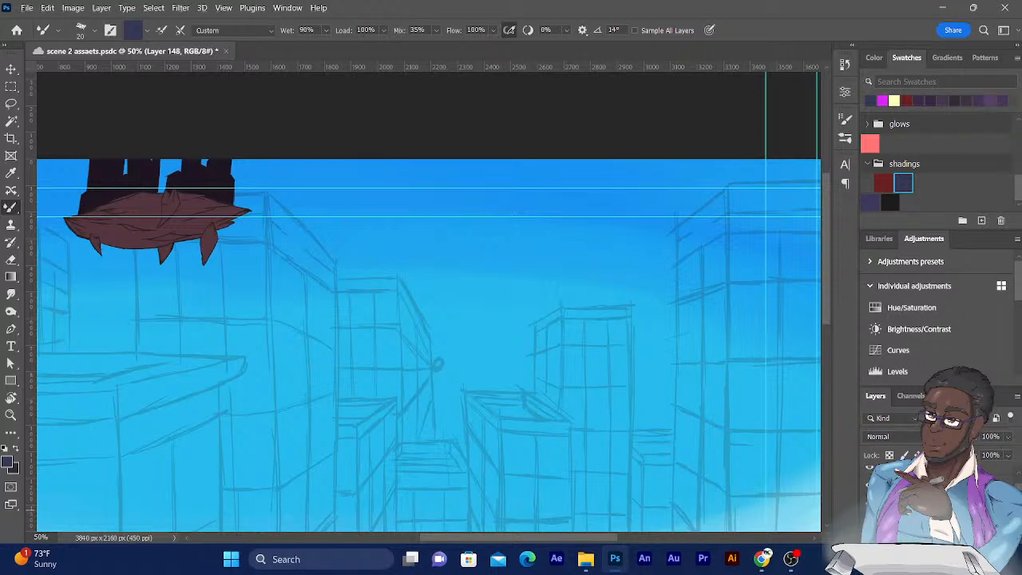
# Step: Switch to the Hard Round Pressure Size brush and reduce its size for close work on the wide island
pyautogui.moveTo(442, 535); pyautogui.dragTo(390, 532)
pyautogui.hotkey('ctrl', '+')
pyautogui.hotkey('ctrl', '+')
pyautogui.hotkey('ctrl', '+')
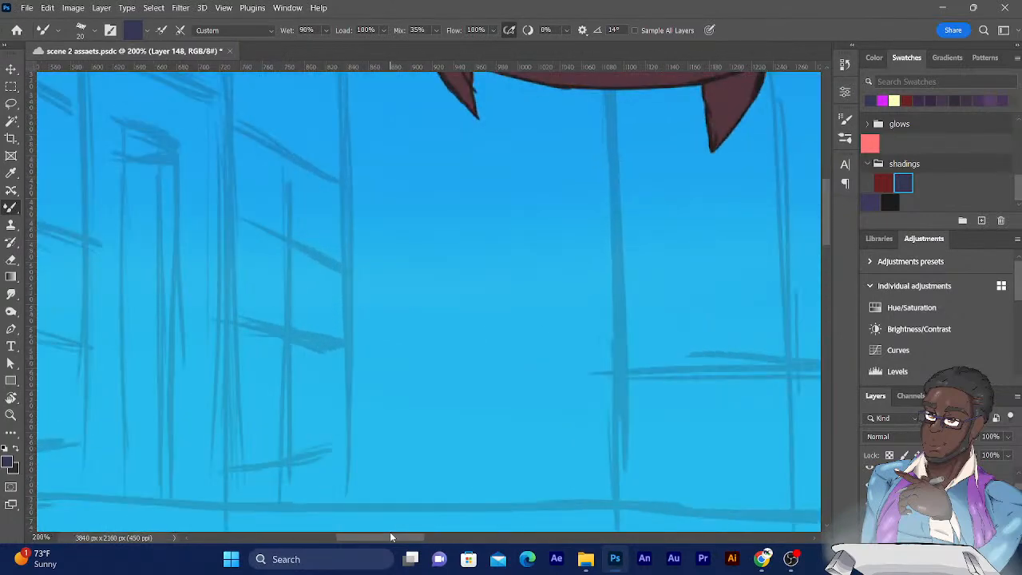
pyautogui.scroll(5, 491, 222)
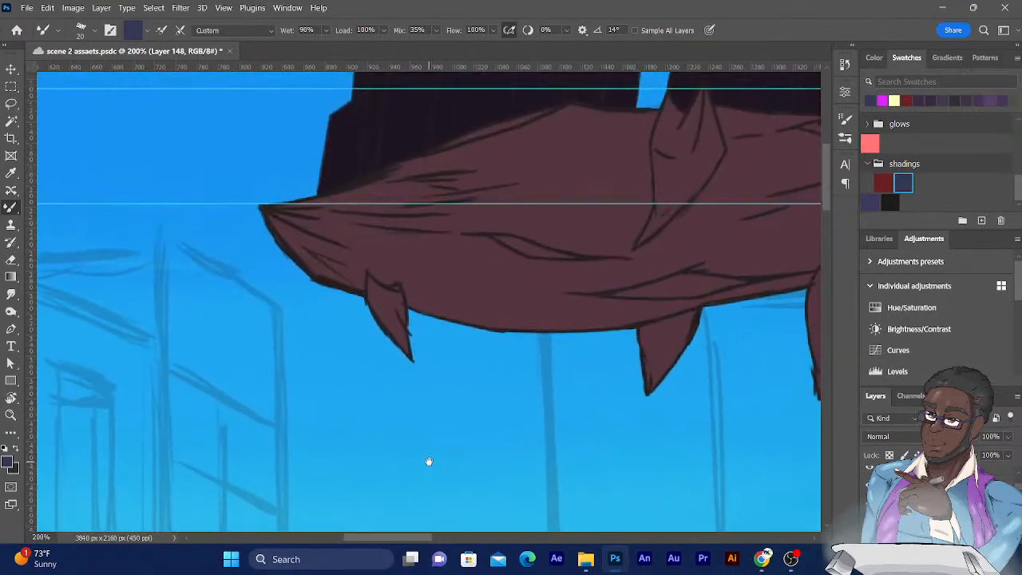
pyautogui.moveTo(507, 297); pyautogui.dragTo(426, 371)
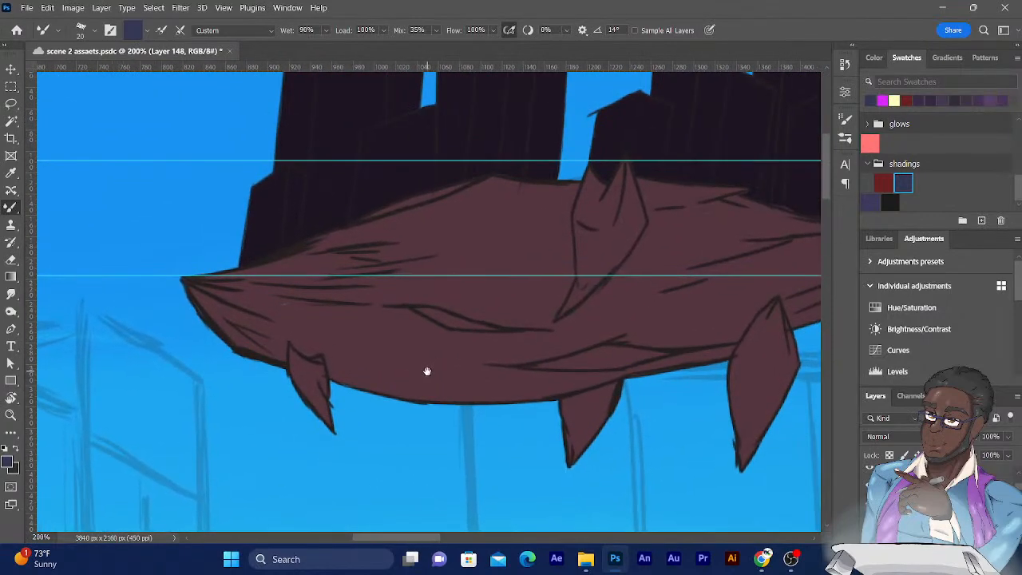
pyautogui.click(80, 32)
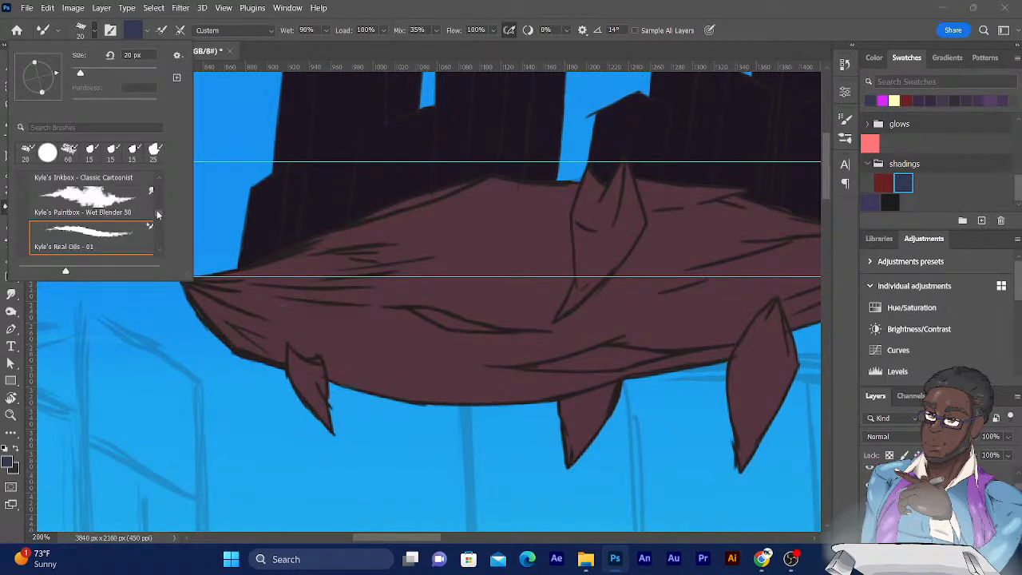
pyautogui.scroll(3, 157, 214)
pyautogui.click(94, 224)
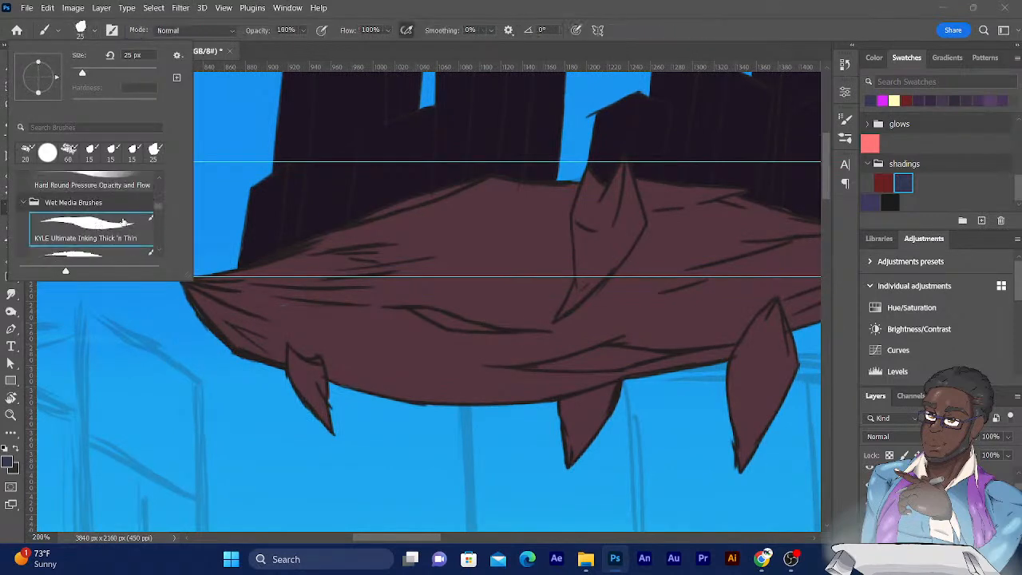
pyautogui.scroll(5, 160, 194)
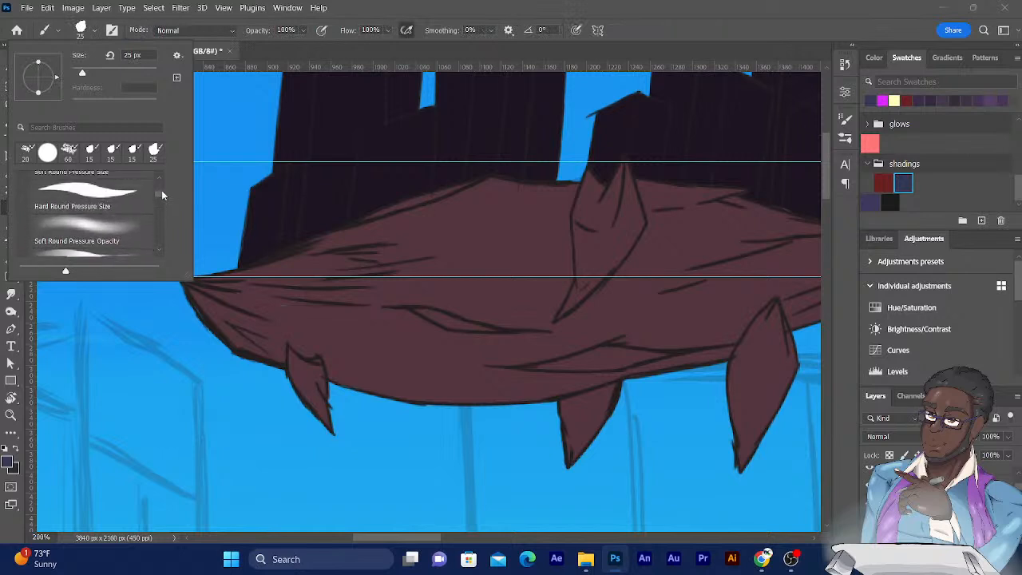
pyautogui.click(101, 238)
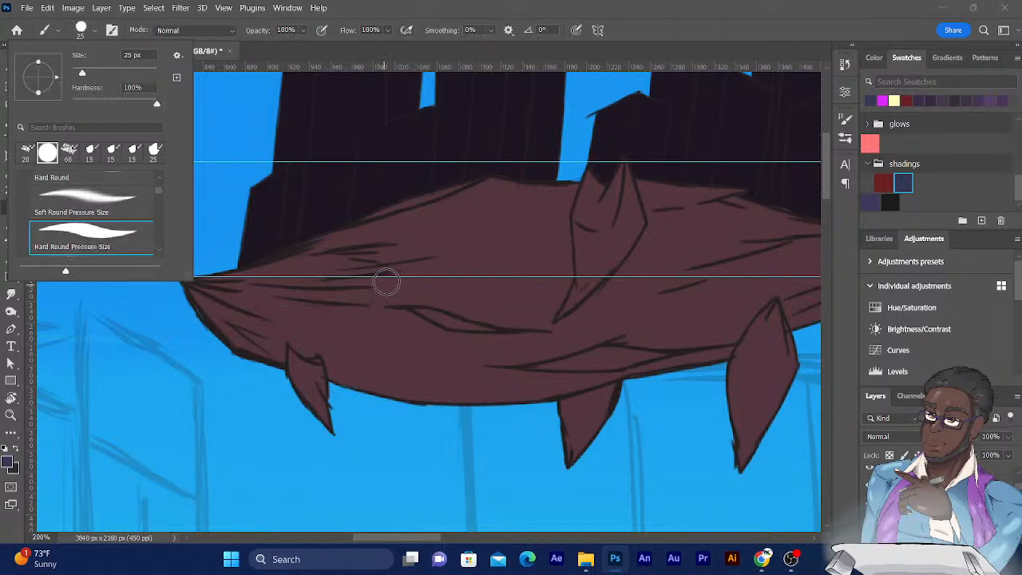
pyautogui.click(589, 212)
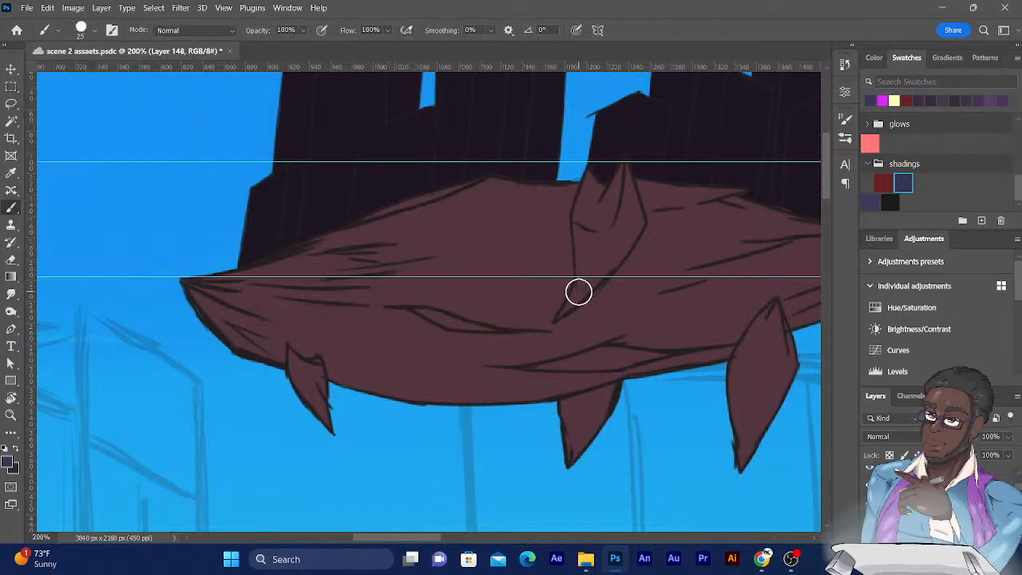
pyautogui.press('[')
pyautogui.press('[')
# Step: Paint dark blue shading inside the upright rock shard at the island's centre, leaving its outer facet unshaded
pyautogui.moveTo(589, 172)
pyautogui.mouseDown()
pyautogui.moveTo(593, 205)
pyautogui.moveTo(588, 176)
pyautogui.mouseUp()
pyautogui.moveTo(589, 211); pyautogui.dragTo(588, 174)
pyautogui.moveTo(588, 212)
pyautogui.mouseDown()
pyautogui.moveTo(614, 171)
pyautogui.moveTo(603, 193)
pyautogui.mouseUp()
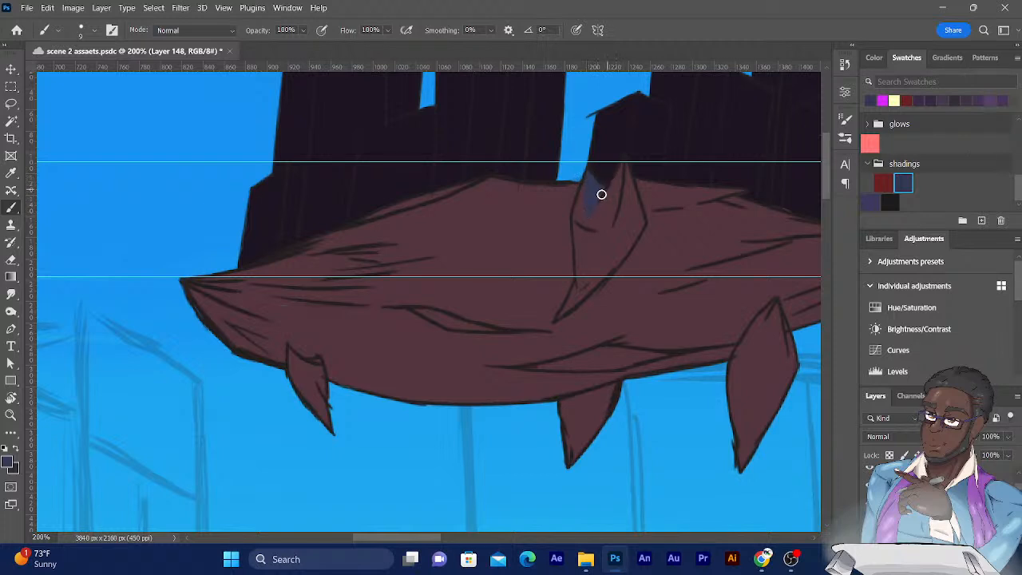
pyautogui.hotkey('ctrl', 's')
pyautogui.moveTo(603, 225)
pyautogui.mouseDown()
pyautogui.moveTo(583, 206)
pyautogui.moveTo(588, 280)
pyautogui.moveTo(582, 232)
pyautogui.moveTo(584, 277)
pyautogui.moveTo(618, 237)
pyautogui.moveTo(624, 208)
pyautogui.moveTo(590, 244)
pyautogui.mouseUp()
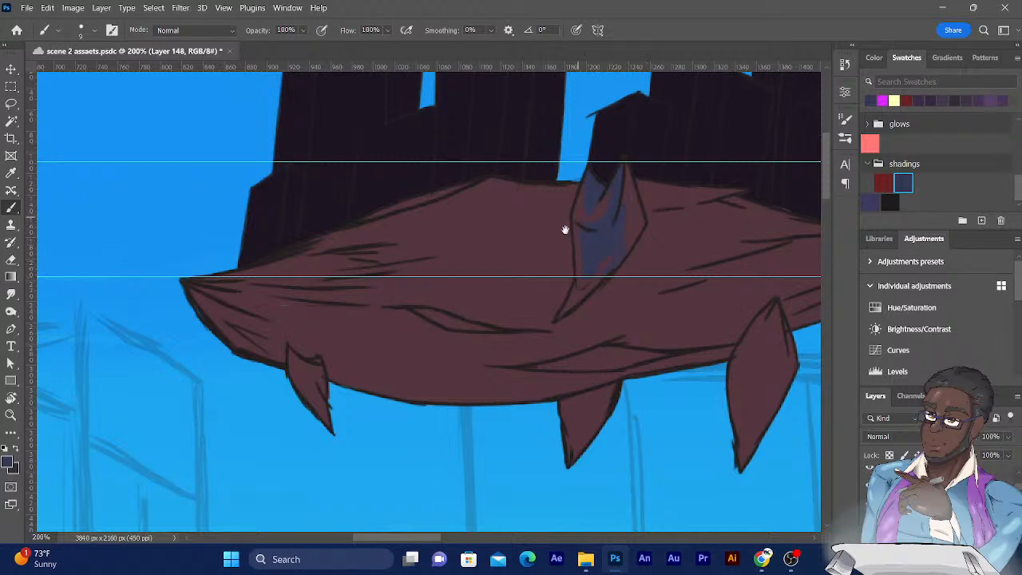
# Step: Shade the right and middle shards hanging beneath the island with dark blue strokes
pyautogui.moveTo(551, 226); pyautogui.dragTo(468, 175)
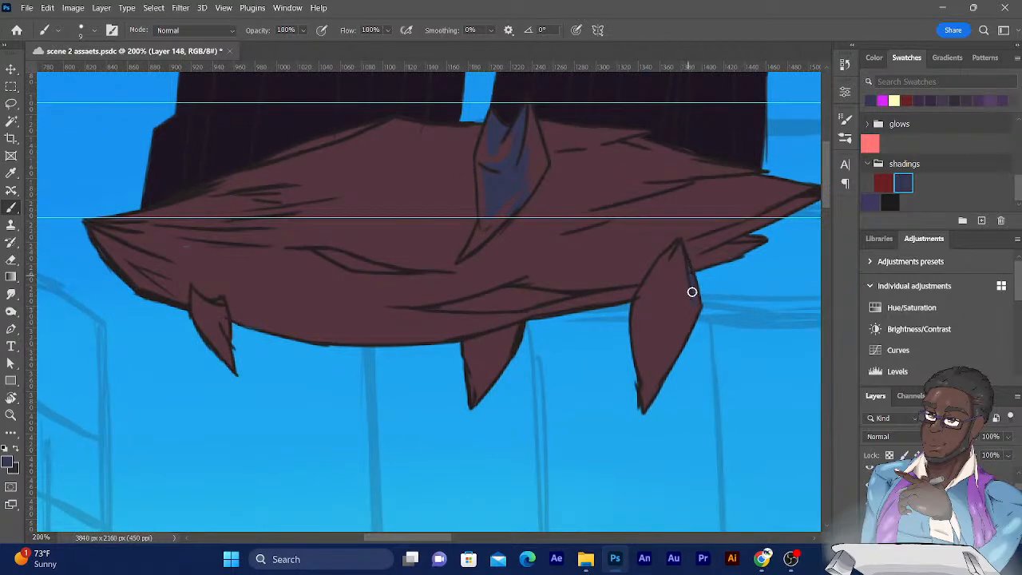
pyautogui.moveTo(692, 300); pyautogui.dragTo(687, 317)
pyautogui.moveTo(655, 278); pyautogui.dragTo(650, 284)
pyautogui.moveTo(482, 342); pyautogui.dragTo(481, 382)
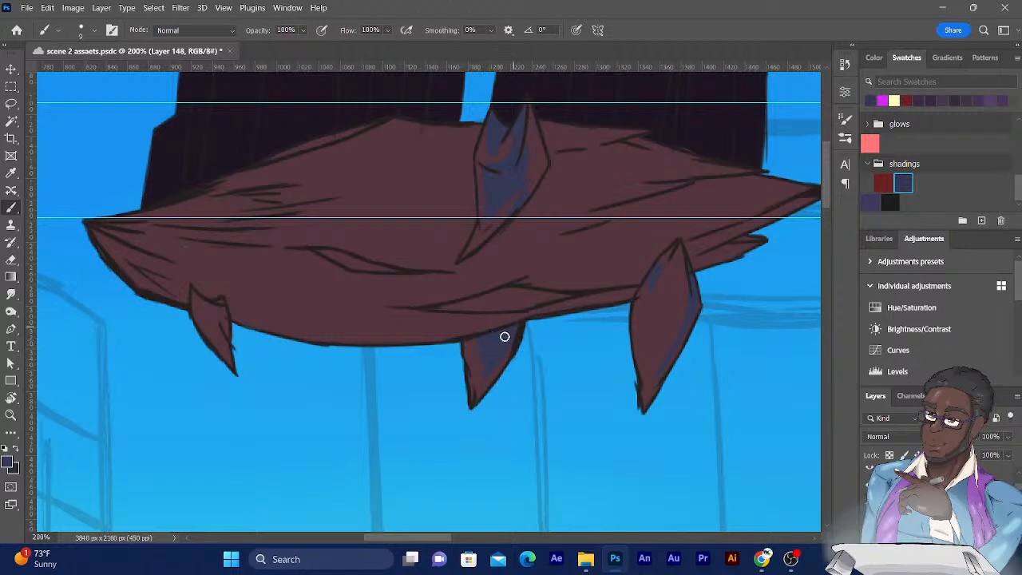
# Step: Shade the small hanging shard near the island's left end and fill the two narrow crevices across its underside
pyautogui.moveTo(419, 281); pyautogui.dragTo(592, 277)
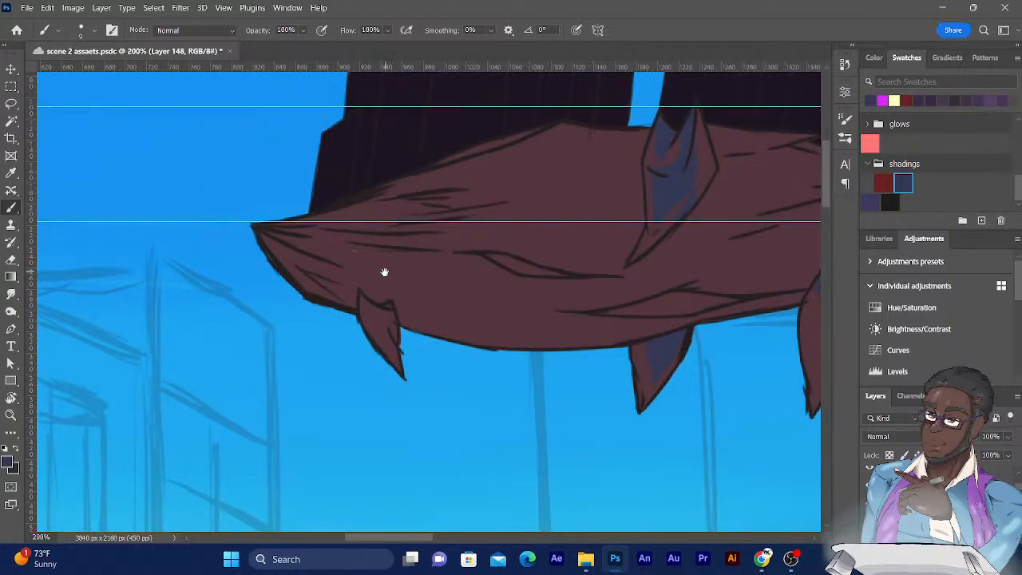
pyautogui.moveTo(376, 285); pyautogui.dragTo(438, 293)
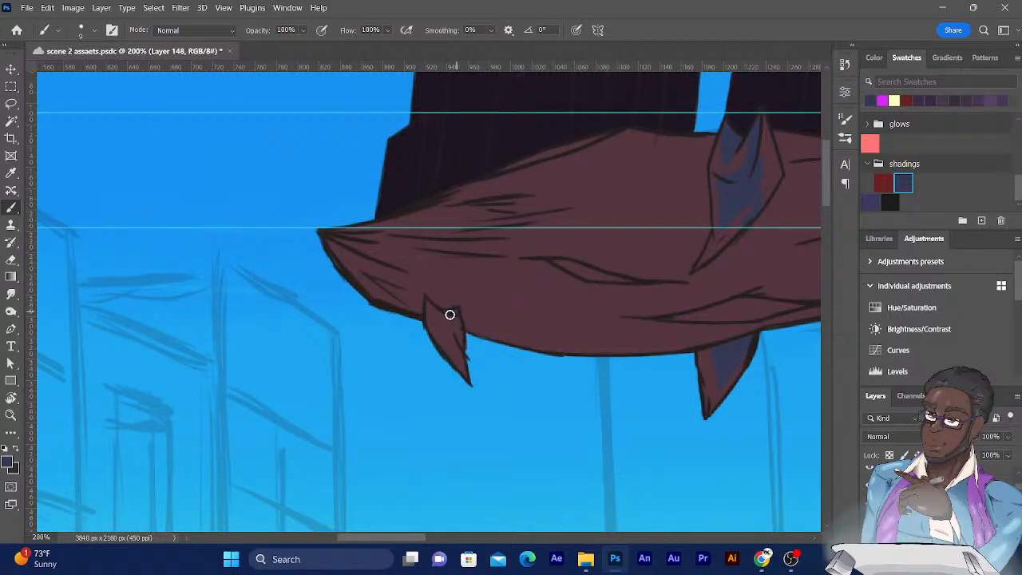
pyautogui.moveTo(450, 310)
pyautogui.mouseDown()
pyautogui.moveTo(461, 335)
pyautogui.moveTo(443, 319)
pyautogui.moveTo(449, 338)
pyautogui.mouseUp()
pyautogui.moveTo(447, 220)
pyautogui.mouseDown()
pyautogui.moveTo(428, 253)
pyautogui.moveTo(437, 235)
pyautogui.mouseUp()
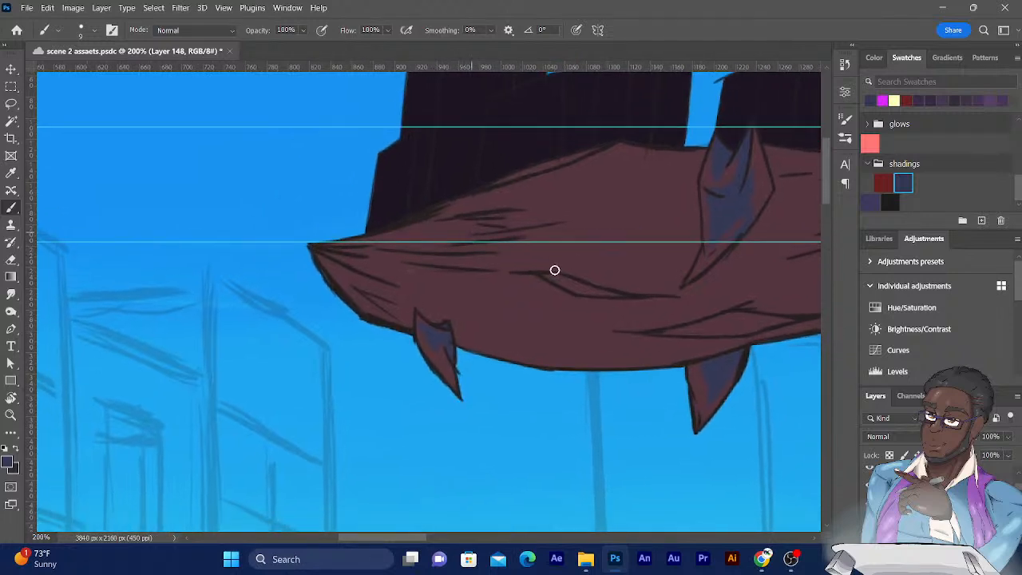
pyautogui.moveTo(544, 274)
pyautogui.mouseDown()
pyautogui.moveTo(621, 296)
pyautogui.moveTo(534, 276)
pyautogui.moveTo(543, 281)
pyautogui.mouseUp()
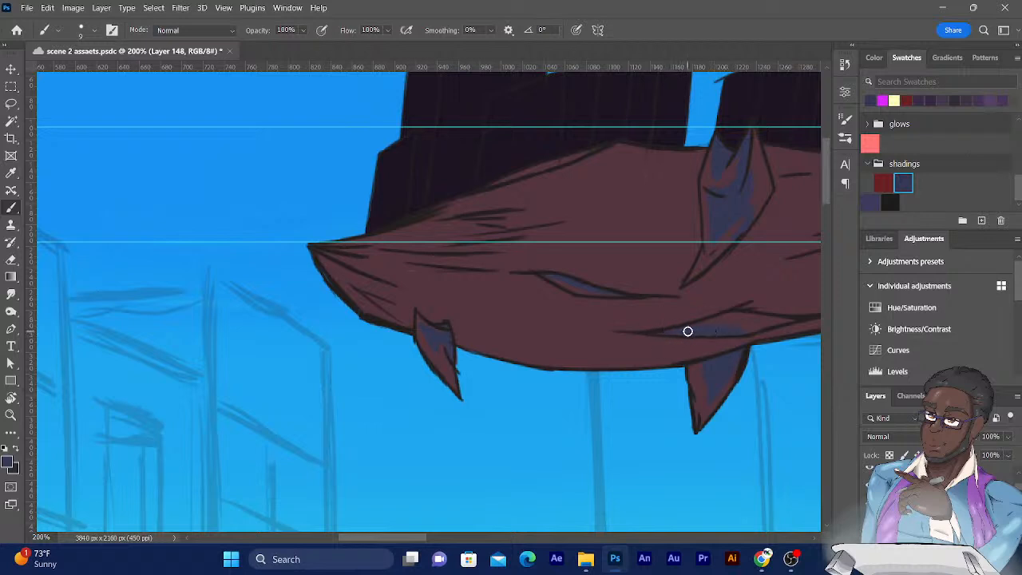
# Step: Paint dark blue shadows along the island's right ridge, upper-left edge and central slope, and around the left crack lines
pyautogui.moveTo(572, 165); pyautogui.dragTo(326, 233)
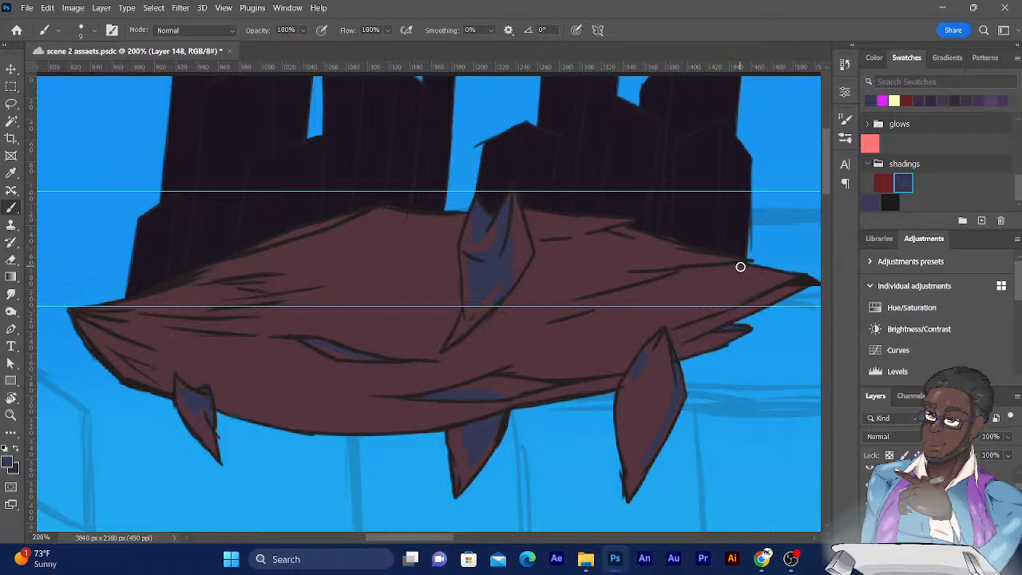
pyautogui.moveTo(735, 267)
pyautogui.mouseDown()
pyautogui.moveTo(698, 272)
pyautogui.moveTo(753, 271)
pyautogui.moveTo(678, 273)
pyautogui.moveTo(750, 269)
pyautogui.moveTo(676, 279)
pyautogui.moveTo(696, 270)
pyautogui.moveTo(616, 302)
pyautogui.moveTo(695, 277)
pyautogui.mouseUp()
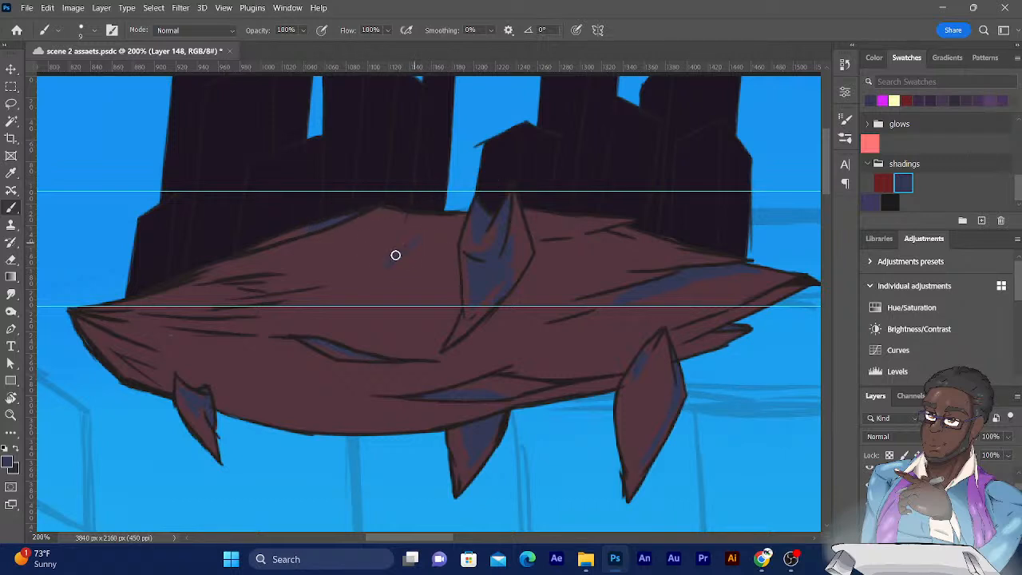
pyautogui.moveTo(347, 279)
pyautogui.mouseDown()
pyautogui.moveTo(416, 242)
pyautogui.moveTo(330, 287)
pyautogui.moveTo(458, 252)
pyautogui.moveTo(416, 235)
pyautogui.moveTo(404, 252)
pyautogui.moveTo(438, 218)
pyautogui.moveTo(423, 242)
pyautogui.moveTo(436, 226)
pyautogui.moveTo(453, 237)
pyautogui.moveTo(431, 242)
pyautogui.moveTo(454, 239)
pyautogui.moveTo(365, 273)
pyautogui.moveTo(451, 243)
pyautogui.moveTo(449, 252)
pyautogui.moveTo(454, 239)
pyautogui.moveTo(340, 293)
pyautogui.moveTo(415, 255)
pyautogui.mouseUp()
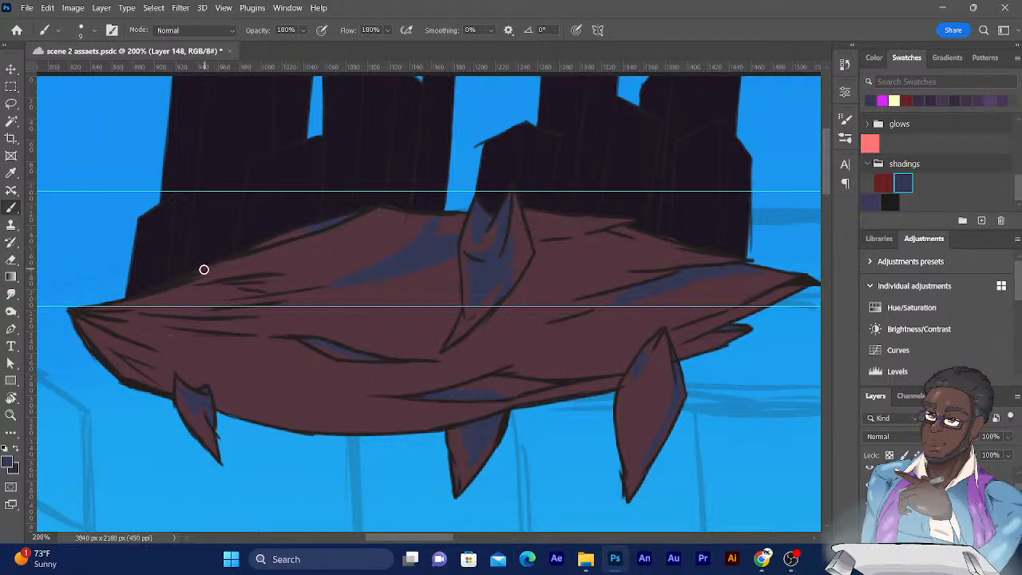
pyautogui.moveTo(227, 263)
pyautogui.mouseDown()
pyautogui.moveTo(178, 289)
pyautogui.moveTo(218, 267)
pyautogui.moveTo(207, 270)
pyautogui.moveTo(249, 276)
pyautogui.mouseUp()
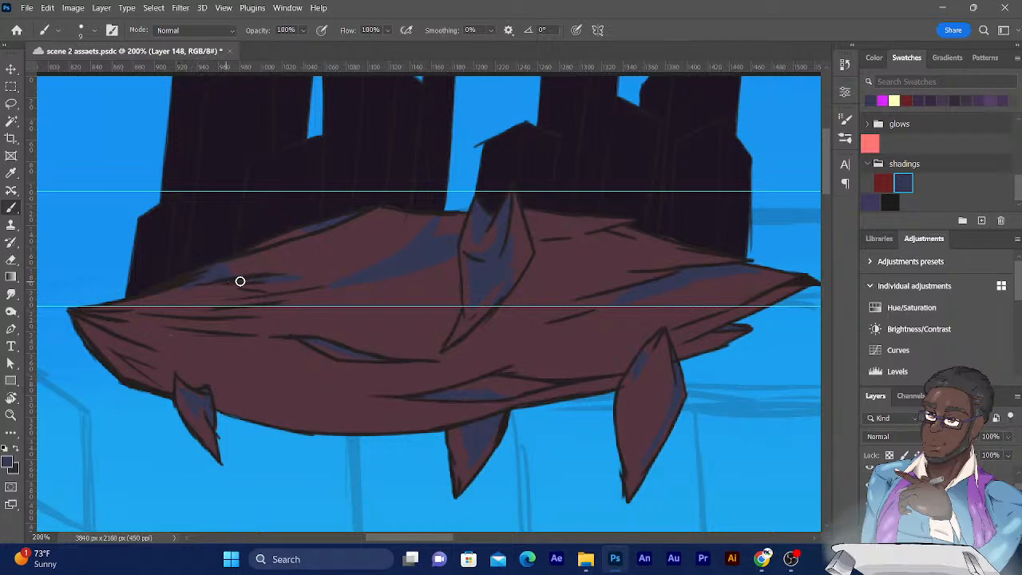
pyautogui.moveTo(241, 287); pyautogui.dragTo(304, 286)
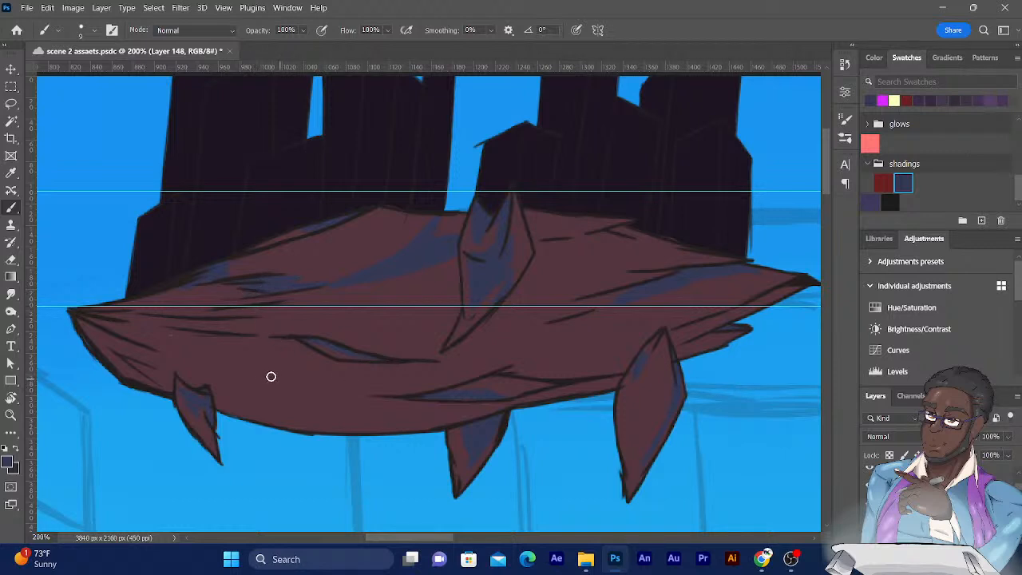
# Step: Add a jagged shadow patch on the island's lower-left belly and shade the rock surface right of the upright shard
pyautogui.moveTo(316, 391)
pyautogui.mouseDown()
pyautogui.moveTo(308, 388)
pyautogui.moveTo(331, 392)
pyautogui.mouseUp()
pyautogui.moveTo(271, 377)
pyautogui.mouseDown()
pyautogui.moveTo(360, 400)
pyautogui.moveTo(329, 394)
pyautogui.moveTo(356, 399)
pyautogui.moveTo(389, 378)
pyautogui.moveTo(341, 365)
pyautogui.moveTo(335, 397)
pyautogui.moveTo(355, 401)
pyautogui.moveTo(285, 416)
pyautogui.moveTo(302, 412)
pyautogui.moveTo(242, 408)
pyautogui.moveTo(272, 412)
pyautogui.mouseUp()
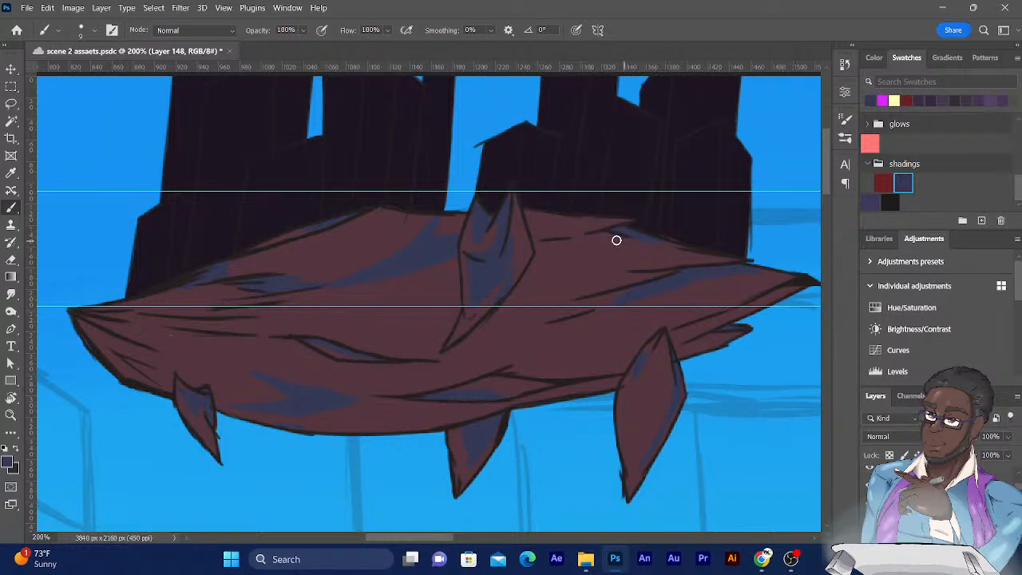
pyautogui.moveTo(614, 262); pyautogui.dragTo(579, 249)
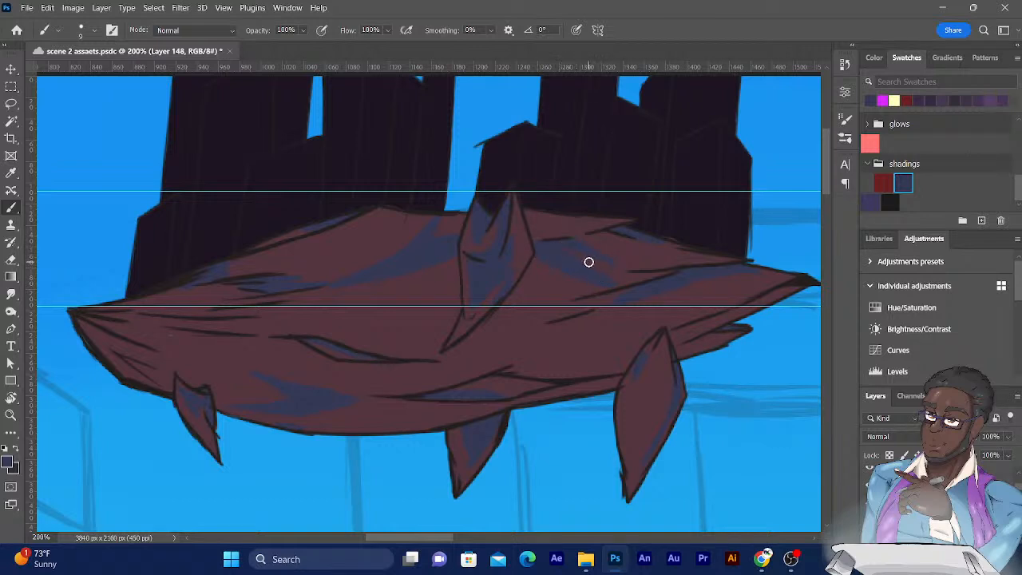
pyautogui.moveTo(252, 296); pyautogui.dragTo(431, 274)
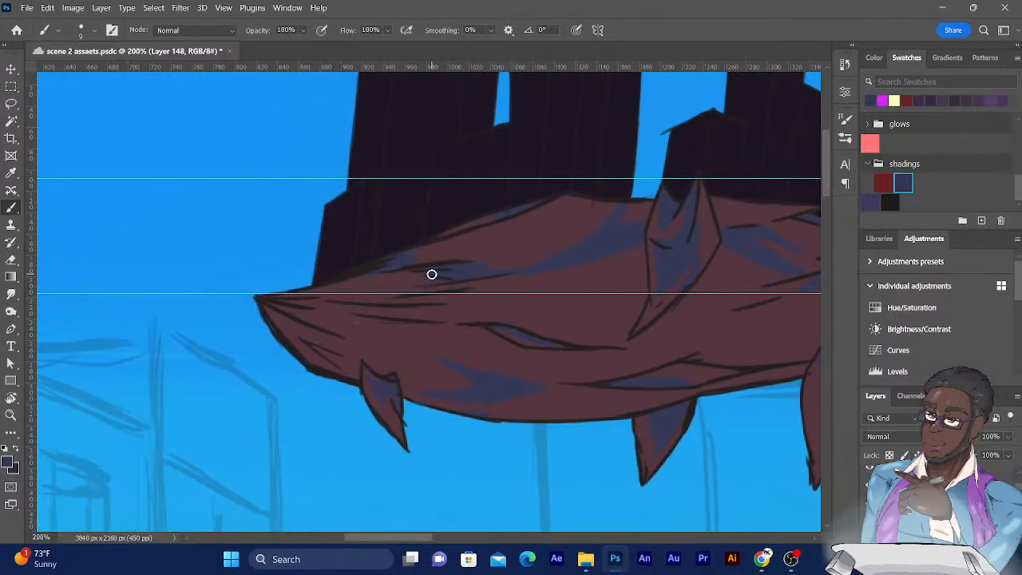